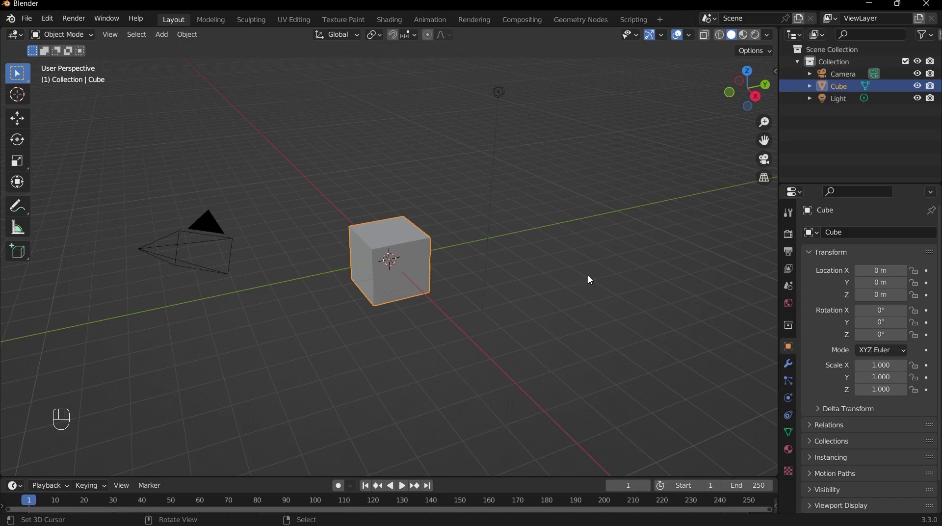
Add a Subdivision Surface modifier to the default cube, working from the front view
{"action": "key", "text": "grave"}
{"action": "left_click", "coordinate": [283, 225]}
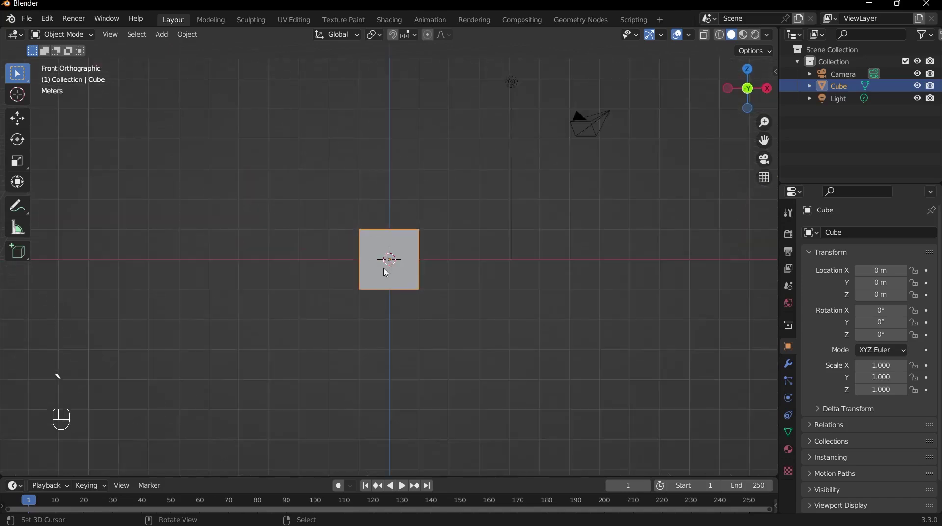
{"action": "middle_click_drag", "start_coordinate": [391, 265], "coordinate": [434, 317], "text": "shift"}
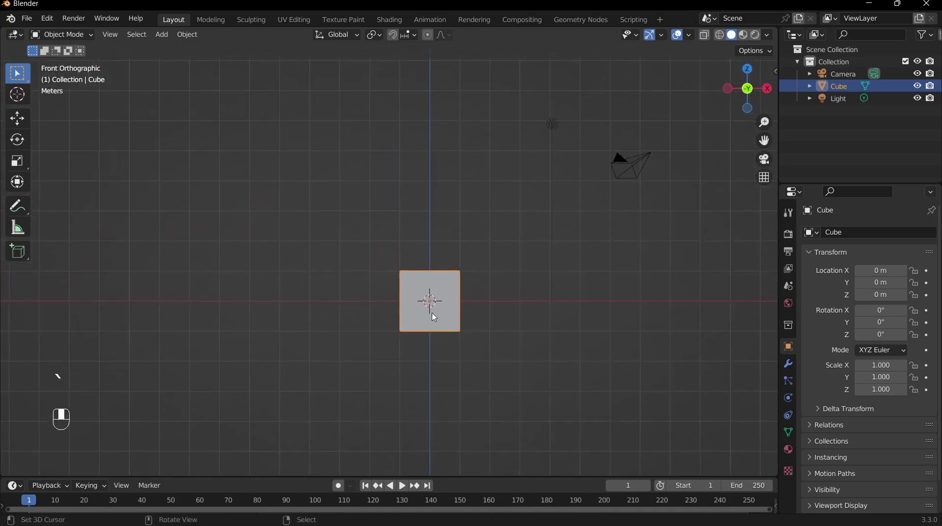
{"action": "left_click", "coordinate": [788, 363]}
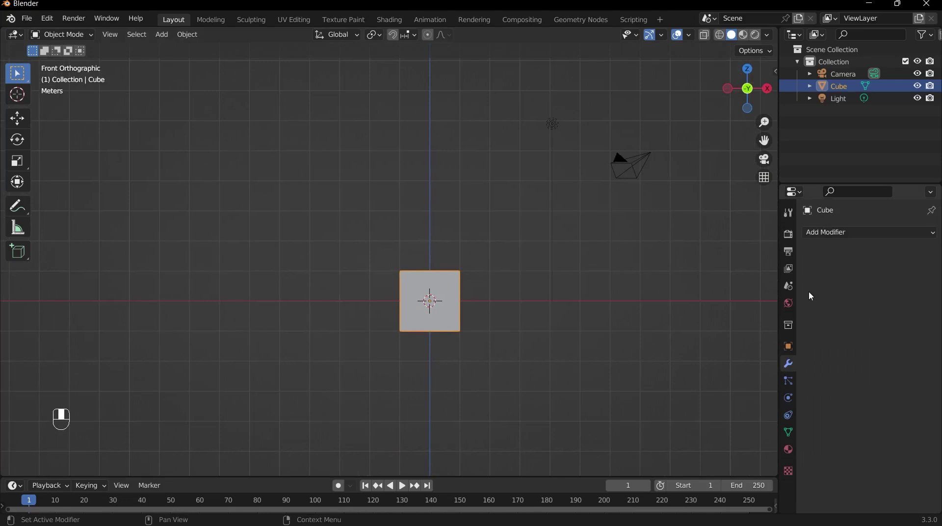
{"action": "left_click", "coordinate": [823, 237]}
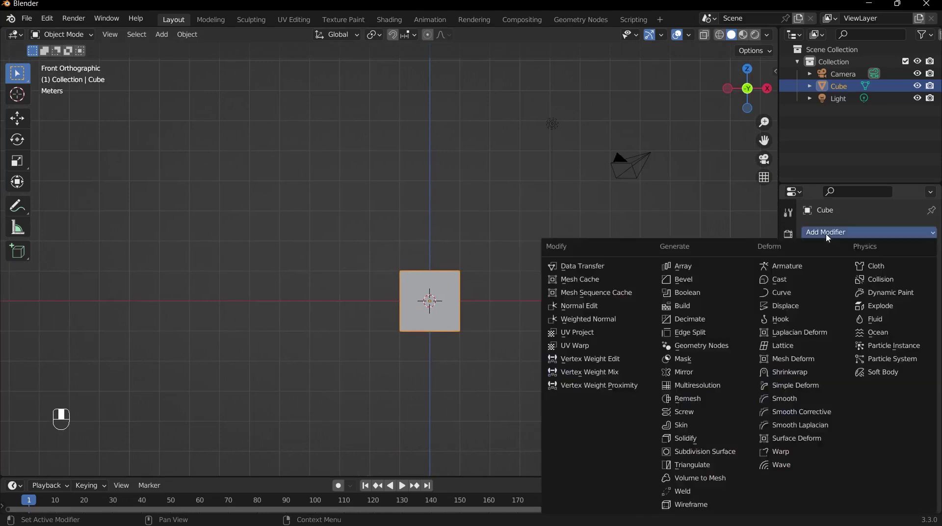
{"action": "left_click", "coordinate": [725, 458]}
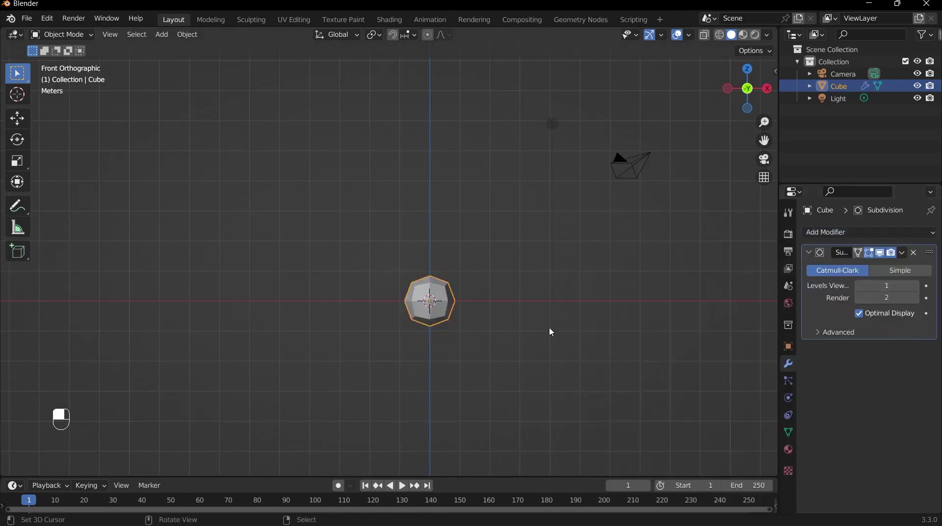
Set the Subdivision modifier's viewport level to 2
{"action": "scroll", "coordinate": [535, 329], "scroll_direction": "up", "scroll_amount": 3}
{"action": "middle_click_drag", "start_coordinate": [523, 328], "coordinate": [482, 280], "text": "shift"}
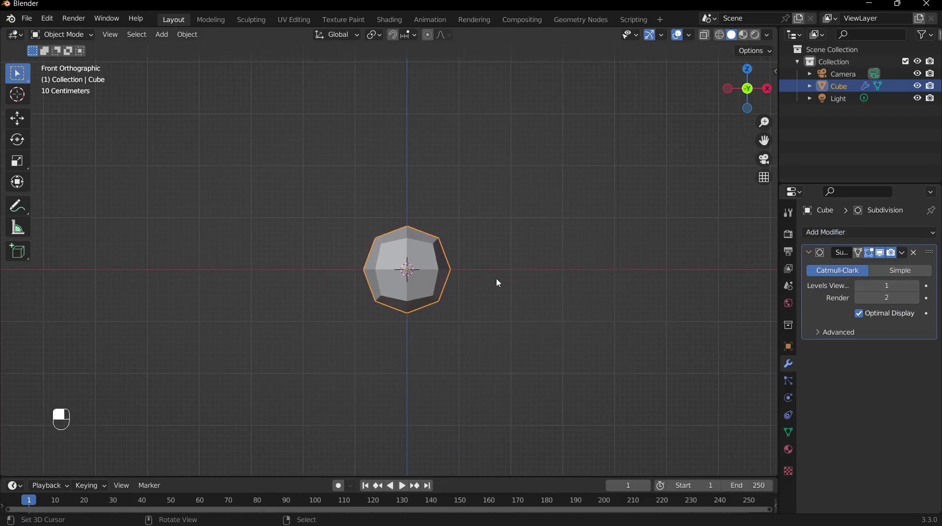
{"action": "left_click", "coordinate": [916, 285]}
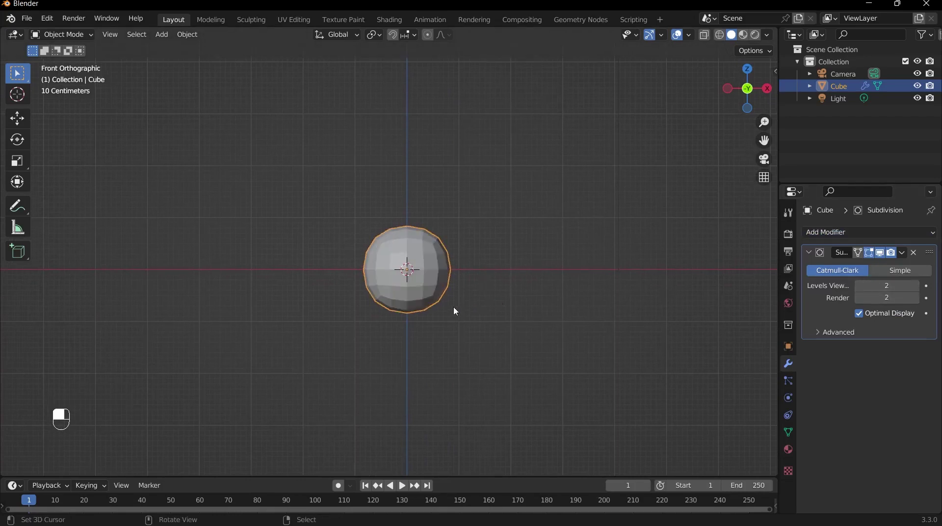
{"action": "scroll", "coordinate": [455, 309], "scroll_direction": "up", "scroll_amount": 3}
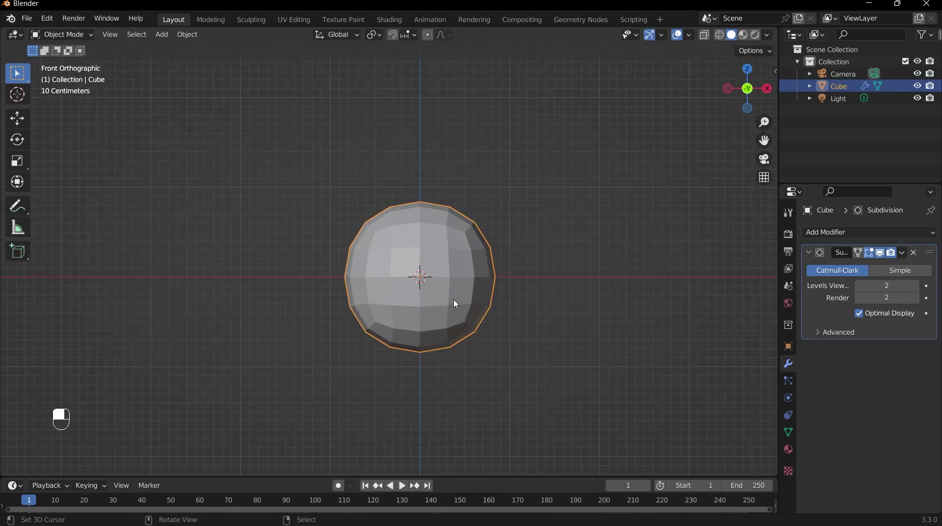
{"action": "scroll", "coordinate": [459, 303], "scroll_direction": "down", "scroll_amount": 3}
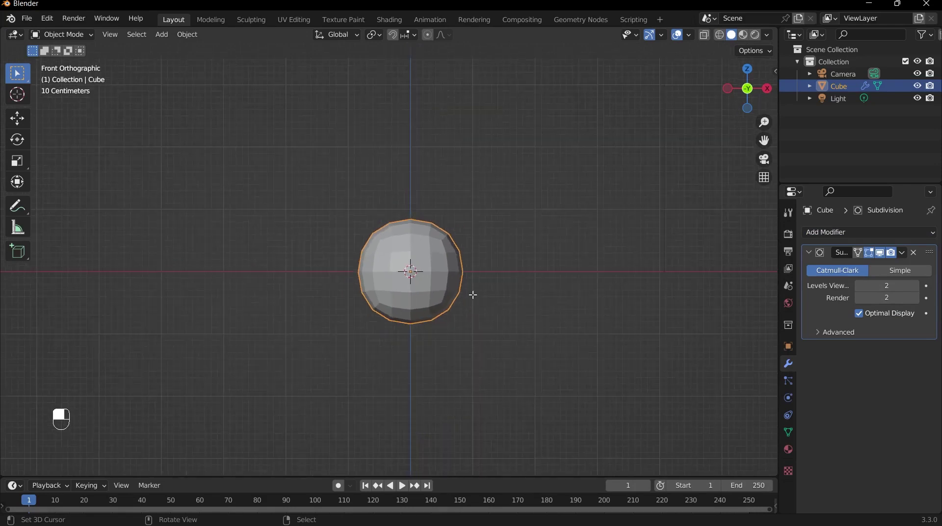
Scale the cube's entire mesh up uniformly in Edit Mode
{"action": "key", "text": "Tab"}
{"action": "key", "text": "s"}
{"action": "left_click", "coordinate": [540, 292]}
{"action": "scroll", "coordinate": [337, 106], "scroll_direction": "up", "scroll_amount": 1}
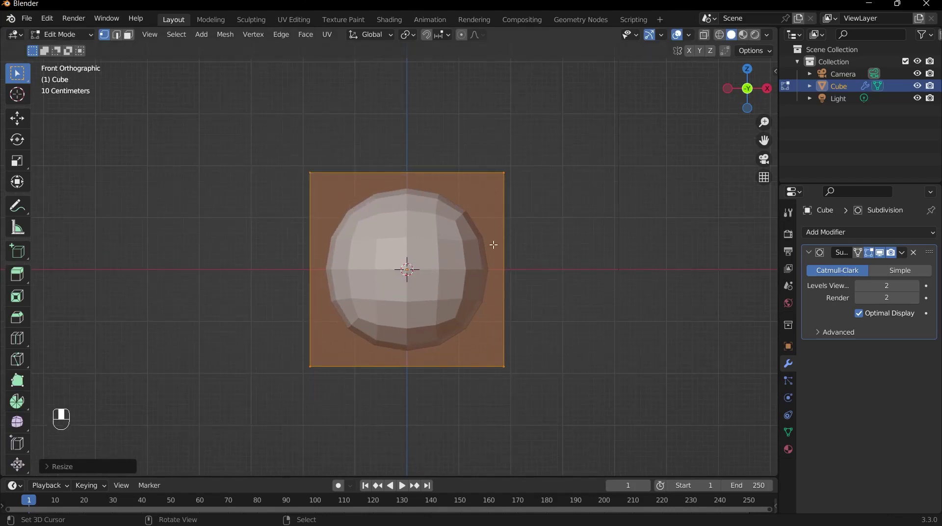
{"action": "scroll", "coordinate": [493, 244], "scroll_direction": "down", "scroll_amount": 1}
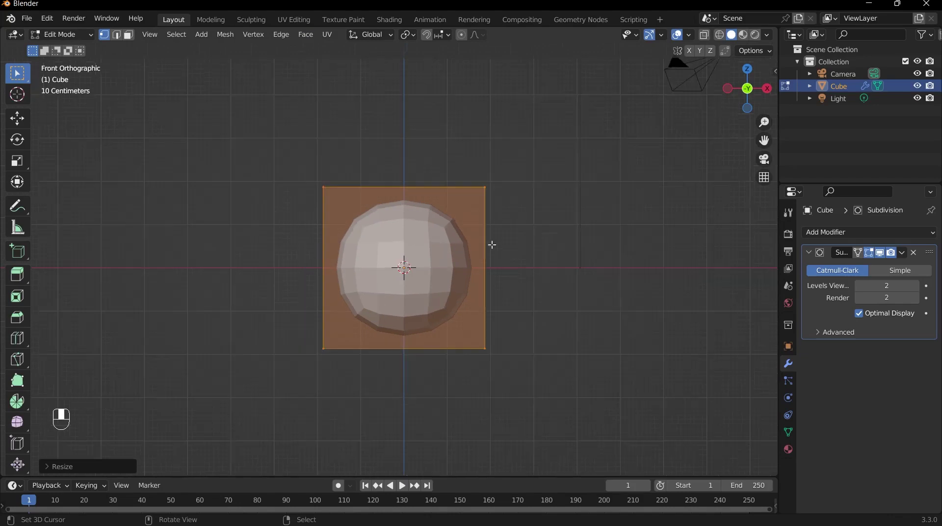
Stretch the mesh along X to about 1.4 times its width and enlarge the whole shape uniformly
{"action": "key", "text": "s"}
{"action": "key", "text": "x"}
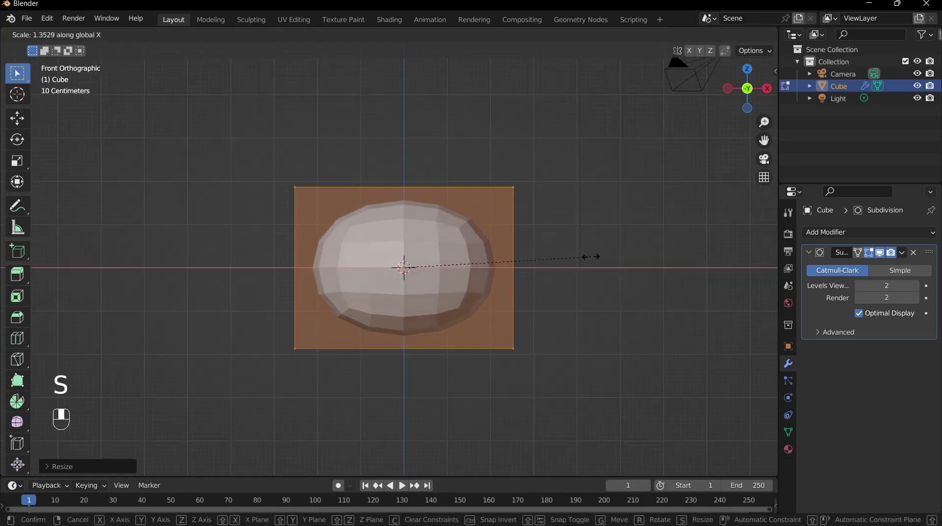
{"action": "left_click", "coordinate": [596, 257]}
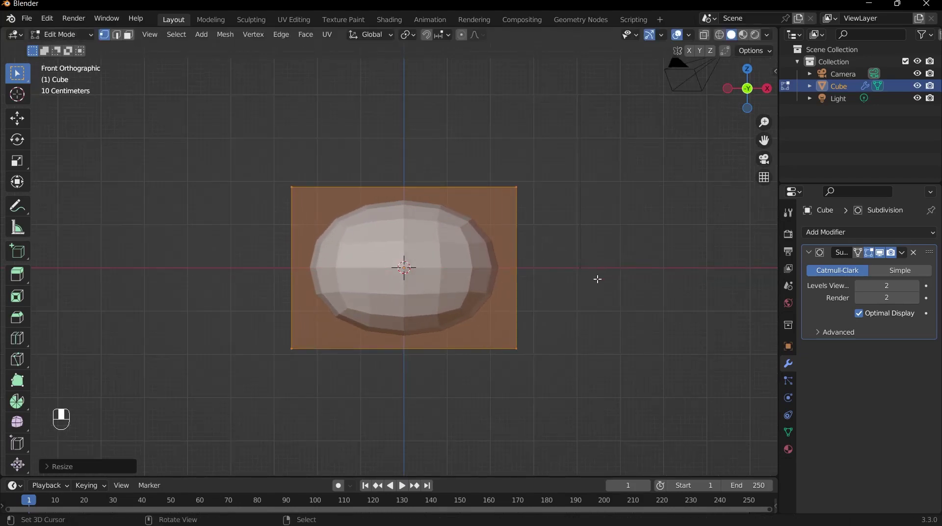
{"action": "scroll", "coordinate": [505, 233], "scroll_direction": "down", "scroll_amount": 2}
{"action": "key", "text": "s"}
{"action": "left_click", "coordinate": [561, 231]}
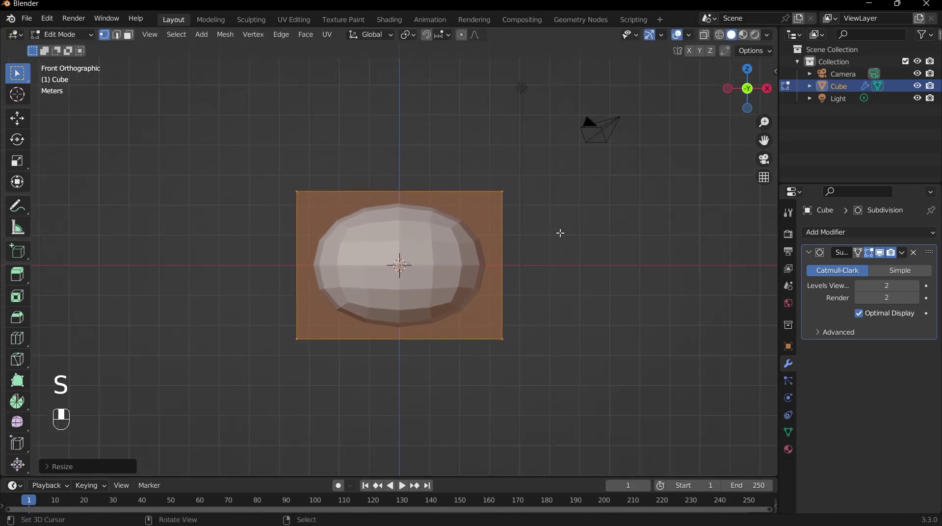
Stretch the rounded mesh slightly along the Z axis
{"action": "middle_click_drag", "start_coordinate": [561, 231], "coordinate": [475, 286]}
{"action": "key", "text": "grave"}
{"action": "scroll", "coordinate": [500, 262], "scroll_direction": "up", "scroll_amount": 2}
{"action": "key", "text": "s"}
{"action": "key", "text": "z"}
{"action": "left_click", "coordinate": [512, 259]}
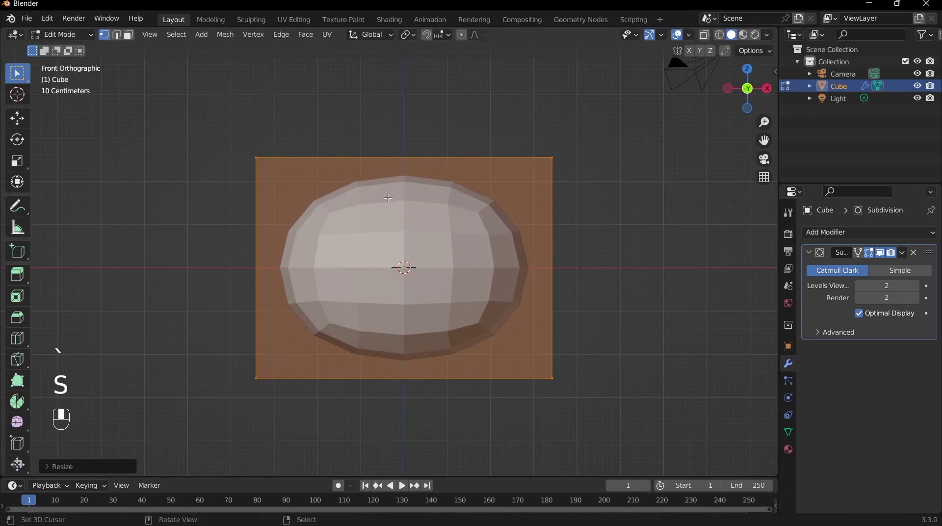
Duplicate the mesh about 2.7 m toward negative Y and scale the copy to about half size
{"action": "middle_click_drag", "start_coordinate": [534, 247], "coordinate": [354, 272]}
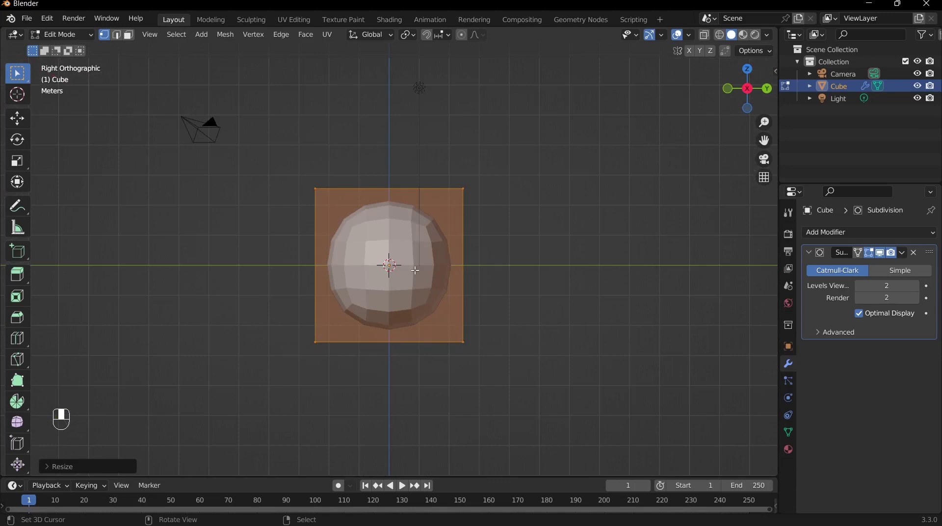
{"action": "scroll", "coordinate": [415, 270], "scroll_direction": "up", "scroll_amount": 2}
{"action": "key", "text": "shift+d"}
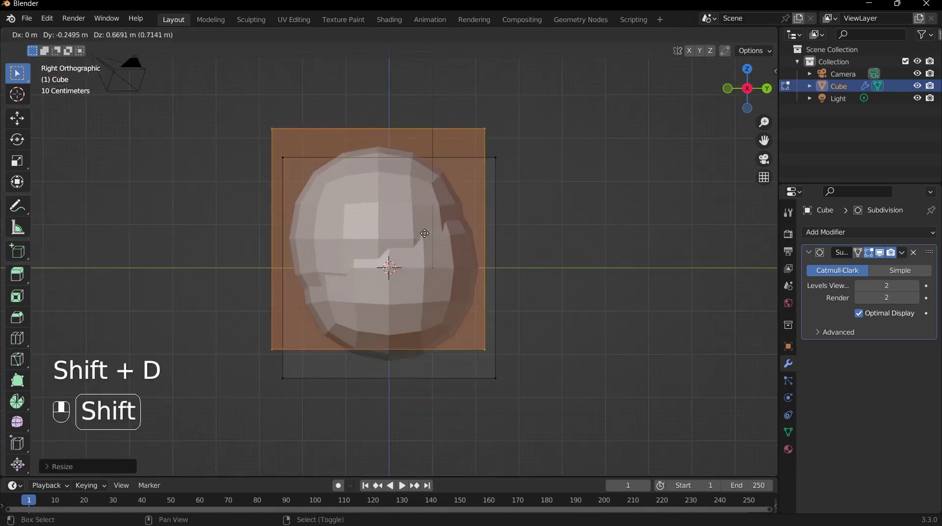
{"action": "key", "text": "y"}
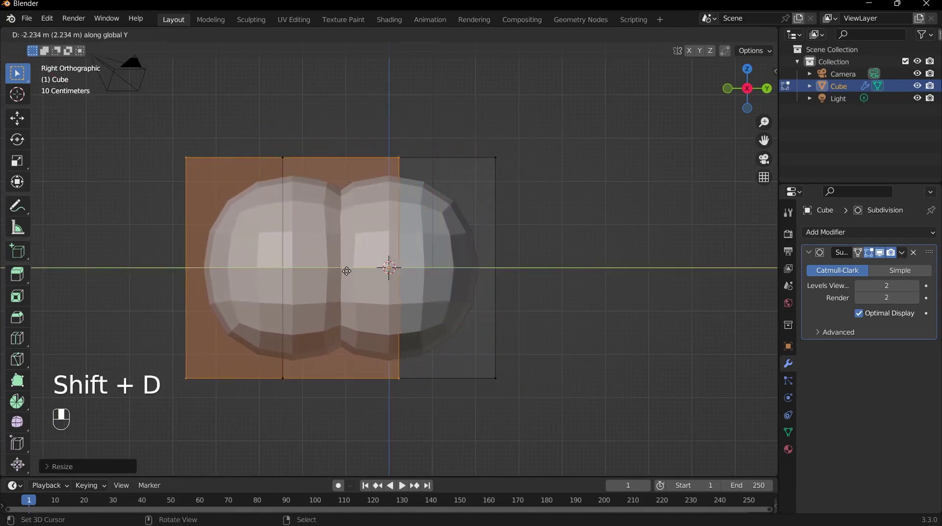
{"action": "left_click", "coordinate": [328, 274]}
{"action": "key", "text": "s"}
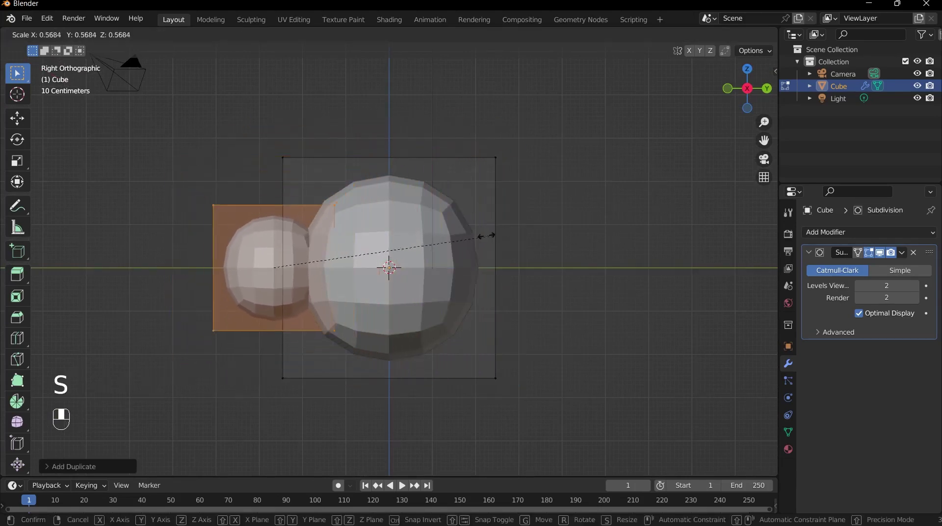
{"action": "left_click", "coordinate": [466, 240]}
Lower the smaller ellipsoid about 0.72 m along Z in the front view
{"action": "key", "text": "grave"}
{"action": "left_click", "coordinate": [356, 163]}
{"action": "scroll", "coordinate": [402, 216], "scroll_direction": "up", "scroll_amount": 2}
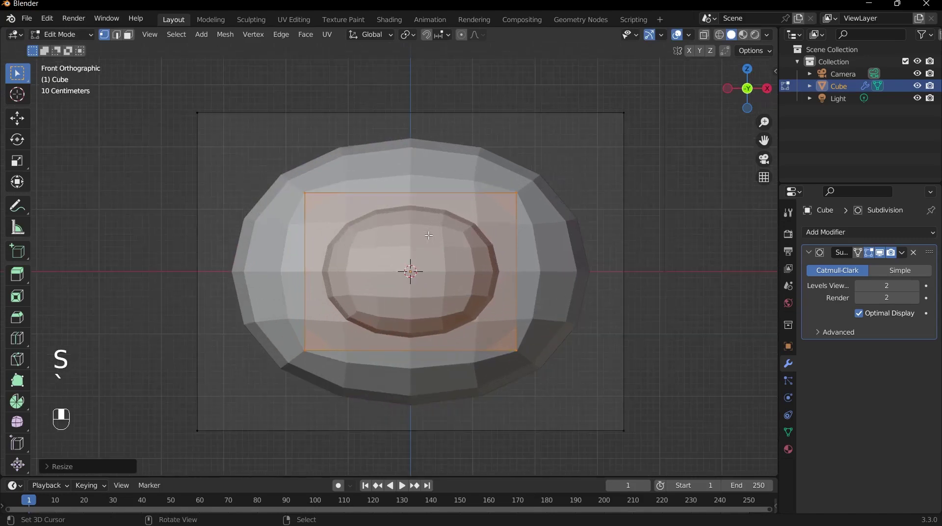
{"action": "key", "text": "g"}
{"action": "key", "text": "z"}
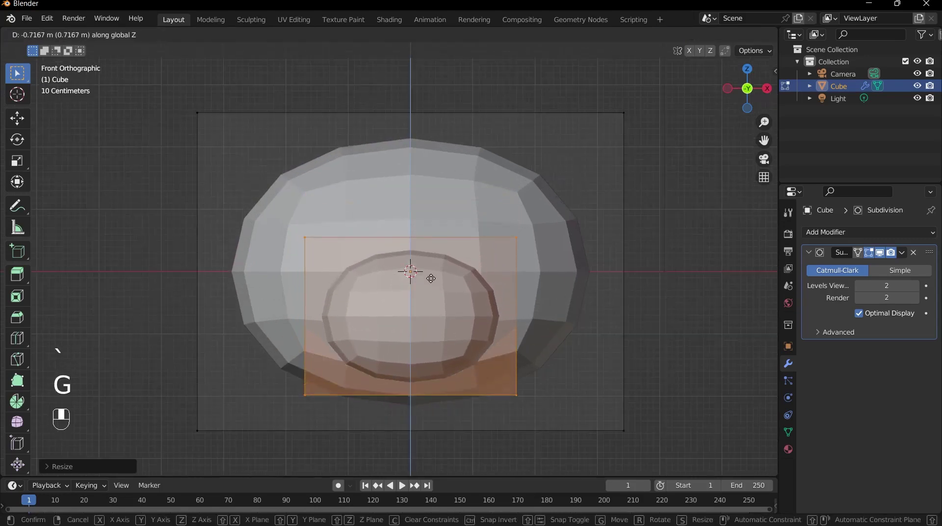
{"action": "left_click", "coordinate": [431, 278]}
Duplicate the smaller ellipsoid about 1.67 m toward negative Y and scale the new copy to about 0.43
{"action": "middle_click_drag", "start_coordinate": [430, 278], "coordinate": [473, 278]}
{"action": "scroll", "coordinate": [473, 277], "scroll_direction": "up", "scroll_amount": 4}
{"action": "middle_click_drag", "start_coordinate": [271, 333], "coordinate": [356, 313], "text": "shift"}
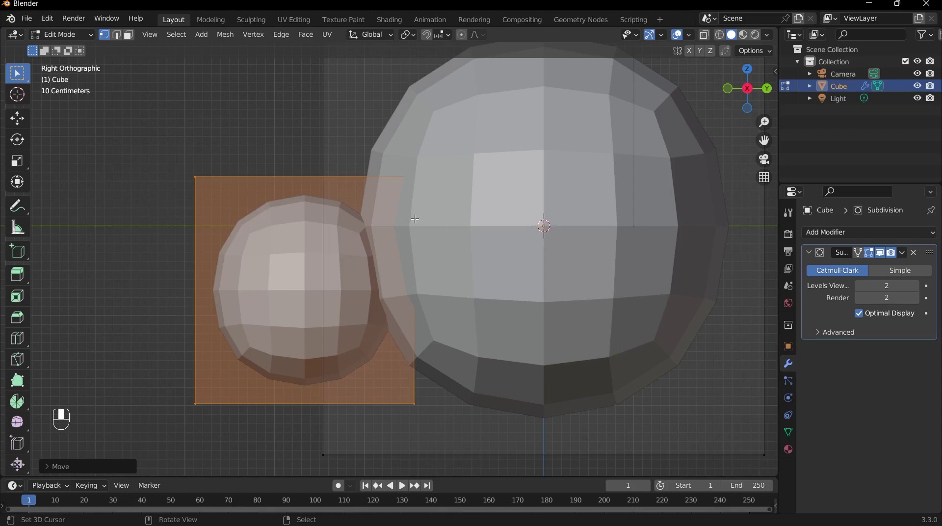
{"action": "middle_click_drag", "start_coordinate": [414, 219], "coordinate": [424, 355]}
{"action": "key", "text": "shift+d"}
{"action": "key", "text": "y"}
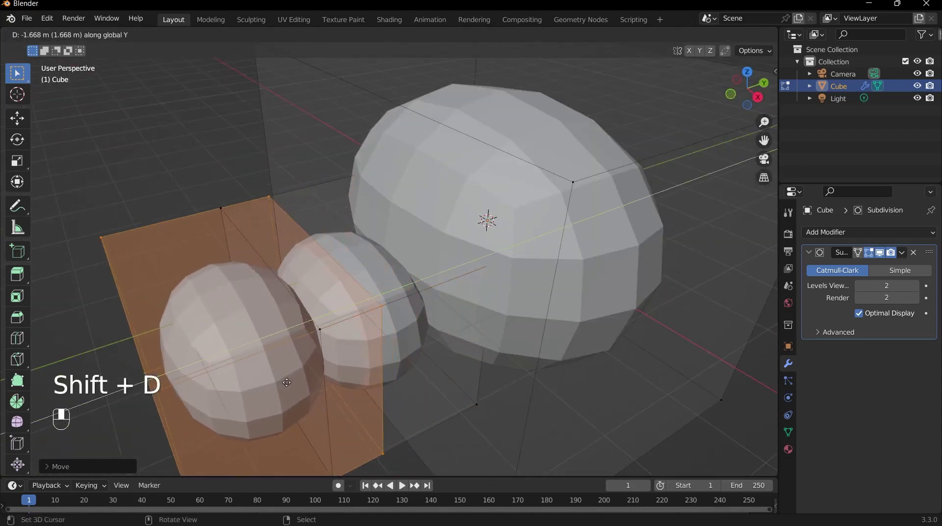
{"action": "left_click", "coordinate": [286, 382]}
{"action": "key", "text": "grave"}
{"action": "key", "text": "s"}
{"action": "left_click", "coordinate": [496, 274]}
Move the smallest ellipsoid against the front of the middle one and raise it about 0.27 m along Z
{"action": "key", "text": "grave"}
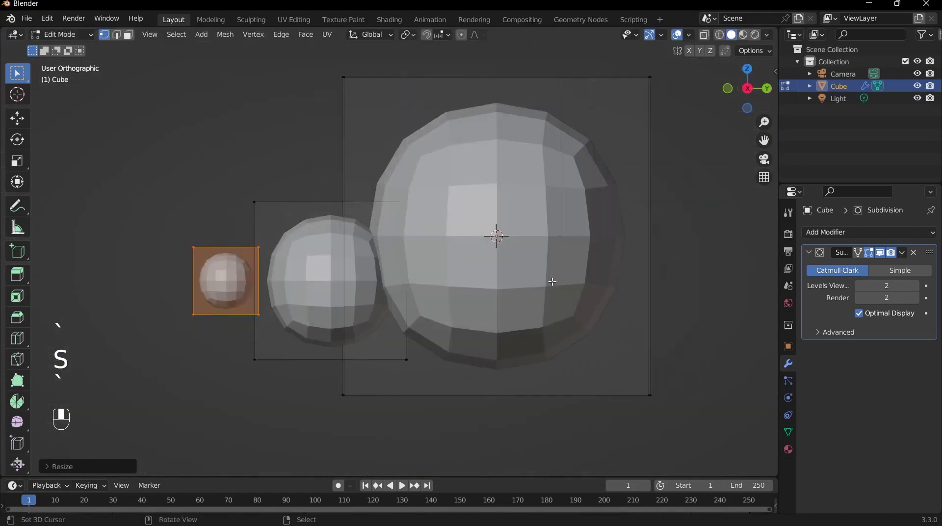
{"action": "key", "text": "g"}
{"action": "left_click", "coordinate": [496, 288]}
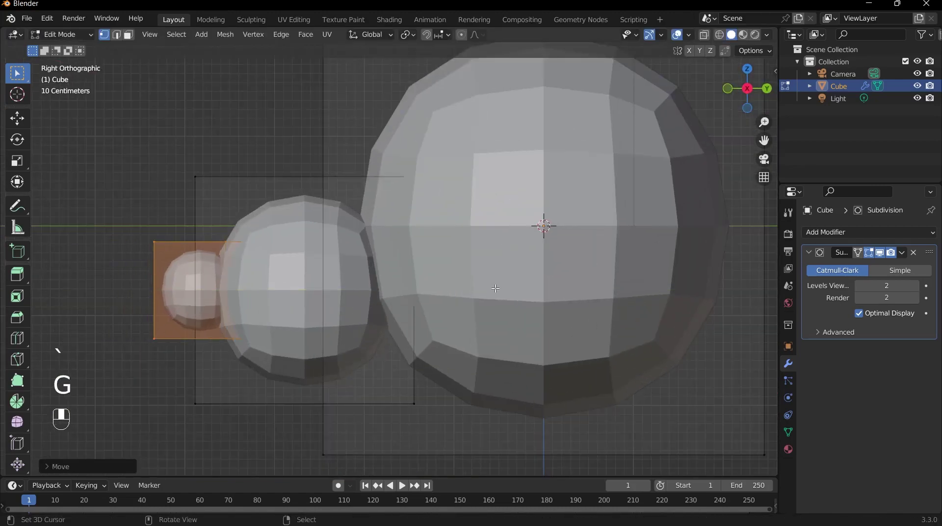
{"action": "key", "text": "g"}
{"action": "key", "text": "z"}
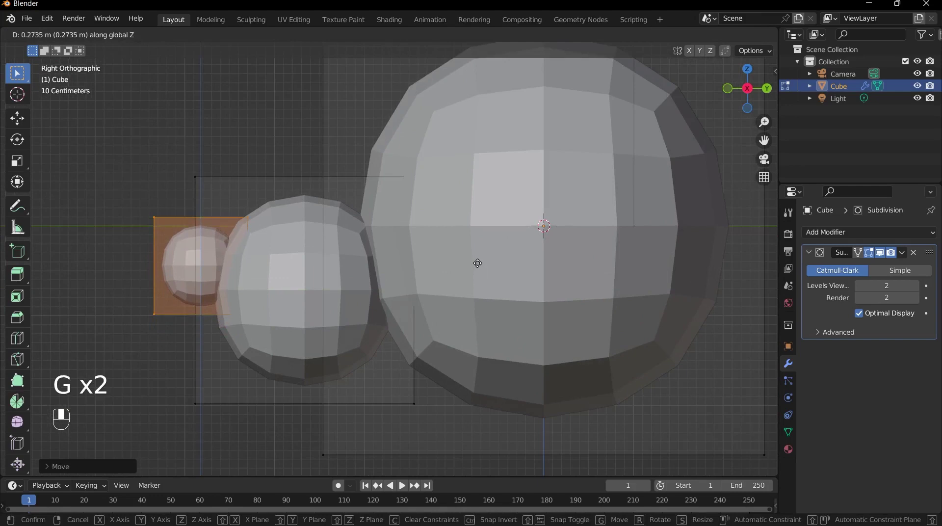
{"action": "left_click", "coordinate": [478, 264]}
Shift the smallest ellipsoid along Y so that it partly overlaps the front of the middle one
{"action": "key", "text": "g"}
{"action": "left_click", "coordinate": [337, 249]}
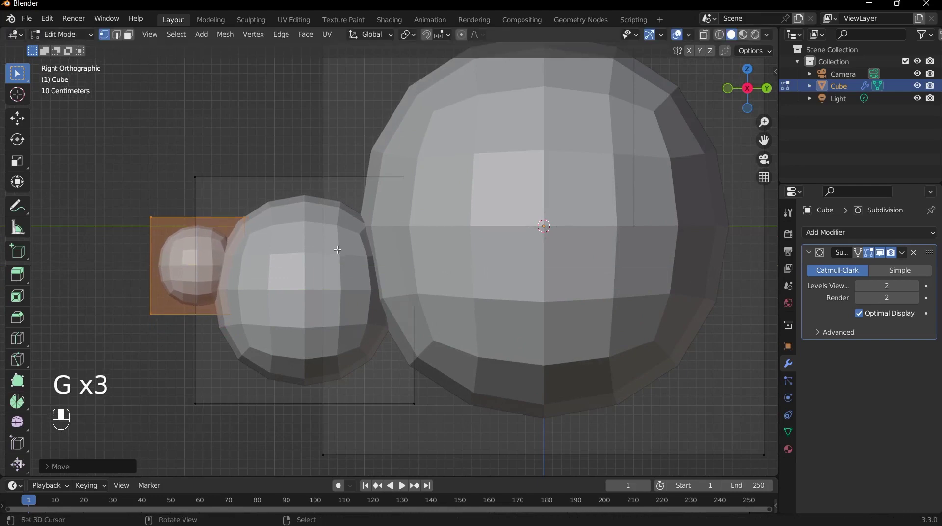
{"action": "key", "text": "g"}
{"action": "left_click", "coordinate": [200, 203]}
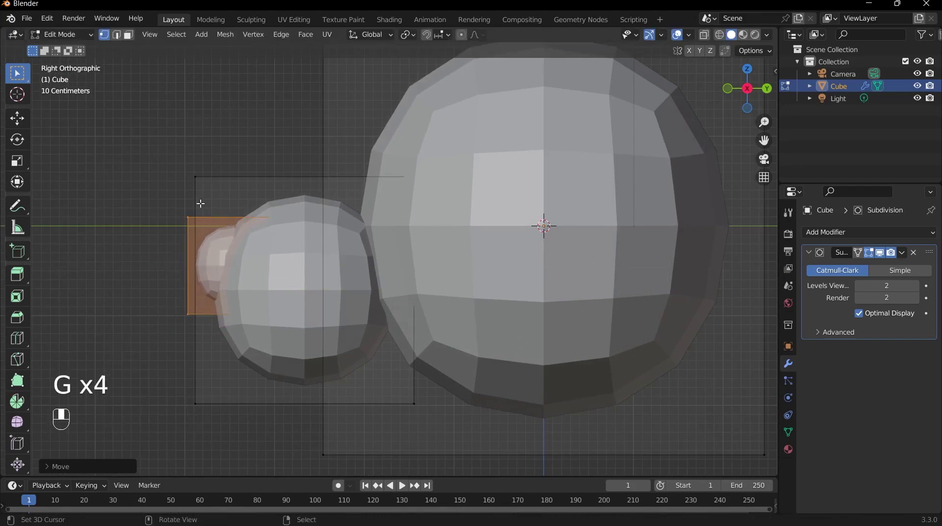
{"action": "scroll", "coordinate": [257, 233], "scroll_direction": "down", "scroll_amount": 1}
{"action": "scroll", "coordinate": [317, 270], "scroll_direction": "up", "scroll_amount": 1}
{"action": "key", "text": "g"}
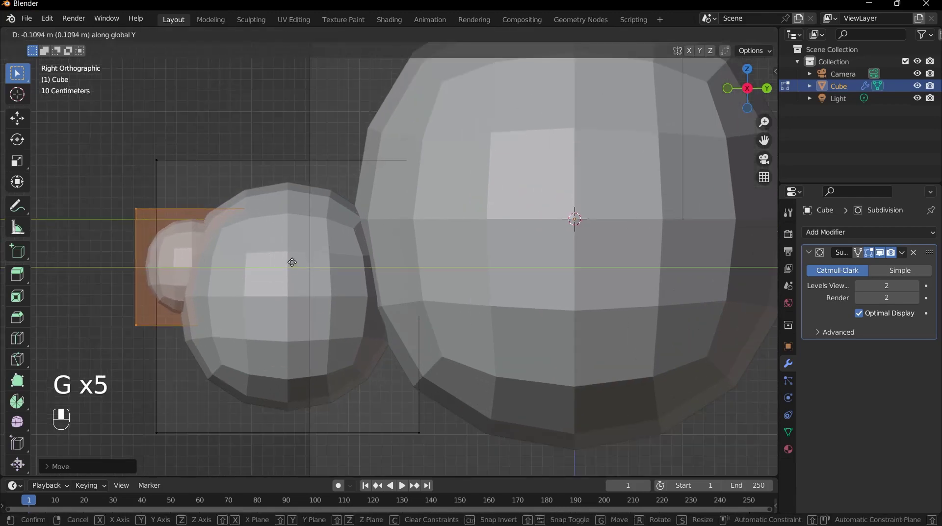
{"action": "left_click", "coordinate": [260, 260]}
Fine-tune the smallest ellipsoid's position and check the combined shape in Object Mode
{"action": "scroll", "coordinate": [243, 252], "scroll_direction": "down", "scroll_amount": 3}
{"action": "key", "text": "Tab"}
{"action": "middle_click_drag", "start_coordinate": [227, 256], "coordinate": [420, 347]}
{"action": "key", "text": "Tab"}
{"action": "key", "text": "g"}
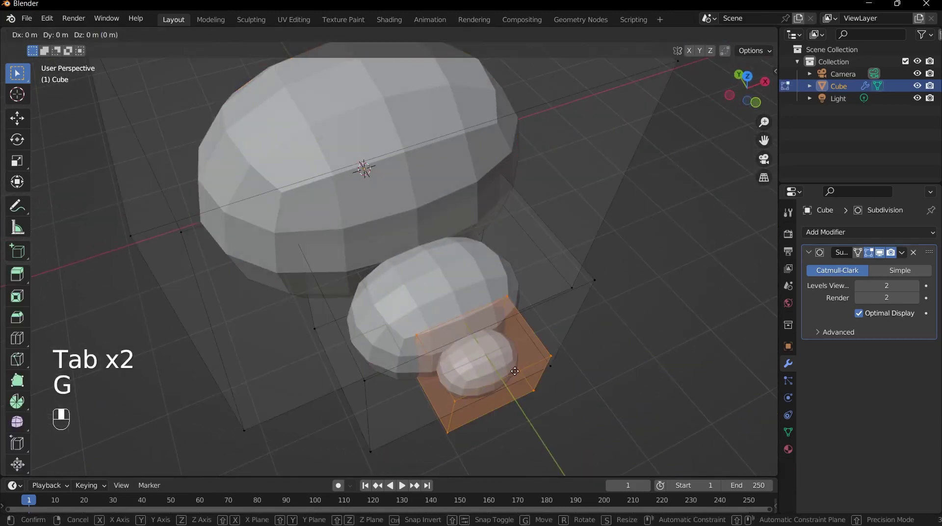
{"action": "left_click", "coordinate": [482, 313]}
{"action": "key", "text": "Tab"}
{"action": "middle_click_drag", "start_coordinate": [660, 380], "coordinate": [513, 319]}
{"action": "key", "text": "grave"}
{"action": "key", "text": "Tab"}
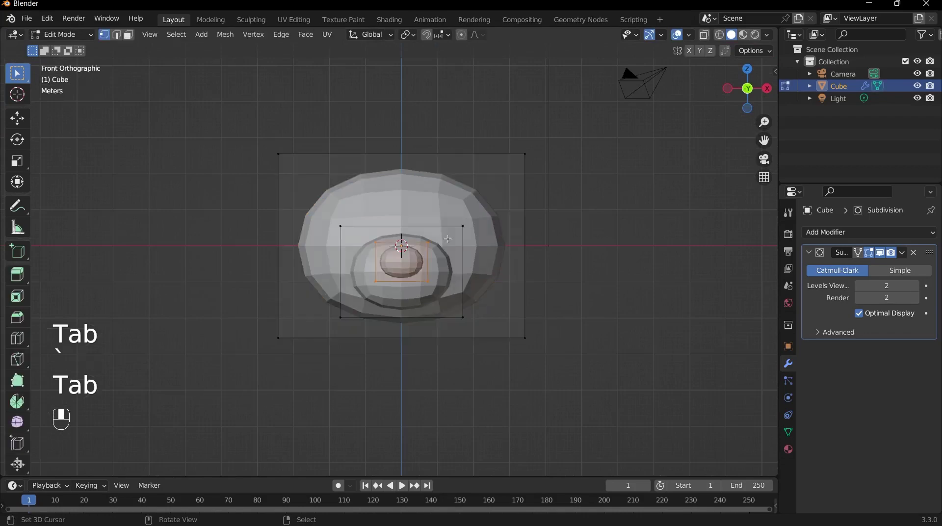
Widen the top face of the middle ellipsoid's cage along X to about 1.3 times
{"action": "scroll", "coordinate": [446, 241], "scroll_direction": "up", "scroll_amount": 2}
{"action": "middle_click_drag", "start_coordinate": [446, 241], "coordinate": [559, 279]}
{"action": "key", "text": "3"}
{"action": "left_click", "coordinate": [423, 269]}
{"action": "left_click", "coordinate": [335, 255]}
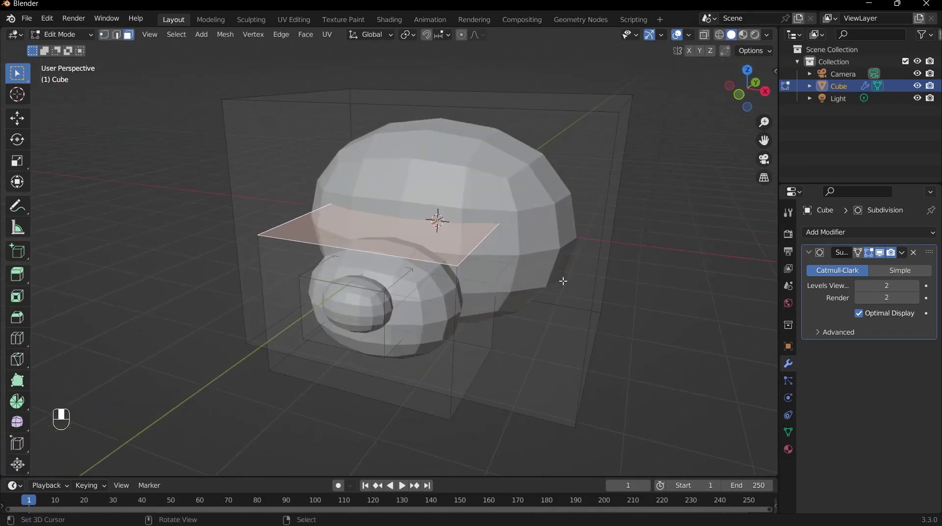
{"action": "key", "text": "s"}
{"action": "key", "text": "x"}
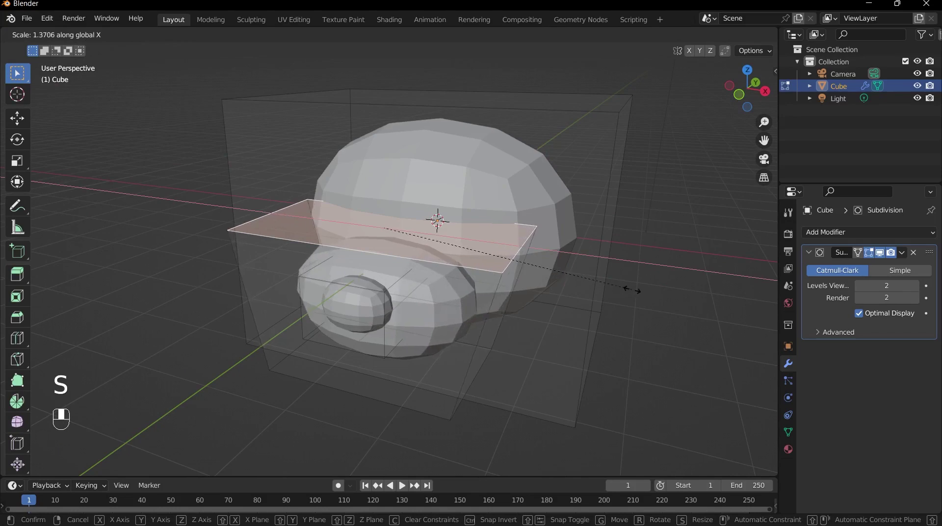
{"action": "left_click", "coordinate": [613, 289]}
Adjust the position of the widened top face on the middle ellipsoid's cage, checking the shape in Object Mode
{"action": "middle_click_drag", "start_coordinate": [613, 289], "coordinate": [520, 338]}
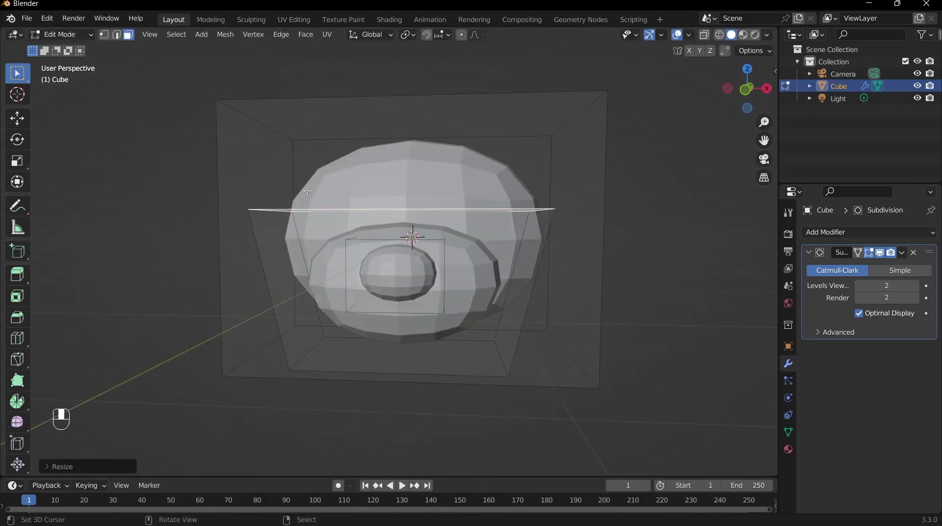
{"action": "middle_click_drag", "start_coordinate": [307, 190], "coordinate": [125, 238]}
{"action": "key", "text": "Tab"}
{"action": "key", "text": "Tab"}
{"action": "right_click", "coordinate": [275, 237]}
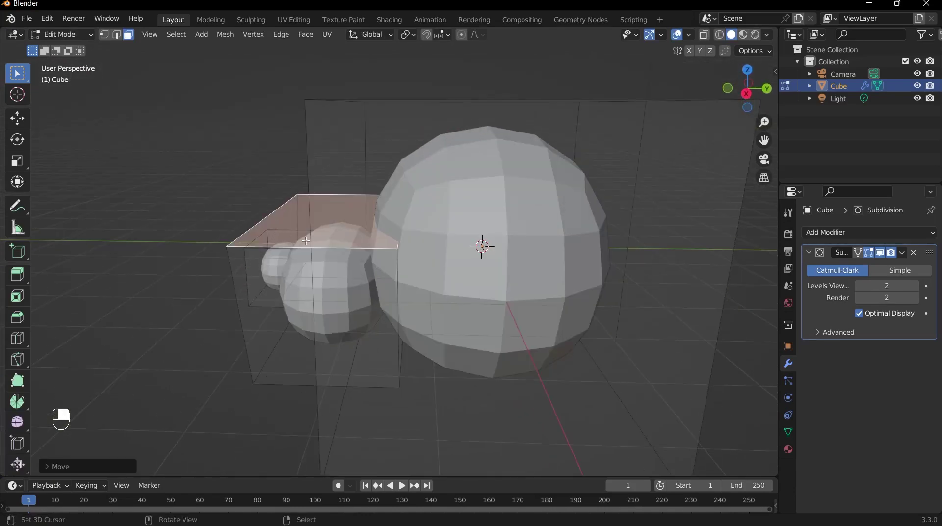
Undo the last move of the middle ellipsoid's widened top face
{"action": "key", "text": "ctrl+z"}
{"action": "middle_click_drag", "start_coordinate": [306, 241], "coordinate": [373, 275]}
{"action": "right_click", "coordinate": [345, 233]}
{"action": "scroll", "coordinate": [398, 246], "scroll_direction": "down", "scroll_amount": 2}
{"action": "right_click", "coordinate": [376, 259]}
{"action": "middle_click_drag", "start_coordinate": [317, 270], "coordinate": [346, 274]}
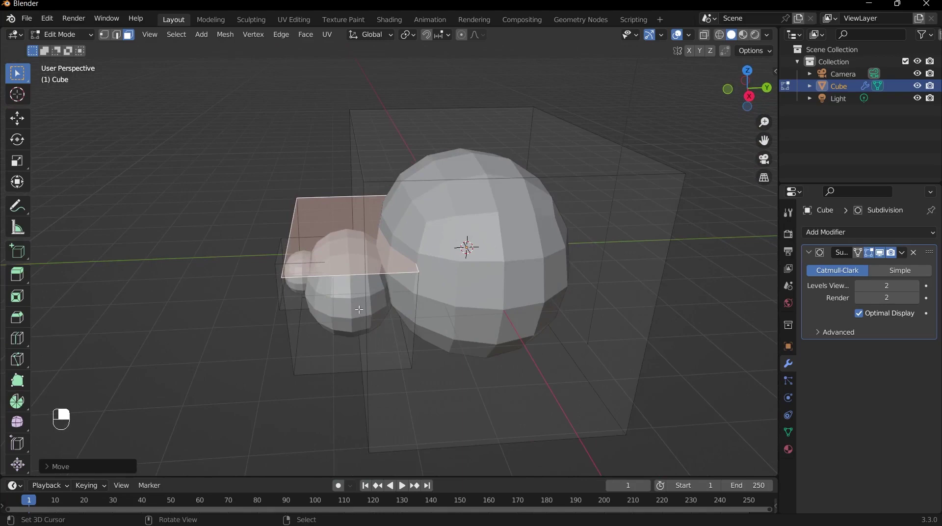
Inspect the muzzle's cage in see-through display and examine the head's proportions from the front
{"action": "key", "text": "alt+z"}
{"action": "mouse_move", "coordinate": [359, 309]}
{"action": "middle_mouse_down"}
{"action": "mouse_move", "coordinate": [243, 290]}
{"action": "mouse_move", "coordinate": [387, 216]}
{"action": "mouse_move", "coordinate": [366, 275]}
{"action": "mouse_move", "coordinate": [370, 313]}
{"action": "middle_mouse_up"}
{"action": "left_click", "coordinate": [357, 218]}
{"action": "middle_click_drag", "start_coordinate": [340, 276], "coordinate": [414, 297]}
{"action": "key", "text": "alt+z"}
{"action": "key", "text": "grave"}
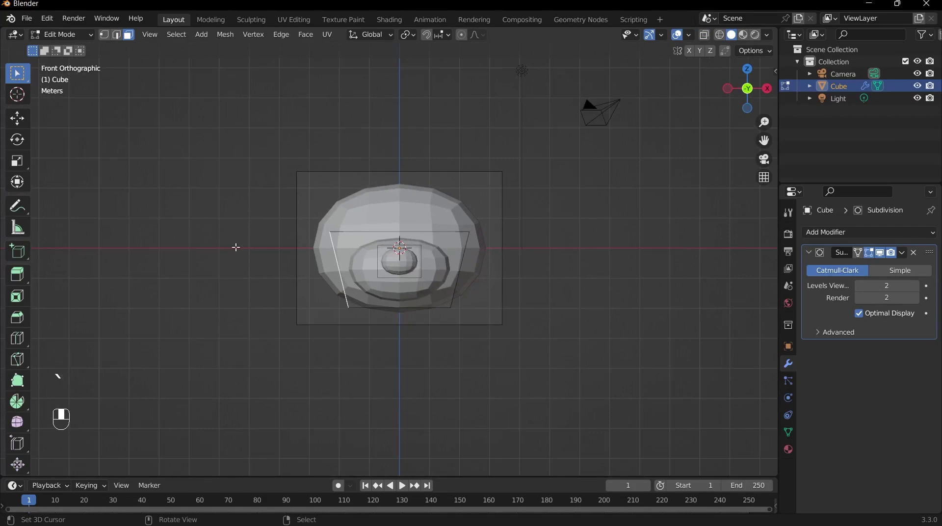
{"action": "middle_click_drag", "start_coordinate": [532, 209], "coordinate": [380, 330]}
{"action": "key", "text": "grave"}
{"action": "scroll", "coordinate": [527, 319], "scroll_direction": "down", "scroll_amount": 2}
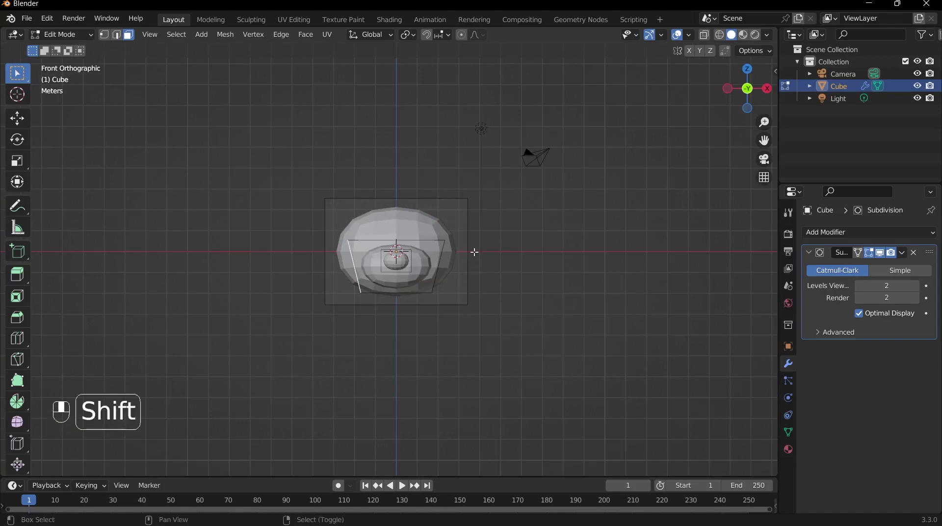
Add a cube to the mesh and move it down along Z by about 5 m, below the head
{"action": "key", "text": "shift+a"}
{"action": "left_click", "coordinate": [450, 266]}
{"action": "mouse_move", "coordinate": [450, 265]}
{"action": "middle_mouse_down"}
{"action": "mouse_move", "coordinate": [427, 253]}
{"action": "mouse_move", "coordinate": [461, 262]}
{"action": "middle_mouse_up"}
{"action": "key", "text": "g"}
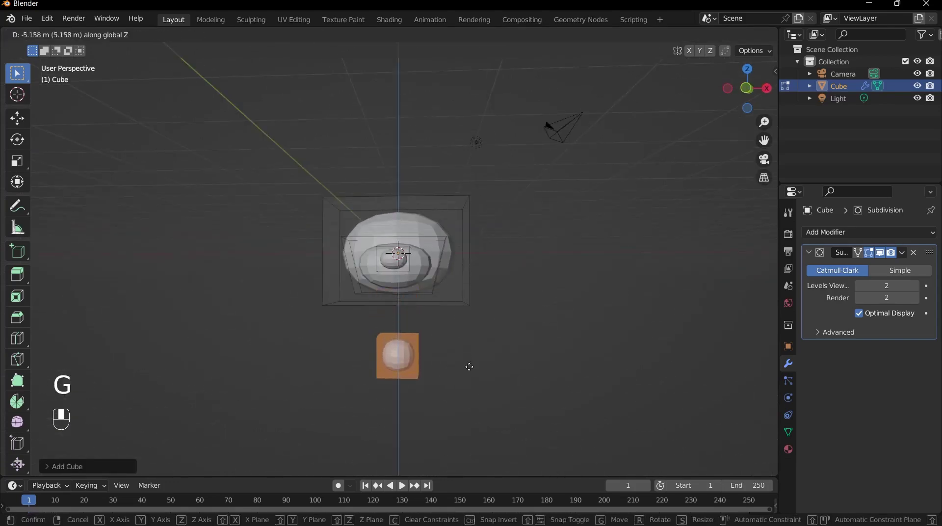
{"action": "left_click", "coordinate": [467, 364]}
{"action": "key", "text": "grave"}
{"action": "left_click", "coordinate": [411, 292]}
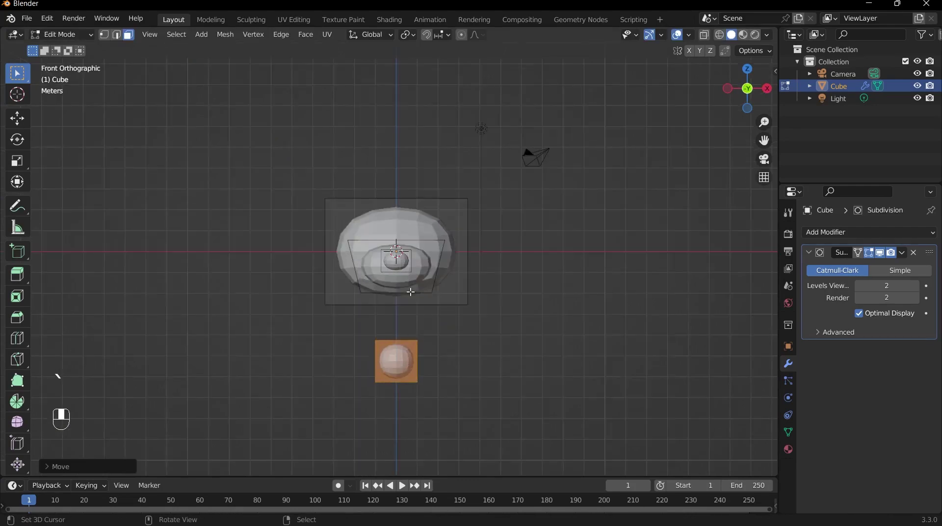
Scale the new body cube up uniformly until its cage is as wide as the head's cage
{"action": "scroll", "coordinate": [410, 292], "scroll_direction": "down", "scroll_amount": 3}
{"action": "key", "text": "s"}
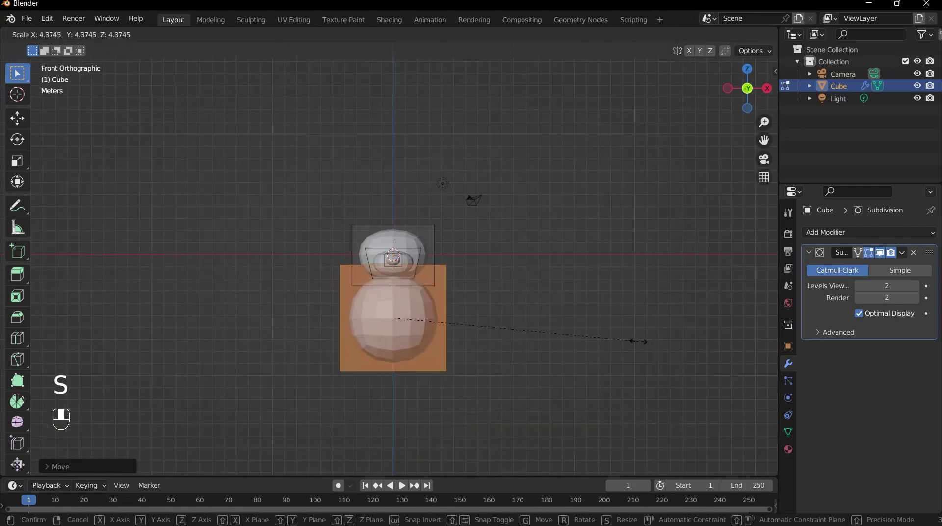
{"action": "left_click", "coordinate": [630, 339]}
{"action": "key", "text": "grave"}
{"action": "left_click", "coordinate": [616, 318]}
{"action": "key", "text": "s"}
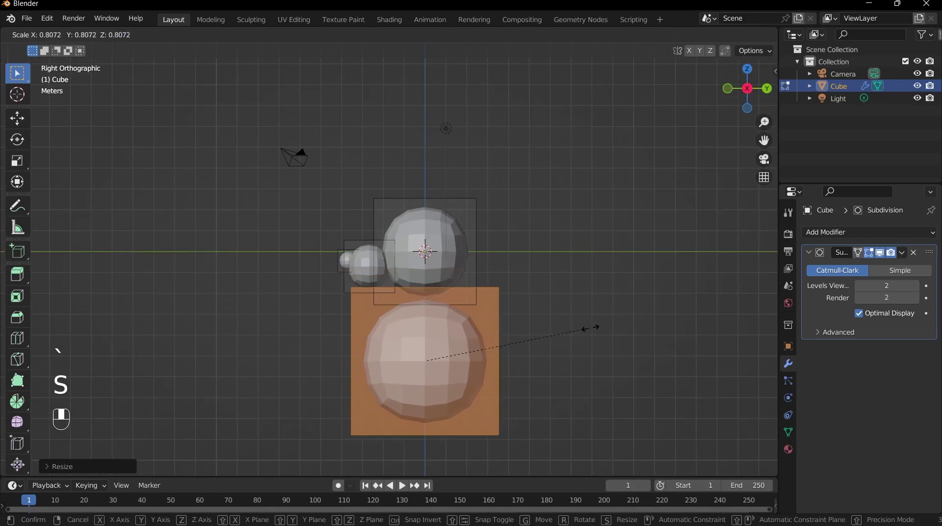
{"action": "left_click", "coordinate": [585, 328]}
Raise the body along Z by about 0.6 m so its top meets the underside of the head
{"action": "key", "text": "grave"}
{"action": "left_click", "coordinate": [507, 355]}
{"action": "key", "text": "g"}
{"action": "key", "text": "z"}
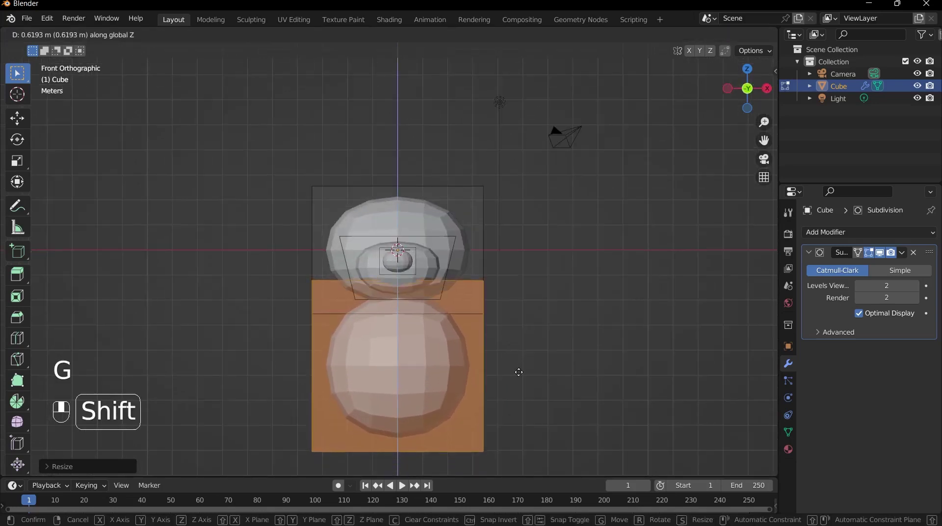
{"action": "left_click", "coordinate": [519, 374]}
Nudge the body along Y by about 0.02 m to fine-tune its alignment under the head
{"action": "key", "text": "grave"}
{"action": "left_click", "coordinate": [687, 350]}
{"action": "middle_click_drag", "start_coordinate": [607, 332], "coordinate": [489, 245], "text": "shift"}
{"action": "scroll", "coordinate": [488, 245], "scroll_direction": "up", "scroll_amount": 2}
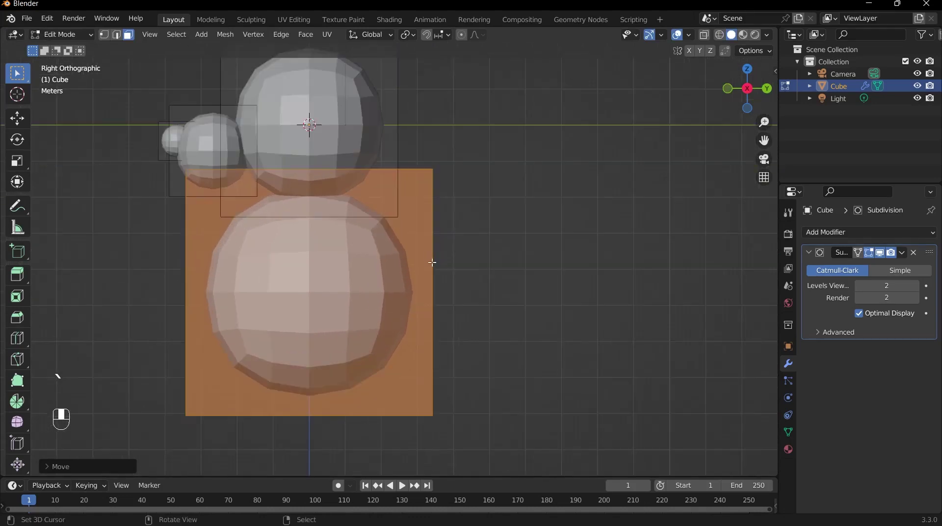
{"action": "key", "text": "g"}
{"action": "middle_click", "coordinate": [432, 262]}
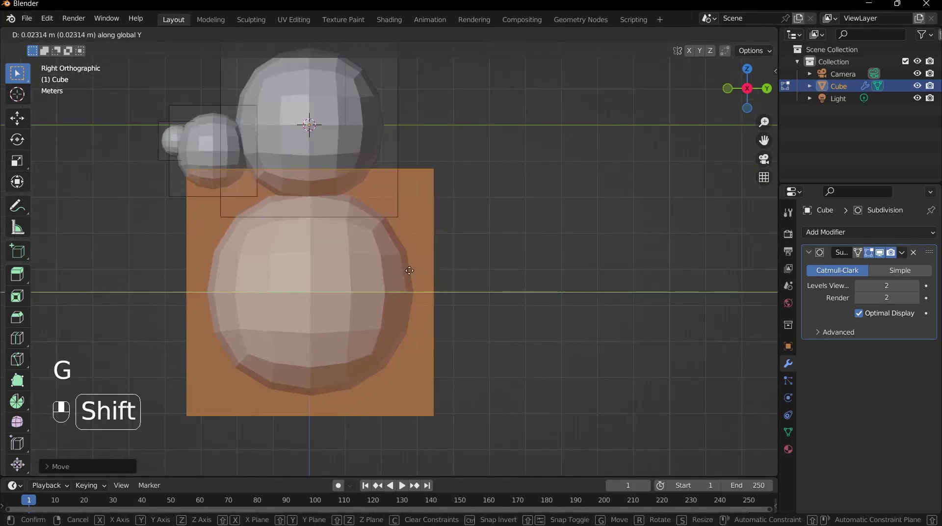
{"action": "left_click", "coordinate": [430, 269]}
{"action": "scroll", "coordinate": [416, 269], "scroll_direction": "down", "scroll_amount": 3}
{"action": "key", "text": "grave"}
{"action": "left_click", "coordinate": [396, 187]}
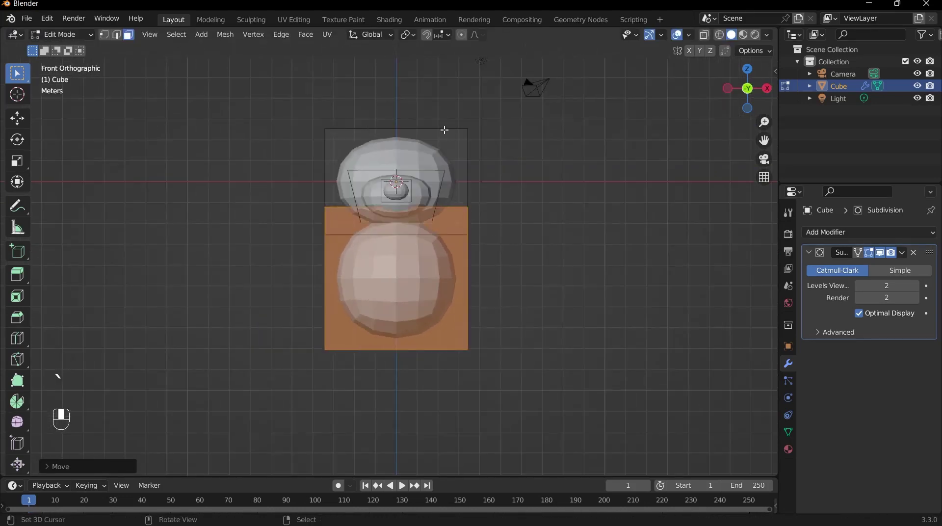
Scale the linked head geometry up uniformly to about 1.1 times and check the figure in Object Mode
{"action": "left_click", "coordinate": [442, 138]}
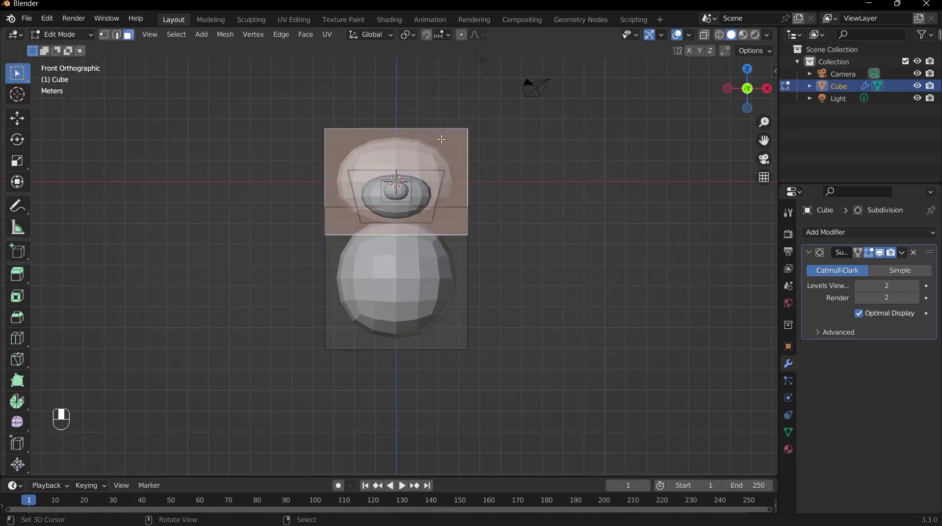
{"action": "key", "text": "l"}
{"action": "key", "text": "s"}
{"action": "key", "text": "shift"}
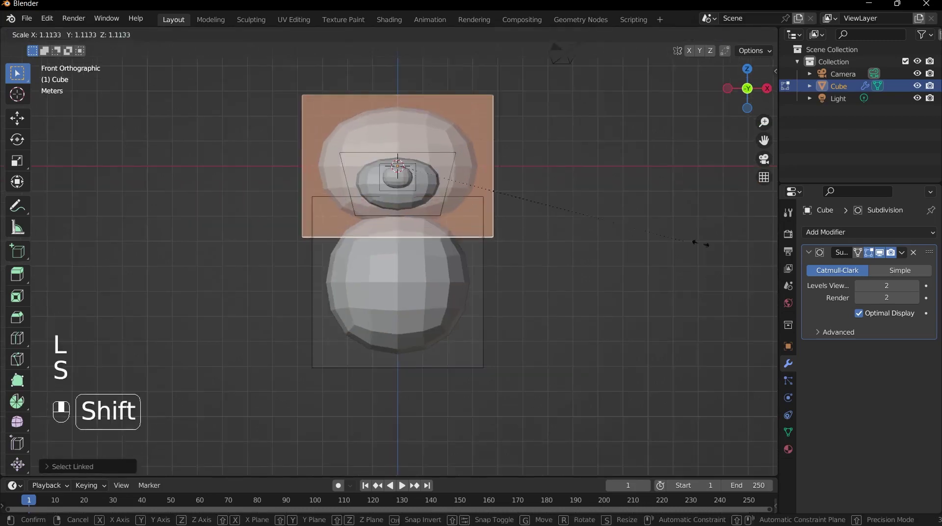
{"action": "left_click", "coordinate": [622, 236]}
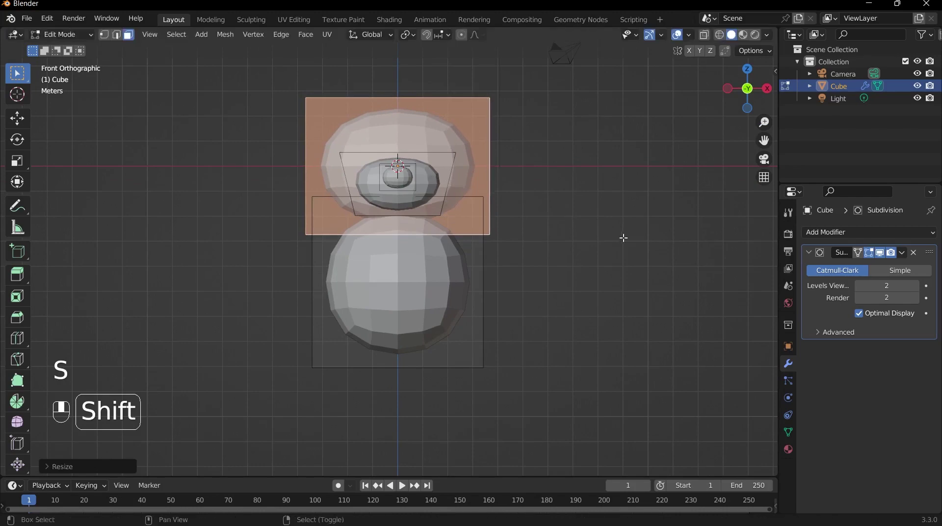
{"action": "middle_click_drag", "start_coordinate": [623, 235], "coordinate": [419, 236]}
{"action": "key", "text": "Tab"}
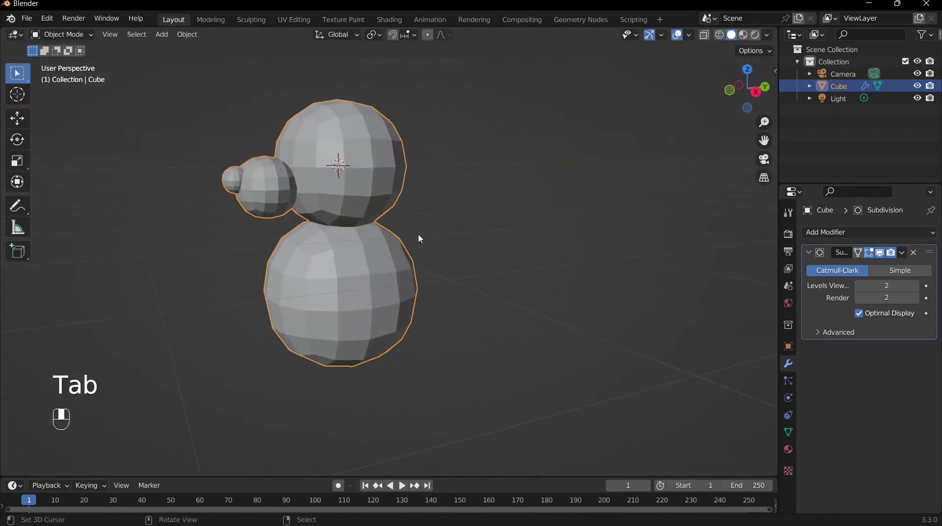
Narrow the linked body geometry along Y to about 0.91 times
{"action": "key", "text": "grave"}
{"action": "key", "text": "Tab"}
{"action": "scroll", "coordinate": [420, 250], "scroll_direction": "up", "scroll_amount": 1}
{"action": "right_click", "coordinate": [406, 275]}
{"action": "key", "text": "l"}
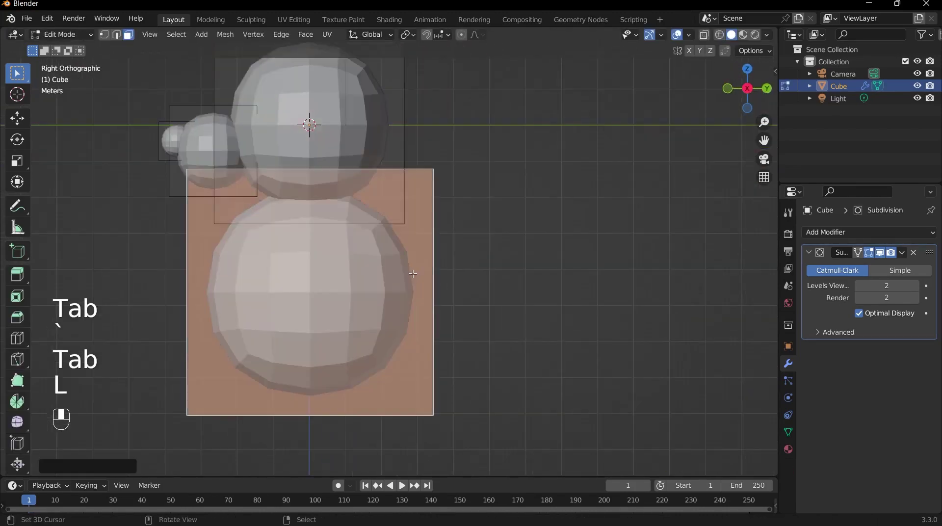
{"action": "key", "text": "s"}
{"action": "middle_click", "coordinate": [483, 267]}
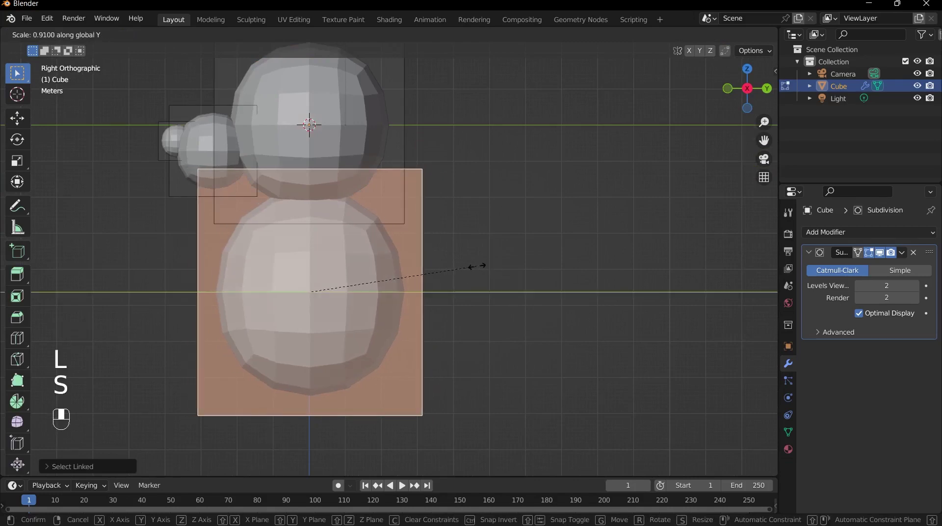
{"action": "left_click", "coordinate": [480, 269]}
Select the bottom face of the body's cage and bring up the front view
{"action": "middle_click_drag", "start_coordinate": [480, 269], "coordinate": [459, 380]}
{"action": "key", "text": "3"}
{"action": "right_click", "coordinate": [372, 344]}
{"action": "key", "text": "grave"}
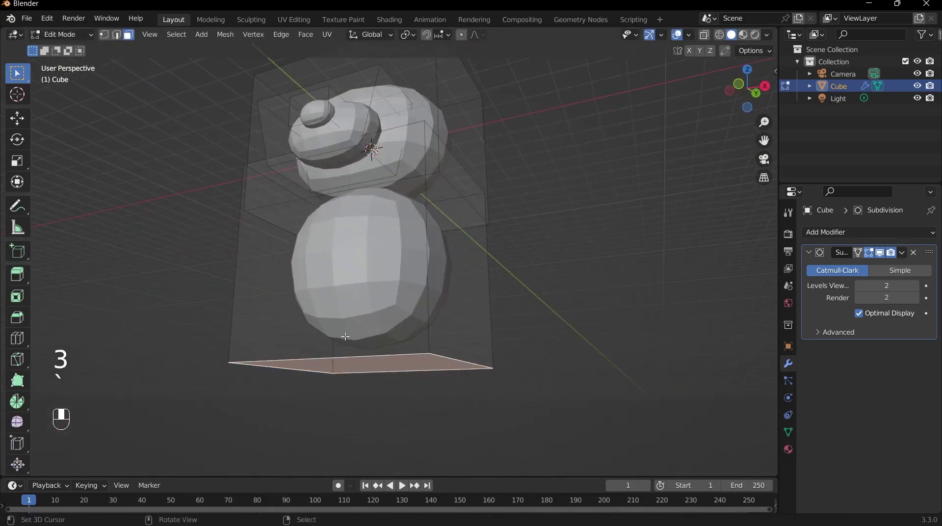
{"action": "key", "text": "grave"}
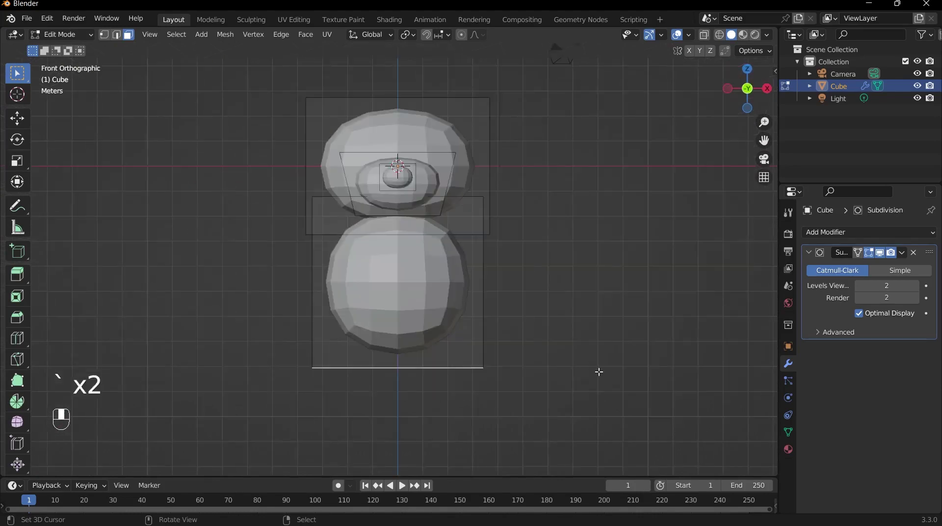
Try to enlarge the body's bottom face uniformly and undo the scaling
{"action": "key", "text": "s"}
{"action": "left_click", "coordinate": [681, 367]}
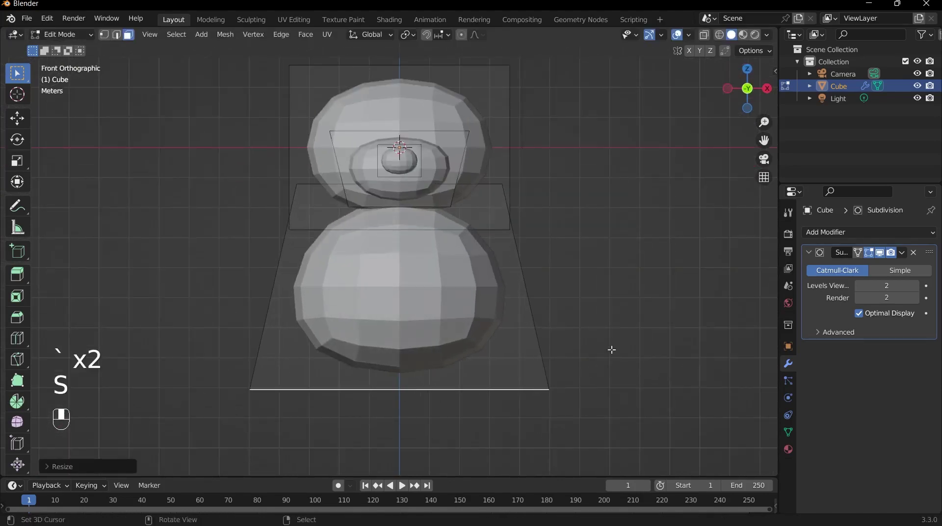
{"action": "scroll", "coordinate": [611, 347], "scroll_direction": "down", "scroll_amount": 2}
{"action": "middle_click_drag", "start_coordinate": [535, 83], "coordinate": [315, 345]}
{"action": "key", "text": "ctrl+z"}
{"action": "middle_click_drag", "start_coordinate": [395, 374], "coordinate": [440, 375]}
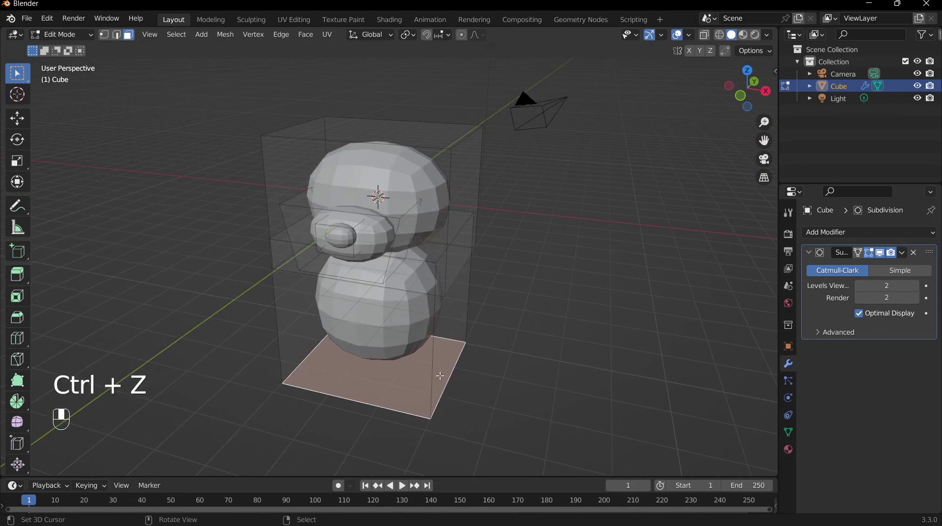
Widen the body's bottom face along X to about 1.7 times and check the shape in Object Mode
{"action": "key", "text": "x"}
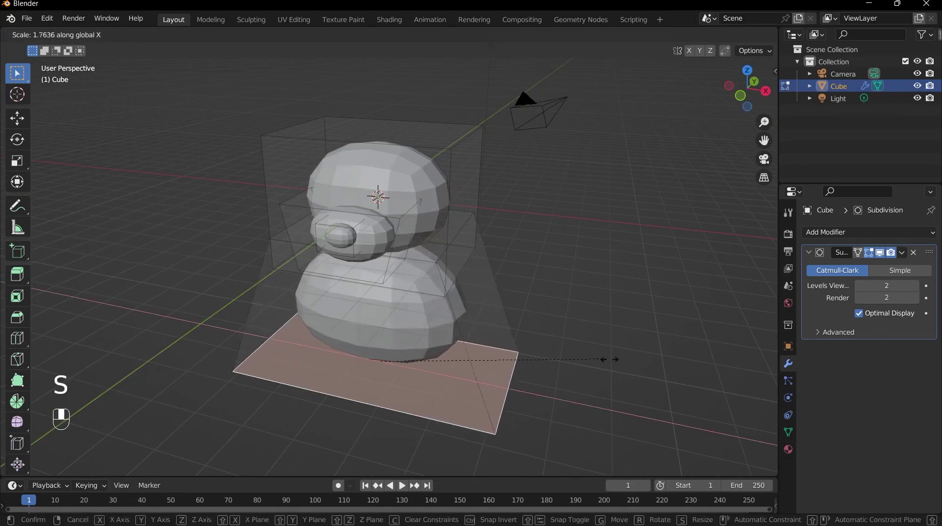
{"action": "left_click", "coordinate": [517, 353]}
{"action": "middle_click_drag", "start_coordinate": [517, 353], "coordinate": [371, 281]}
{"action": "key", "text": "Tab"}
{"action": "key", "text": "Tab"}
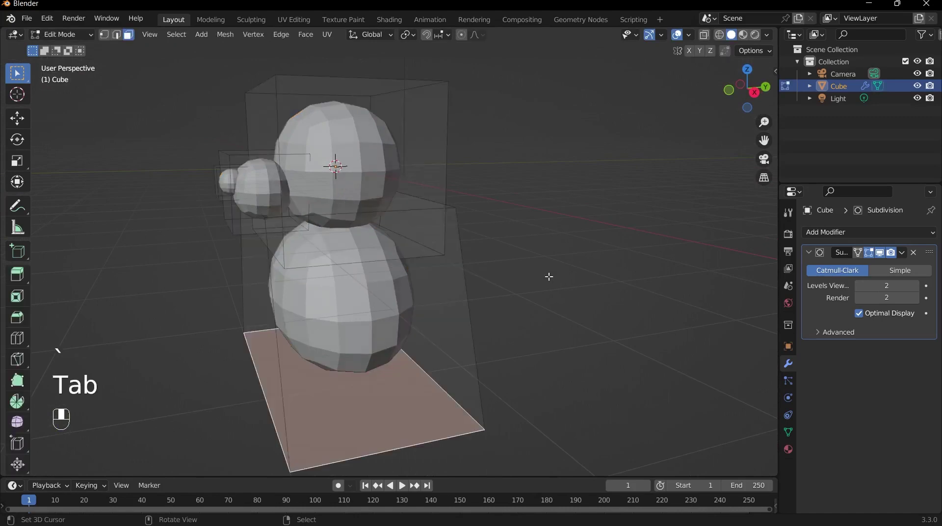
Stretch the entire figure along Y to about 1.1 times and check it from the front in Object Mode
{"action": "key", "text": "a"}
{"action": "key", "text": "s"}
{"action": "key", "text": "y"}
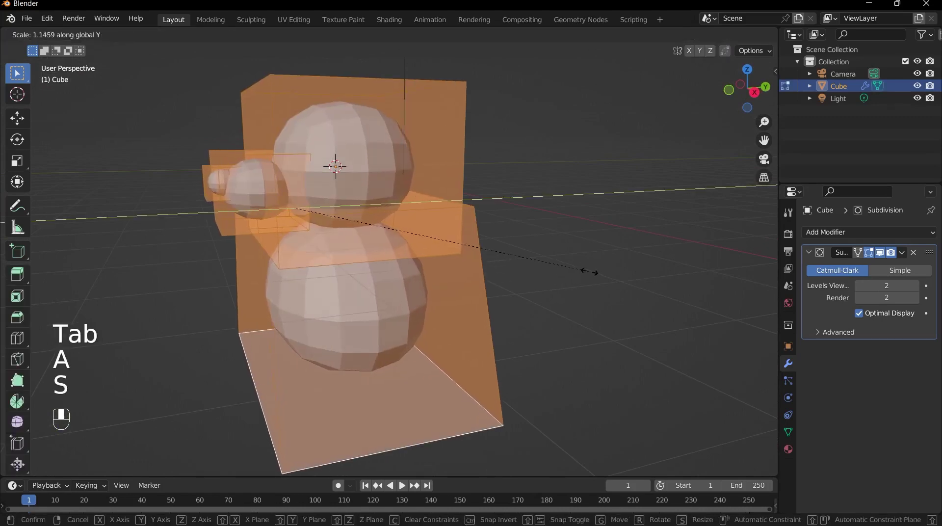
{"action": "left_click", "coordinate": [581, 270]}
{"action": "key", "text": "grave"}
{"action": "left_click", "coordinate": [505, 183]}
{"action": "key", "text": "Tab"}
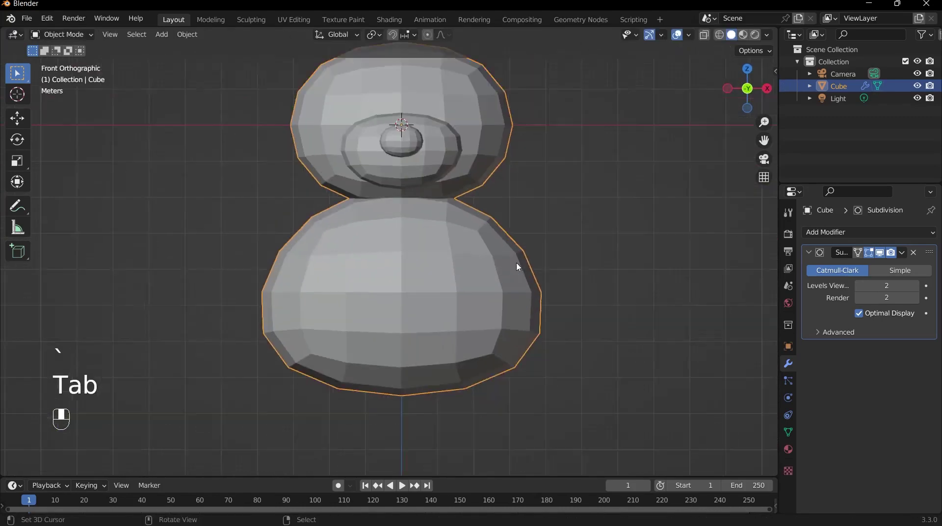
Add a horizontal loop cut around the body's cage near mid-height
{"action": "scroll", "coordinate": [516, 263], "scroll_direction": "down", "scroll_amount": 1}
{"action": "scroll", "coordinate": [521, 284], "scroll_direction": "down", "scroll_amount": 3}
{"action": "mouse_move", "coordinate": [520, 284]}
{"action": "middle_mouse_down"}
{"action": "mouse_move", "coordinate": [410, 326]}
{"action": "mouse_move", "coordinate": [294, 310]}
{"action": "mouse_move", "coordinate": [464, 330]}
{"action": "mouse_move", "coordinate": [412, 317]}
{"action": "mouse_move", "coordinate": [321, 181]}
{"action": "mouse_move", "coordinate": [519, 284]}
{"action": "middle_mouse_up"}
{"action": "scroll", "coordinate": [519, 285], "scroll_direction": "up", "scroll_amount": 1}
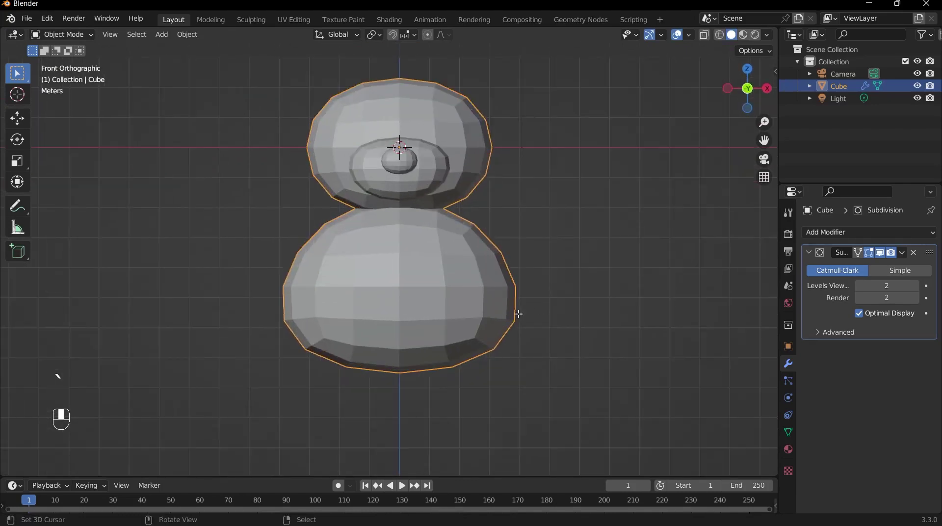
{"action": "key", "text": "Tab"}
{"action": "key", "text": "ctrl+r"}
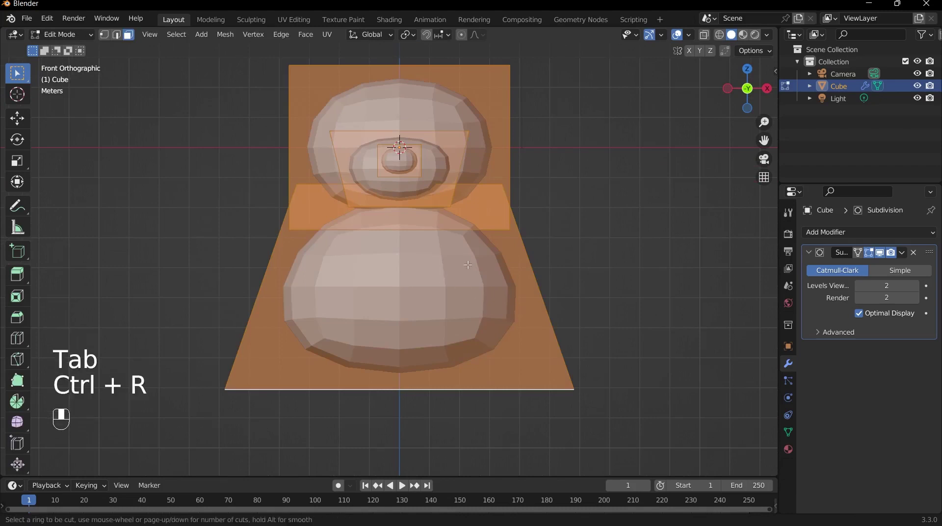
{"action": "left_click", "coordinate": [520, 258]}
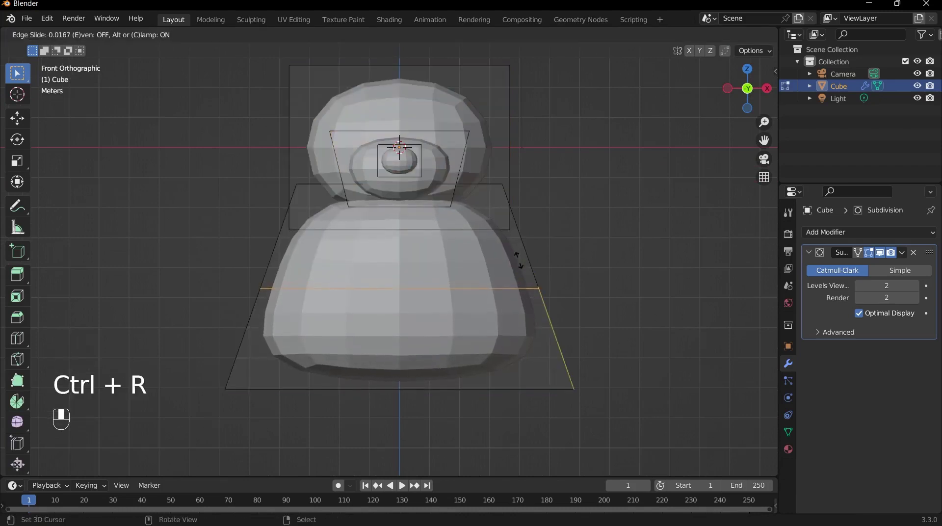
{"action": "left_click", "coordinate": [515, 259]}
Widen the body's new edge loop along X to about 1.15 times
{"action": "scroll", "coordinate": [521, 310], "scroll_direction": "down", "scroll_amount": 2}
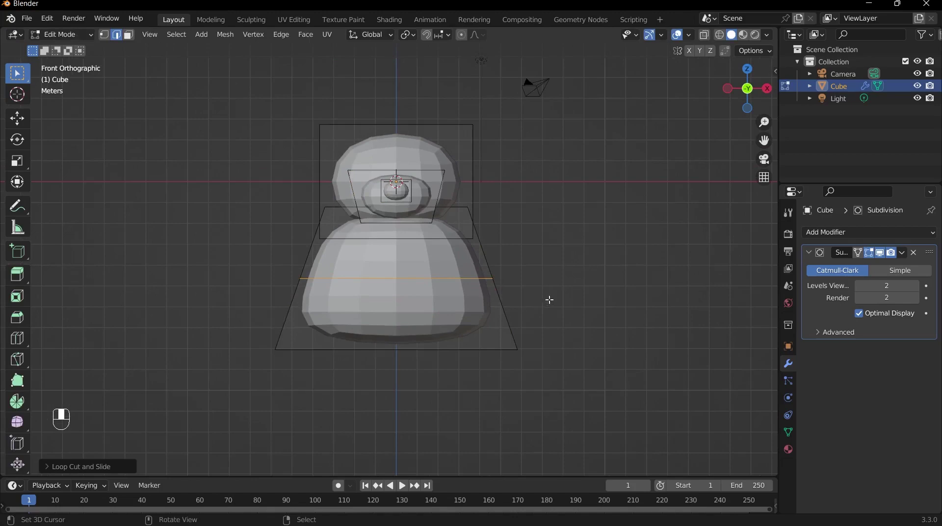
{"action": "key", "text": "s"}
{"action": "key", "text": "x"}
{"action": "left_click", "coordinate": [525, 304]}
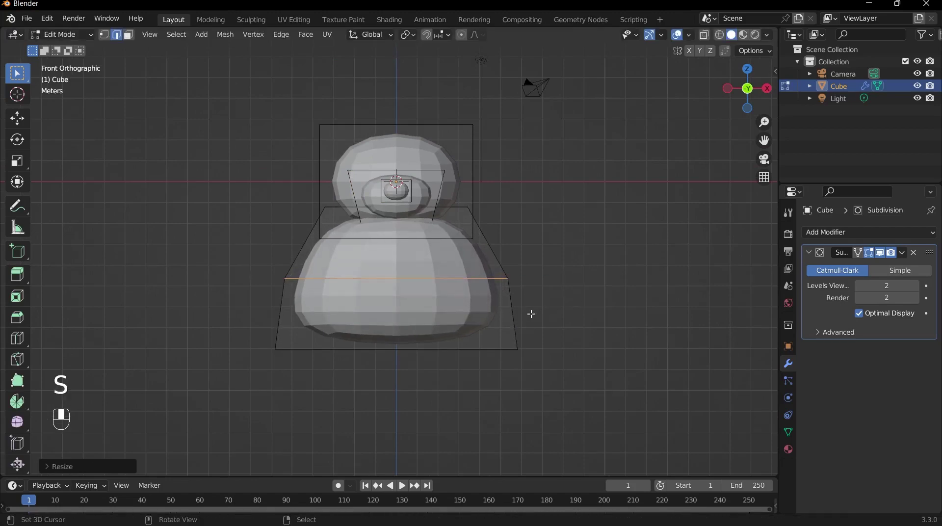
Lower the bottom face of the body's cage along Z to make the body taller
{"action": "middle_click_drag", "start_coordinate": [530, 311], "coordinate": [466, 297]}
{"action": "key", "text": "3"}
{"action": "left_click", "coordinate": [467, 297]}
{"action": "key", "text": "grave"}
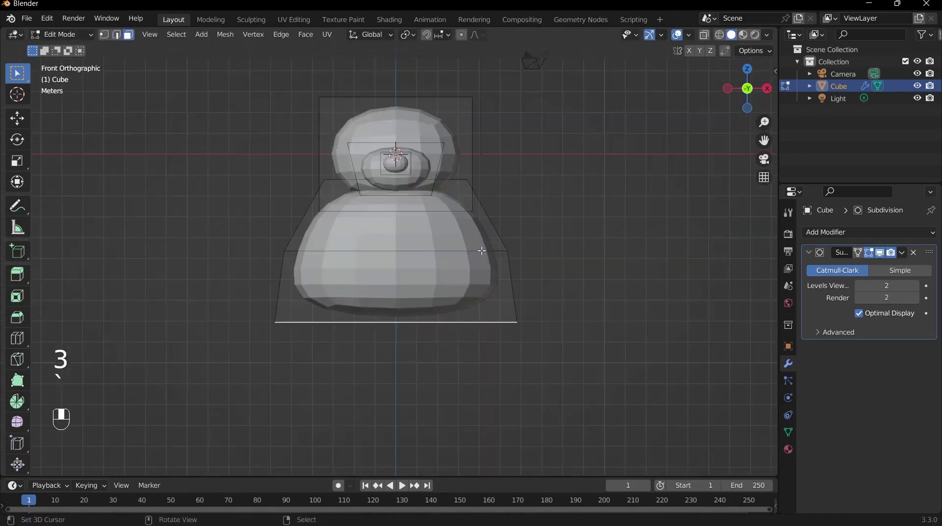
{"action": "key", "text": "g"}
{"action": "key", "text": "z"}
{"action": "left_click", "coordinate": [518, 296]}
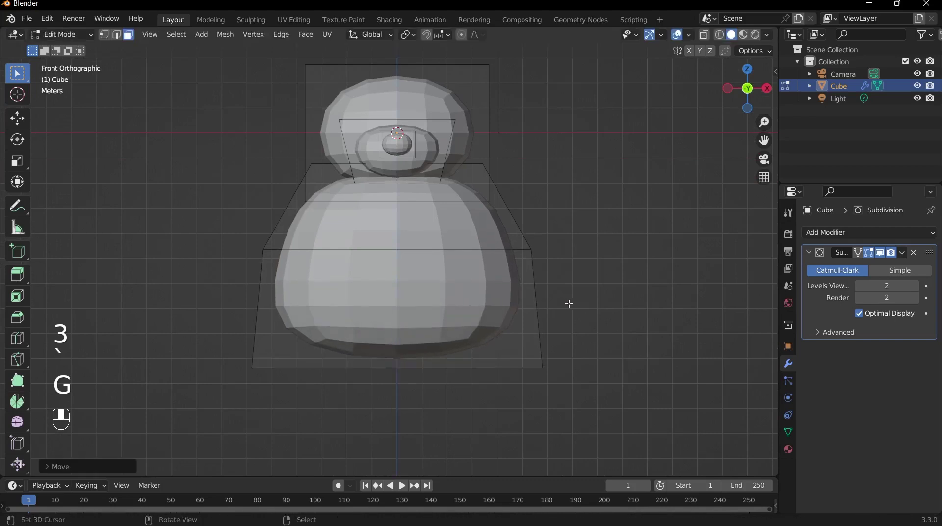
Narrow the body's bottom face along X to about three quarters of its width
{"action": "key", "text": "s"}
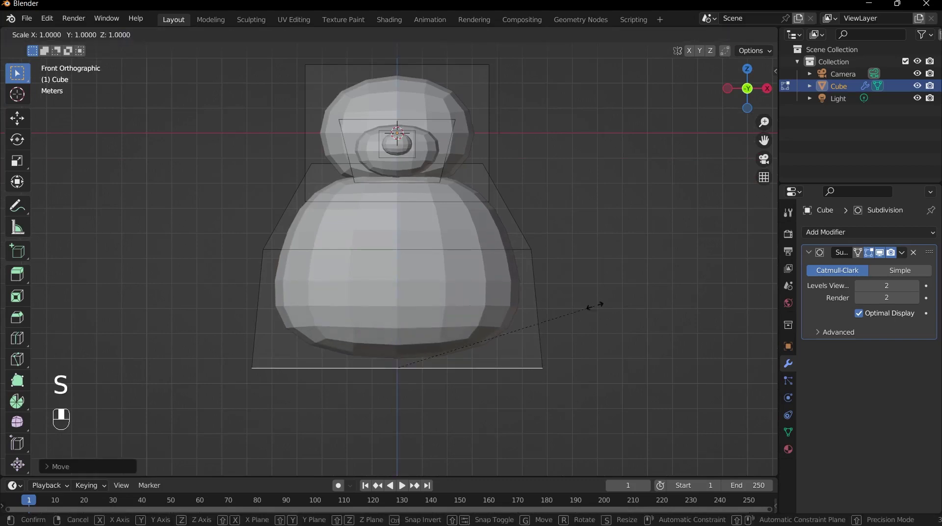
{"action": "key", "text": "x"}
{"action": "left_click", "coordinate": [547, 315]}
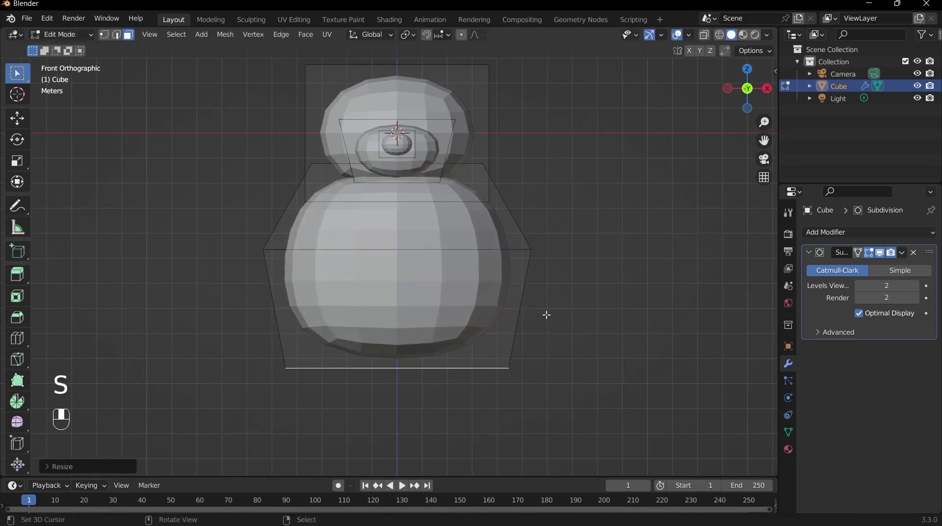
Lower the body's middle edge loop along Z toward the base for a bottom-heavy shape
{"action": "key", "text": "2"}
{"action": "left_click", "coordinate": [472, 246]}
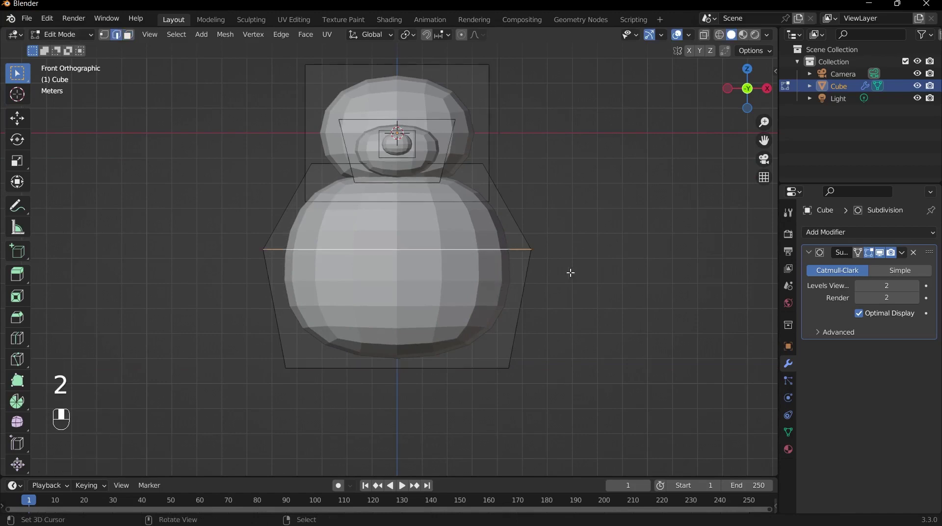
{"action": "middle_click_drag", "start_coordinate": [571, 272], "coordinate": [381, 273]}
{"action": "middle_click_drag", "start_coordinate": [355, 167], "coordinate": [478, 206]}
{"action": "key", "text": "grave"}
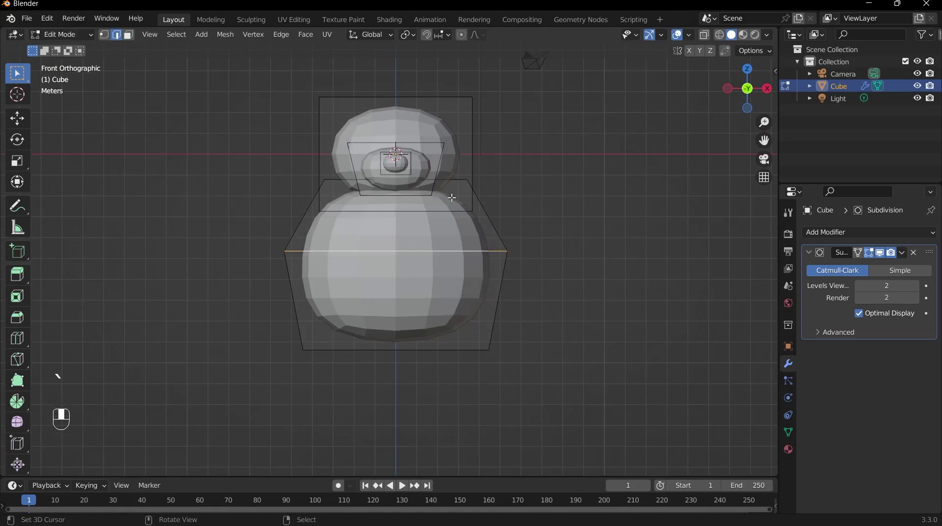
{"action": "scroll", "coordinate": [508, 258], "scroll_direction": "up", "scroll_amount": 2}
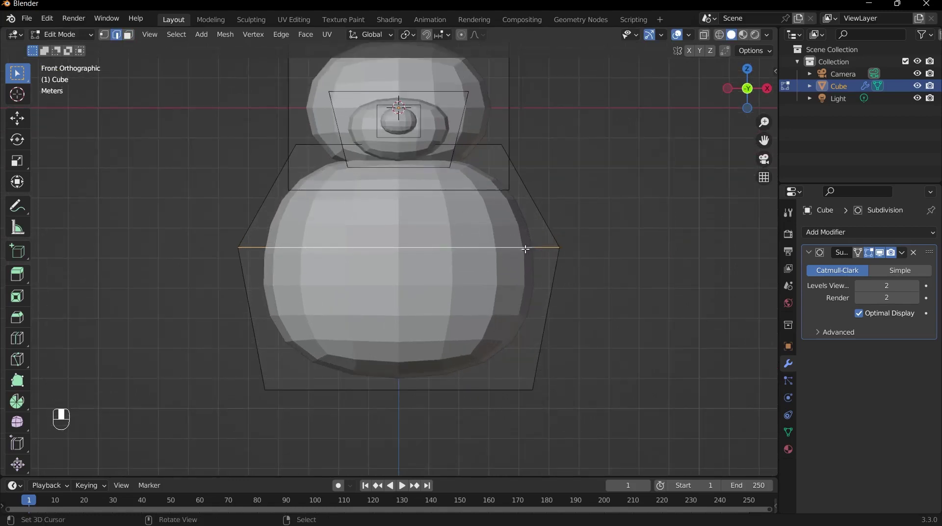
{"action": "key", "text": "g"}
{"action": "key", "text": "z"}
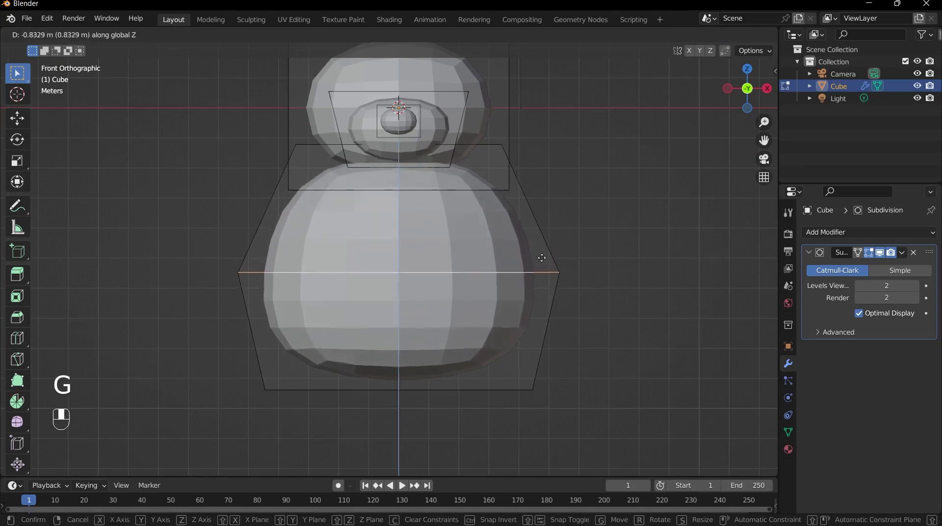
{"action": "left_click", "coordinate": [543, 255]}
{"action": "scroll", "coordinate": [546, 255], "scroll_direction": "down", "scroll_amount": 3}
Select the whole body cage and scale it down to about 0.9 times
{"action": "key", "text": "Tab"}
{"action": "middle_click_drag", "start_coordinate": [547, 256], "coordinate": [475, 275]}
{"action": "key", "text": "Tab"}
{"action": "key", "text": "l"}
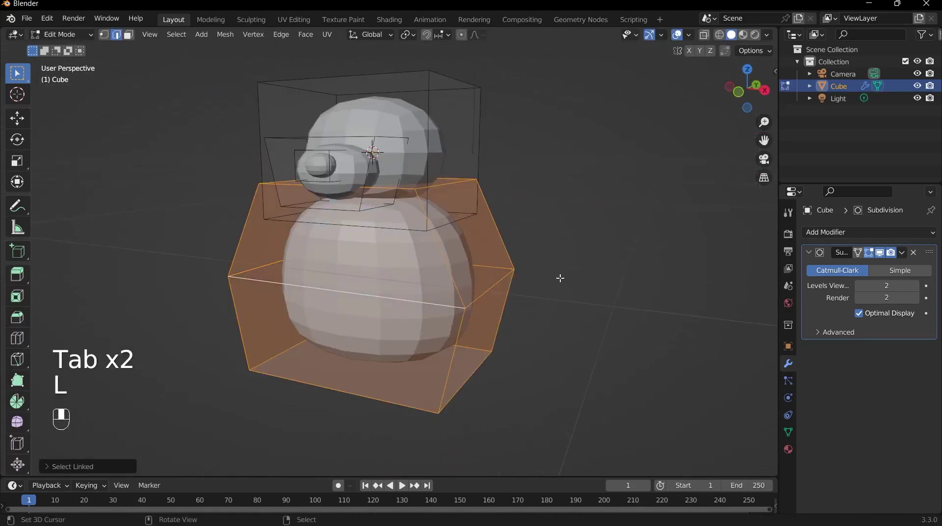
{"action": "key", "text": "s"}
{"action": "left_click", "coordinate": [544, 280]}
{"action": "key", "text": "grave"}
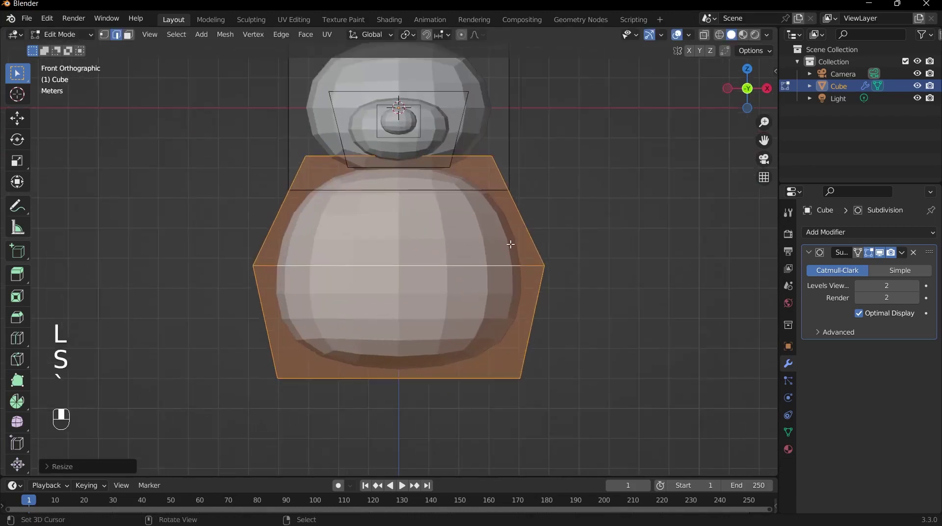
{"action": "middle_click_drag", "start_coordinate": [426, 111], "coordinate": [513, 181]}
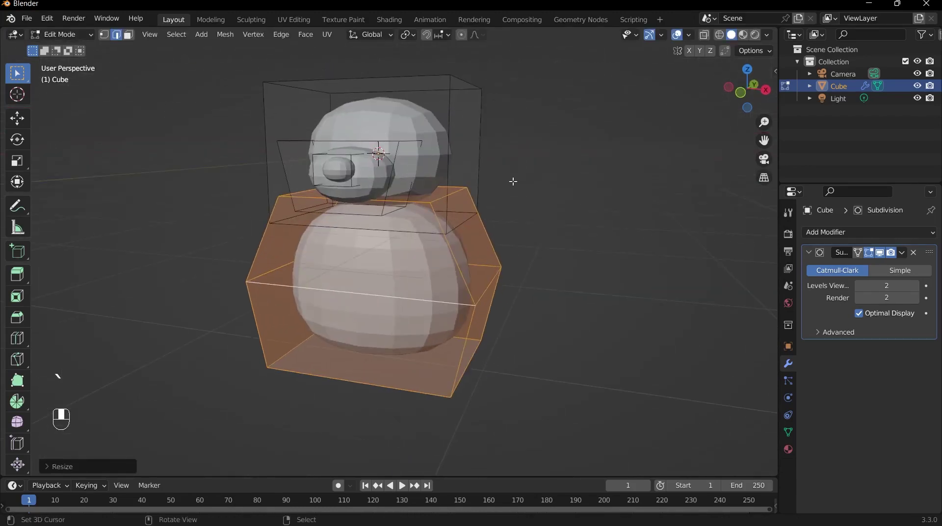
Shrink the body cage slightly more and raise it to sit directly under the head
{"action": "key", "text": "s"}
{"action": "left_click", "coordinate": [604, 205]}
{"action": "key", "text": "grave"}
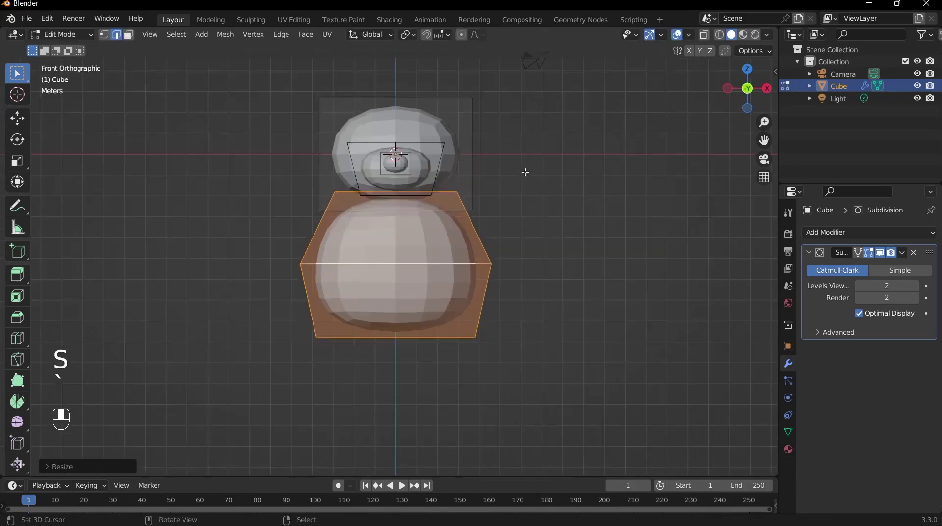
{"action": "key", "text": "g"}
{"action": "left_click", "coordinate": [530, 177]}
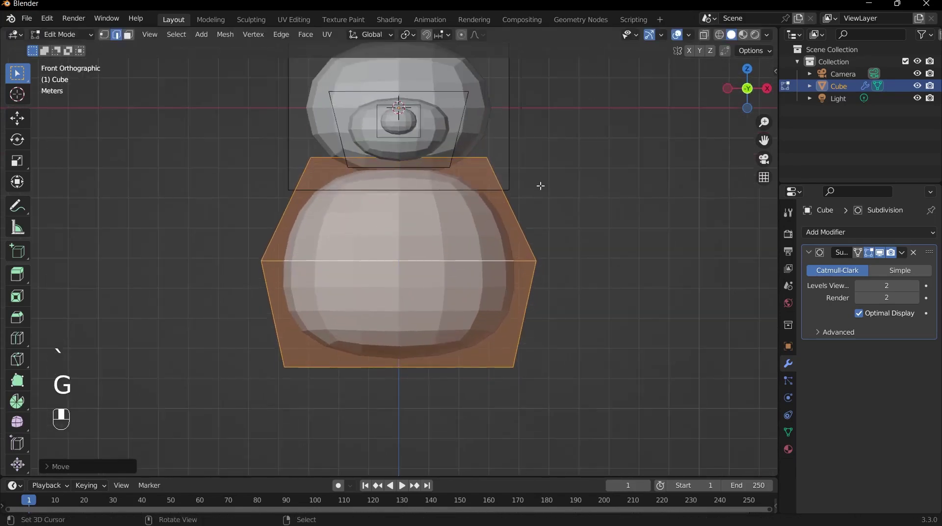
Examine the proportions of the head and body in Object Mode, at an angle and from the front
{"action": "key", "text": "Tab"}
{"action": "middle_click_drag", "start_coordinate": [552, 194], "coordinate": [498, 230]}
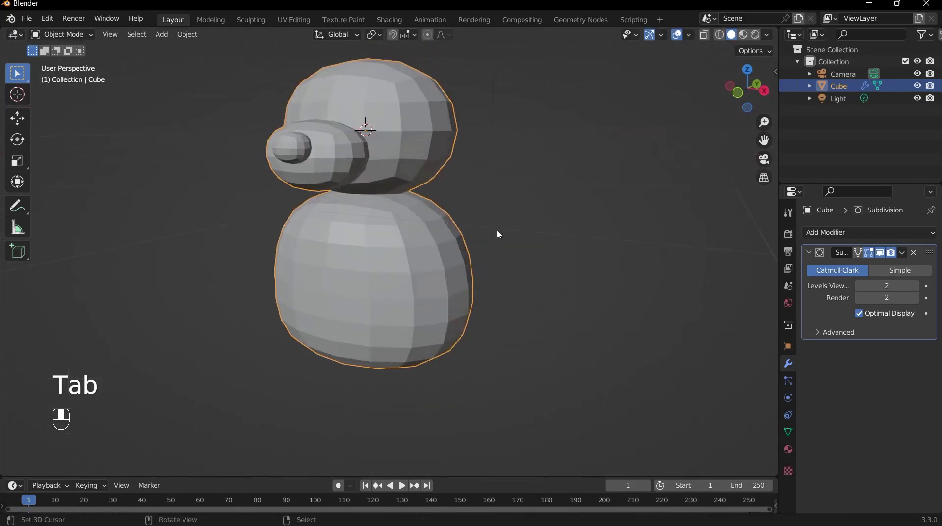
{"action": "key", "text": "grave"}
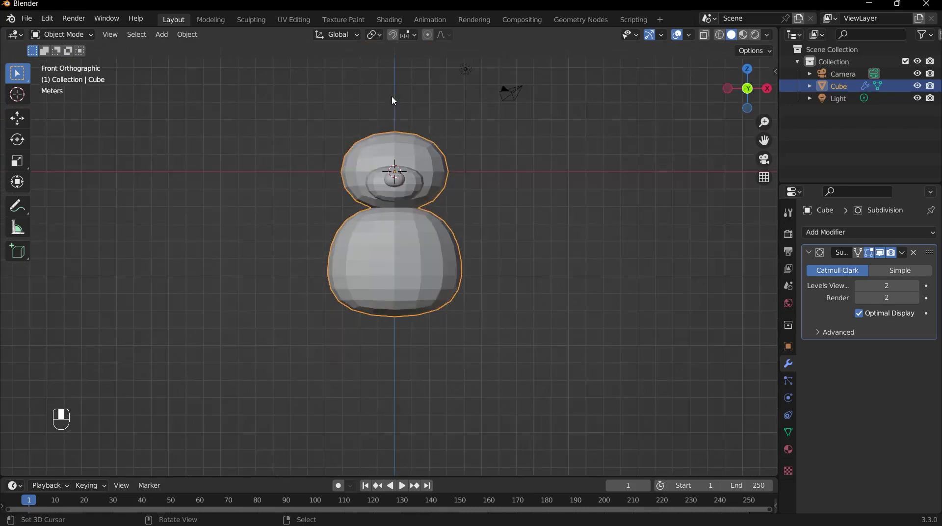
{"action": "mouse_move", "coordinate": [484, 216]}
{"action": "middle_mouse_down"}
{"action": "mouse_move", "coordinate": [475, 241]}
{"action": "mouse_move", "coordinate": [332, 268]}
{"action": "mouse_move", "coordinate": [417, 276]}
{"action": "mouse_move", "coordinate": [491, 211]}
{"action": "middle_mouse_up"}
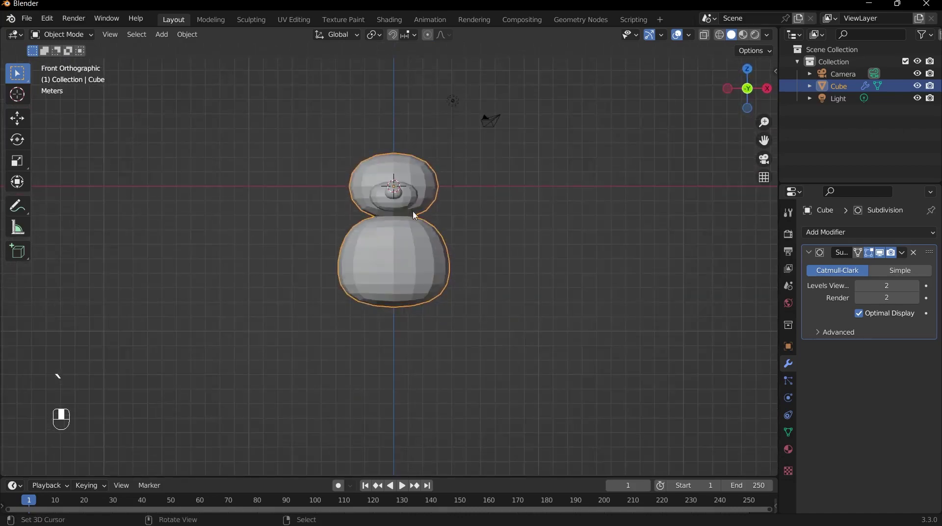
{"action": "scroll", "coordinate": [509, 204], "scroll_direction": "up", "scroll_amount": 4}
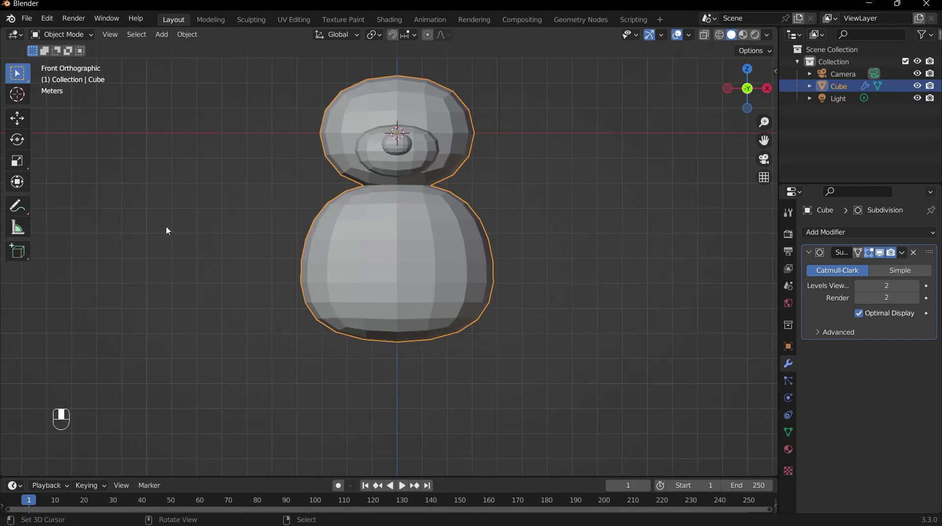
{"action": "scroll", "coordinate": [337, 300], "scroll_direction": "down", "scroll_amount": 3}
{"action": "scroll", "coordinate": [447, 299], "scroll_direction": "up", "scroll_amount": 2}
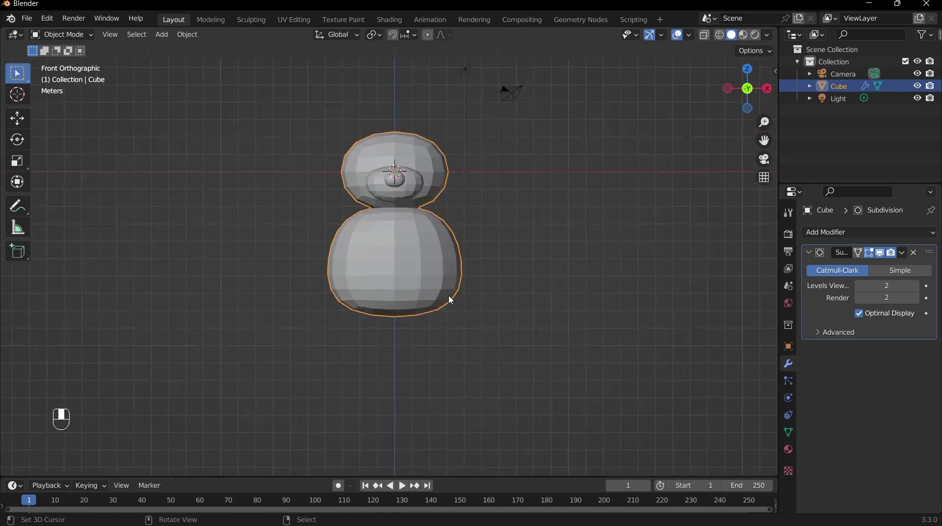
{"action": "scroll", "coordinate": [465, 189], "scroll_direction": "down", "scroll_amount": 1}
Add a cube to the mesh and place it at the body's +X side at shoulder height for an arm
{"action": "key", "text": "Tab"}
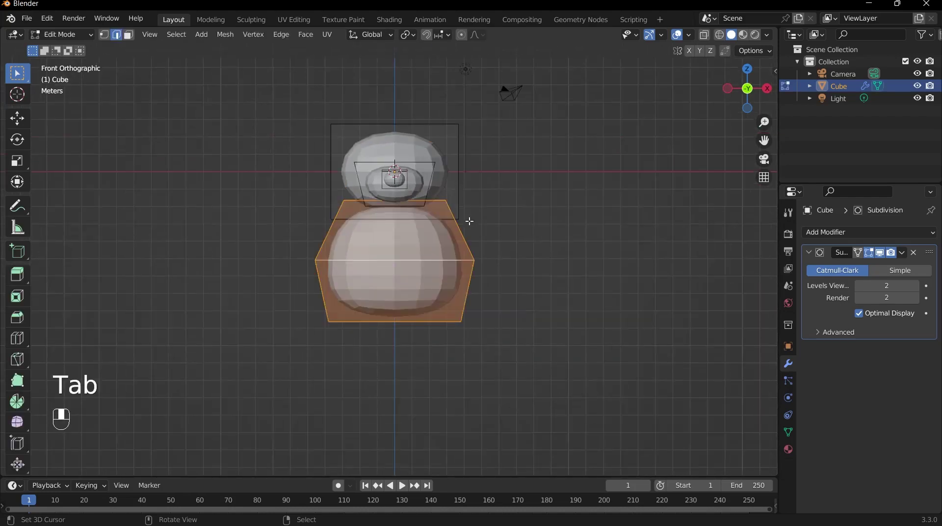
{"action": "key", "text": "shift+a"}
{"action": "left_click", "coordinate": [478, 207]}
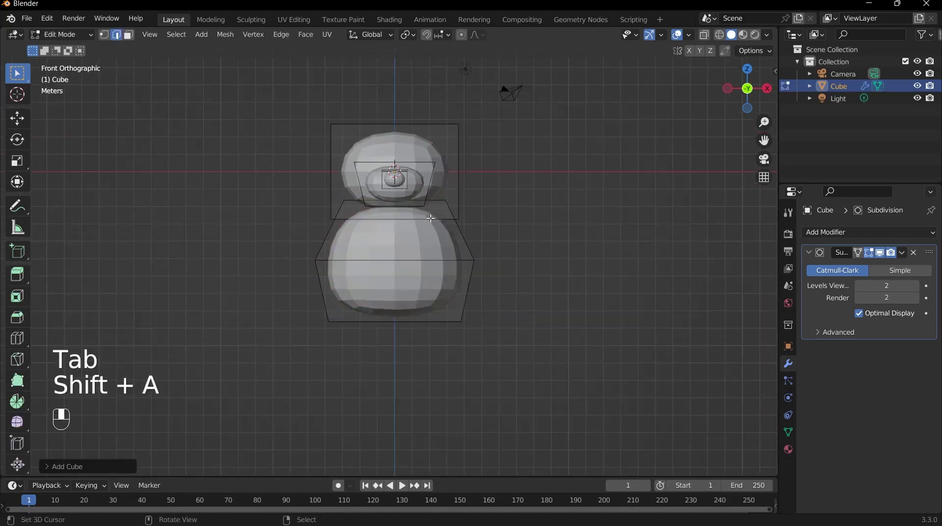
{"action": "key", "text": "g"}
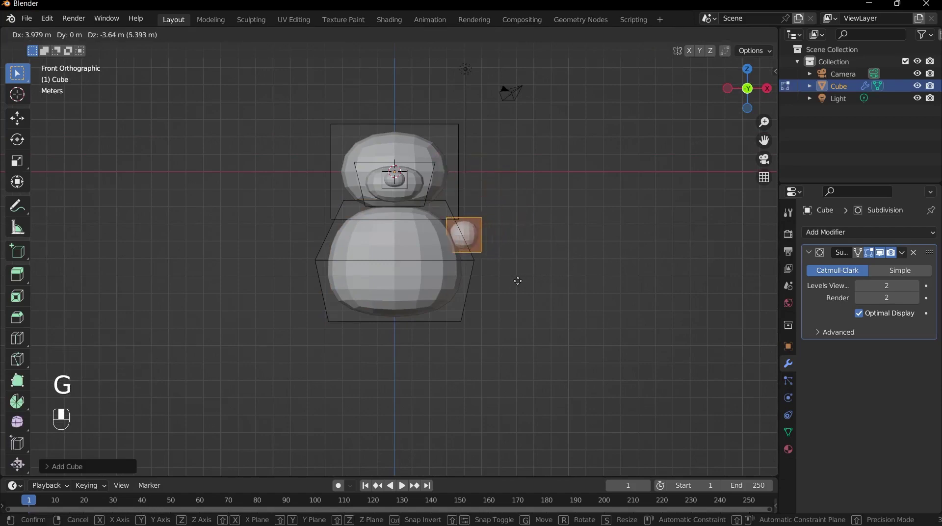
{"action": "left_click", "coordinate": [524, 277]}
Select the arm cube's outer face and move it about 2.2 m outward along X
{"action": "key", "text": "grave"}
{"action": "left_click", "coordinate": [528, 218]}
{"action": "middle_click_drag", "start_coordinate": [519, 320], "coordinate": [238, 153], "text": "shift"}
{"action": "scroll", "coordinate": [420, 269], "scroll_direction": "up", "scroll_amount": 2}
{"action": "key", "text": "3"}
{"action": "right_click", "coordinate": [385, 216]}
{"action": "key", "text": "grave"}
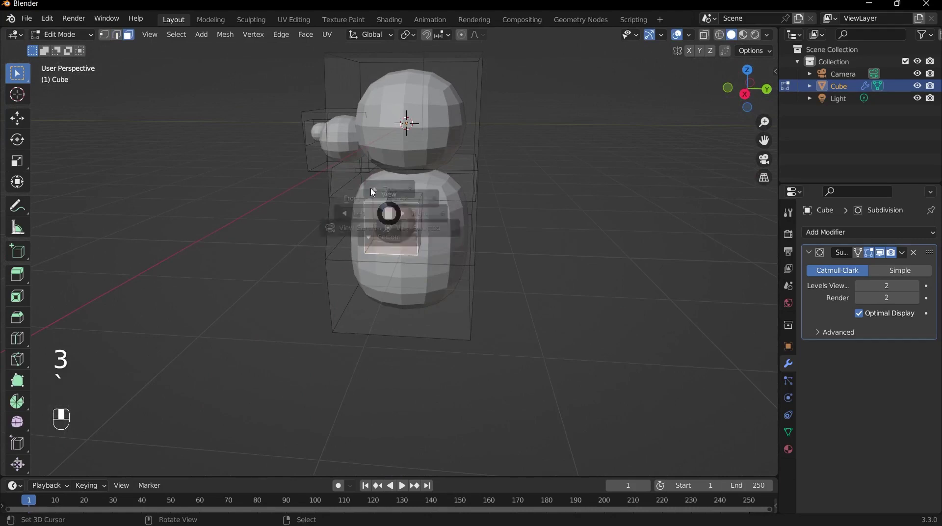
{"action": "left_click", "coordinate": [369, 191]}
{"action": "key", "text": "g"}
{"action": "middle_click", "coordinate": [494, 217]}
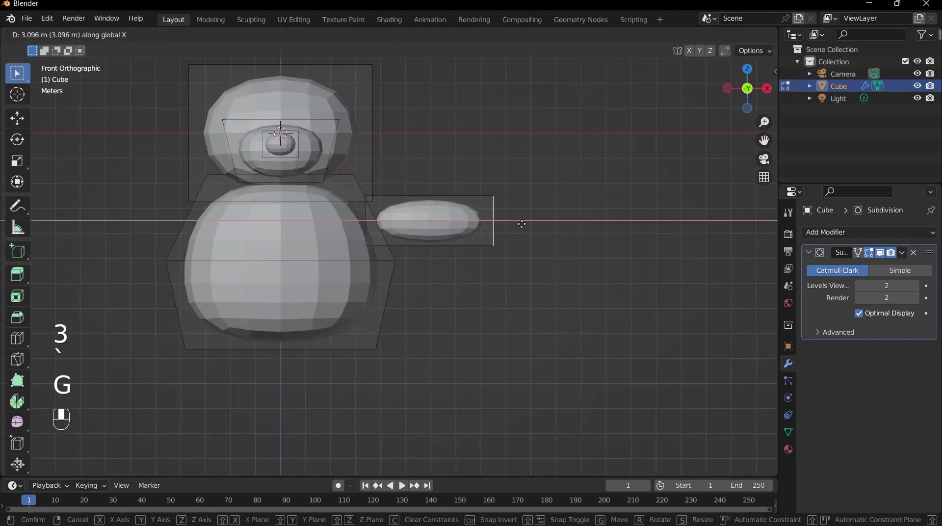
{"action": "left_click", "coordinate": [500, 230]}
Extrude the arm's end face outward about 4.3 m and enlarge it to about 2.2 times
{"action": "key", "text": "e"}
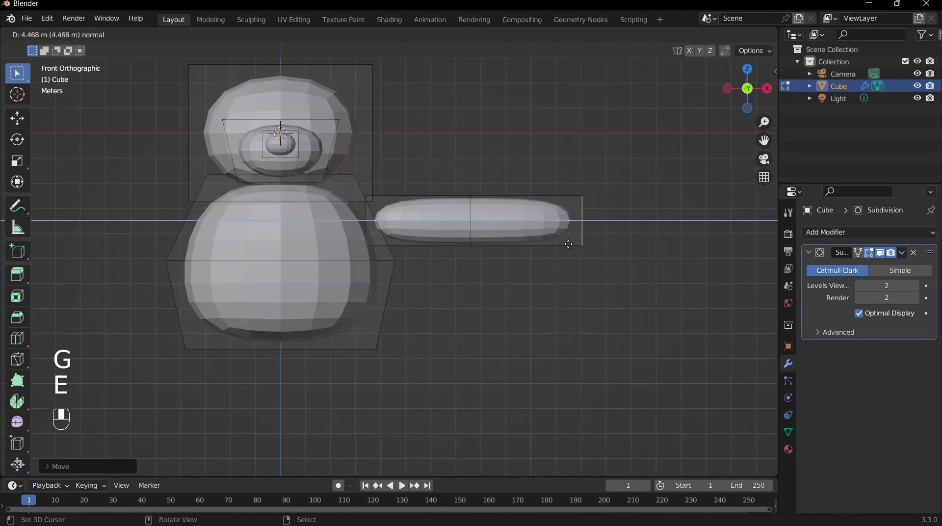
{"action": "left_click", "coordinate": [576, 243]}
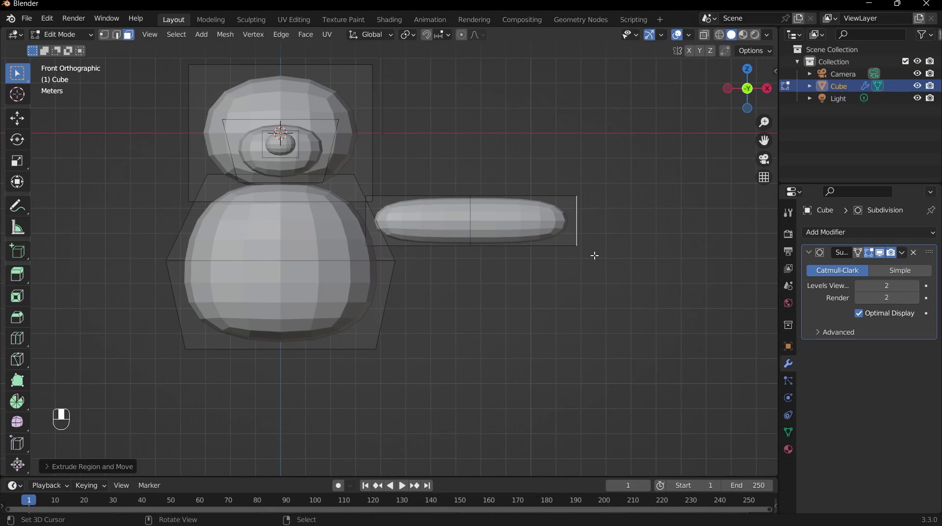
{"action": "key", "text": "s"}
{"action": "left_click", "coordinate": [622, 295]}
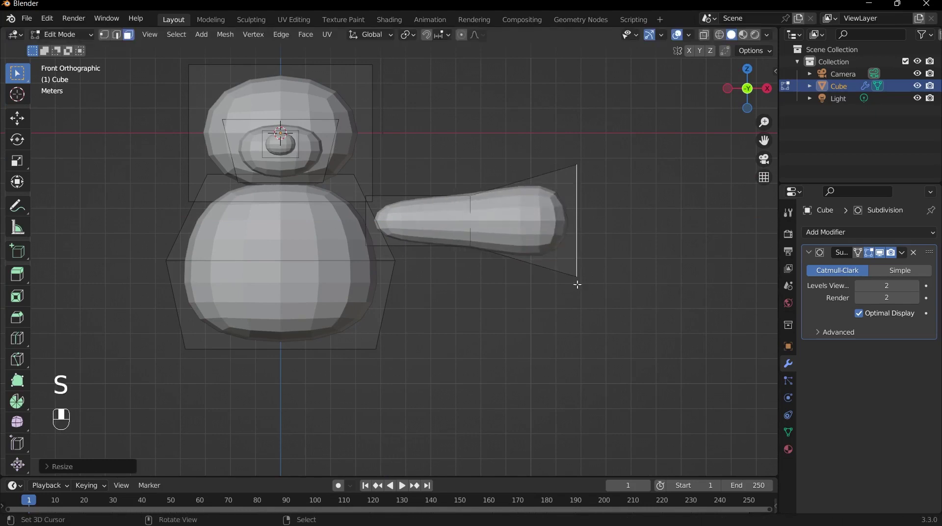
Scale the arm's middle edge loop up to about 1.48 times to even out the taper
{"action": "left_click", "coordinate": [473, 233], "text": "alt"}
{"action": "key", "text": "2"}
{"action": "left_click", "coordinate": [470, 223], "text": "alt"}
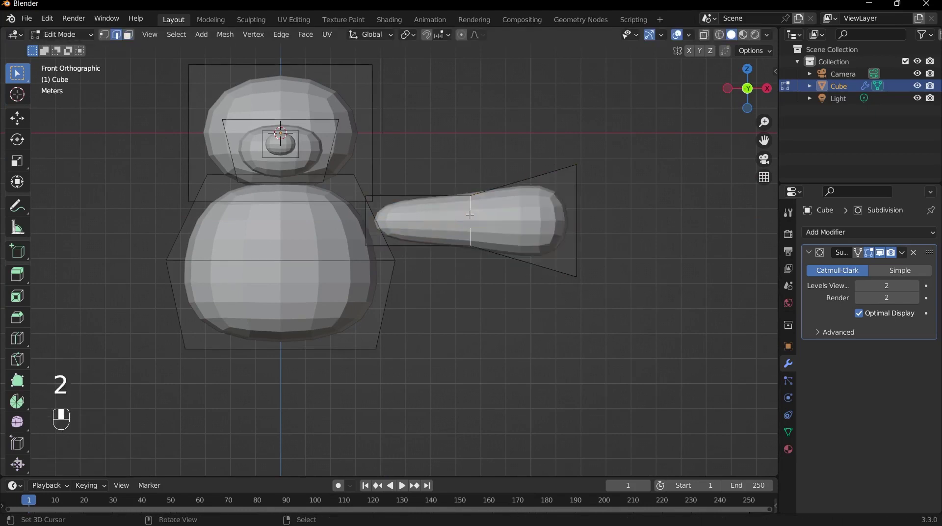
{"action": "key", "text": "s"}
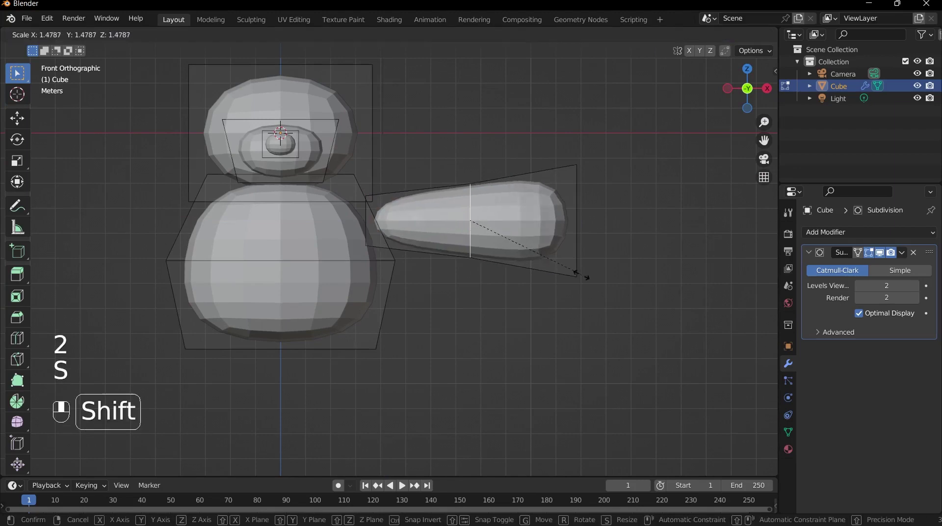
{"action": "left_click", "coordinate": [581, 273], "text": "shift"}
{"action": "key", "text": "Tab"}
{"action": "middle_click_drag", "start_coordinate": [479, 250], "coordinate": [369, 229]}
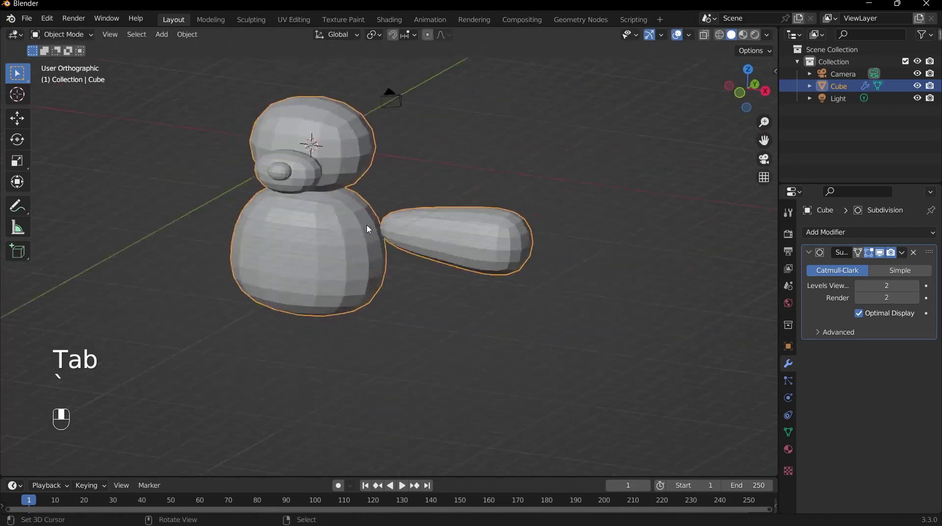
Select the whole arm and move it inward so its narrow end meets the body
{"action": "key", "text": "Tab"}
{"action": "key", "text": "l"}
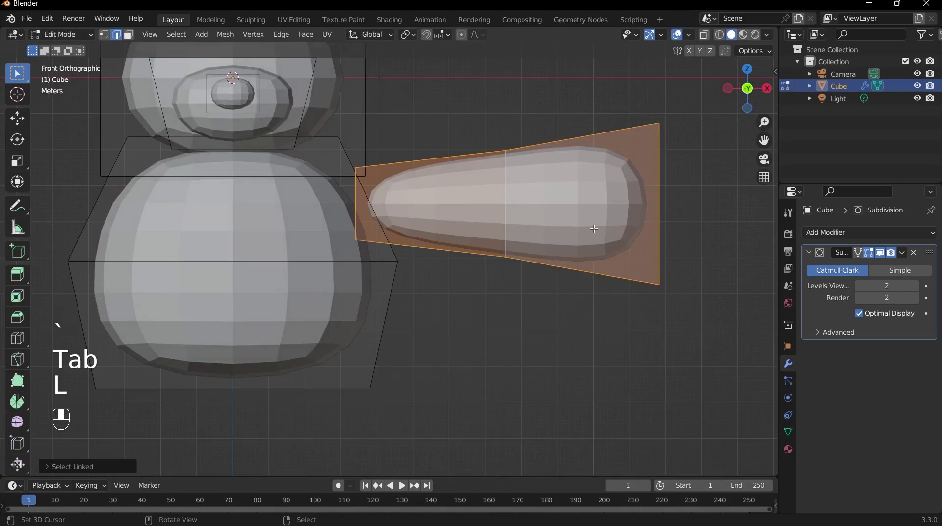
{"action": "key", "text": "g"}
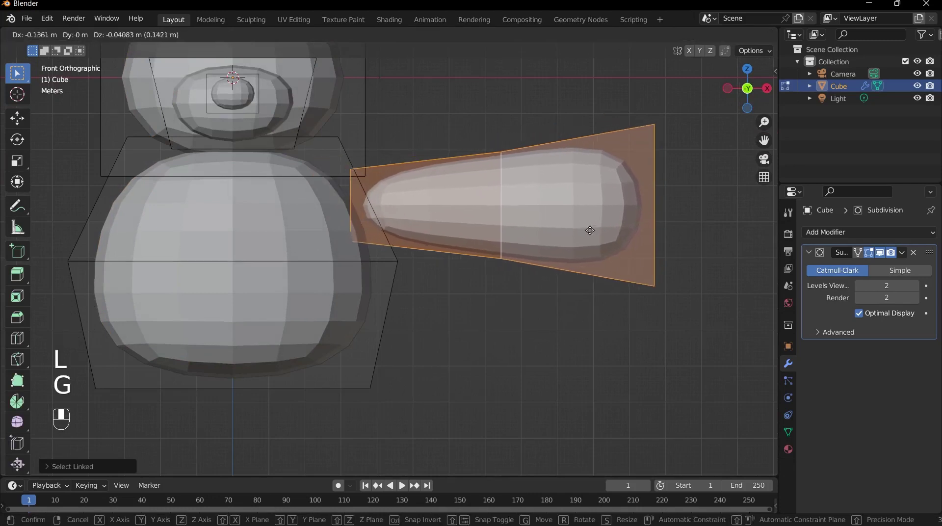
{"action": "left_click", "coordinate": [561, 228], "text": "shift"}
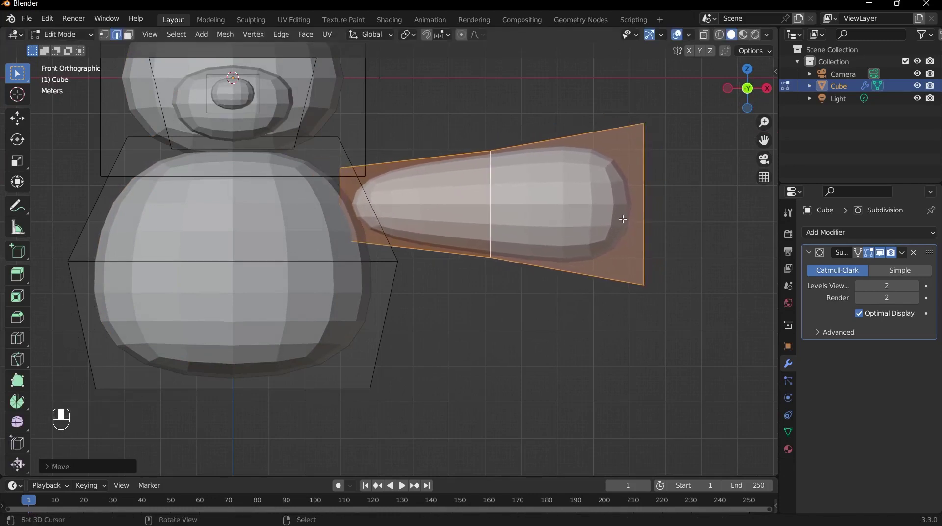
Rotate the arm about 38 degrees downward in front view and reposition its narrow end at the shoulder
{"action": "key", "text": "r"}
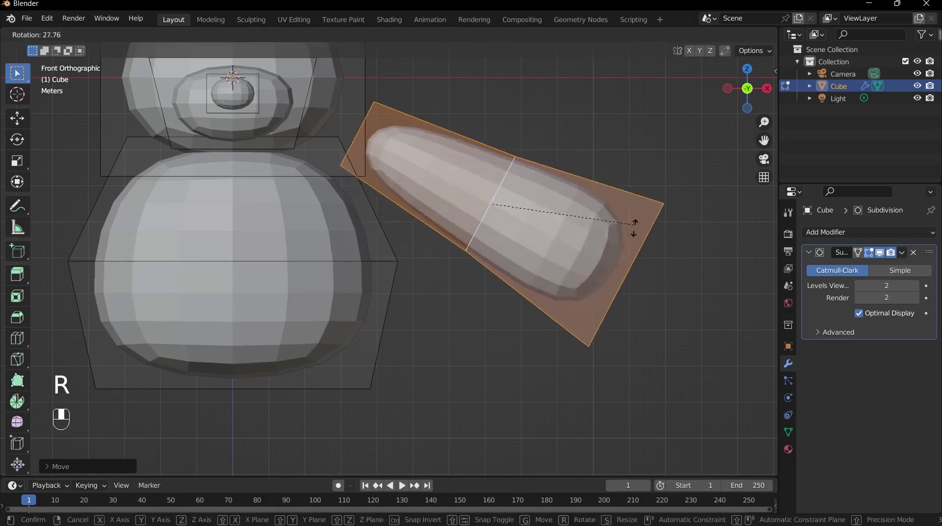
{"action": "left_click", "coordinate": [633, 252]}
{"action": "key", "text": "g"}
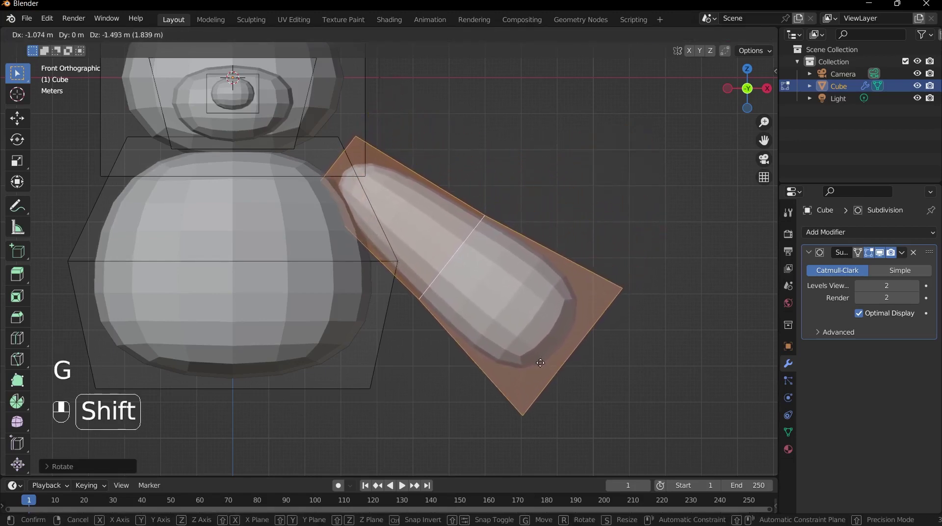
{"action": "left_click", "coordinate": [516, 390]}
Rotate the arm back up by a few degrees and adjust its position against the shoulder
{"action": "key", "text": "r"}
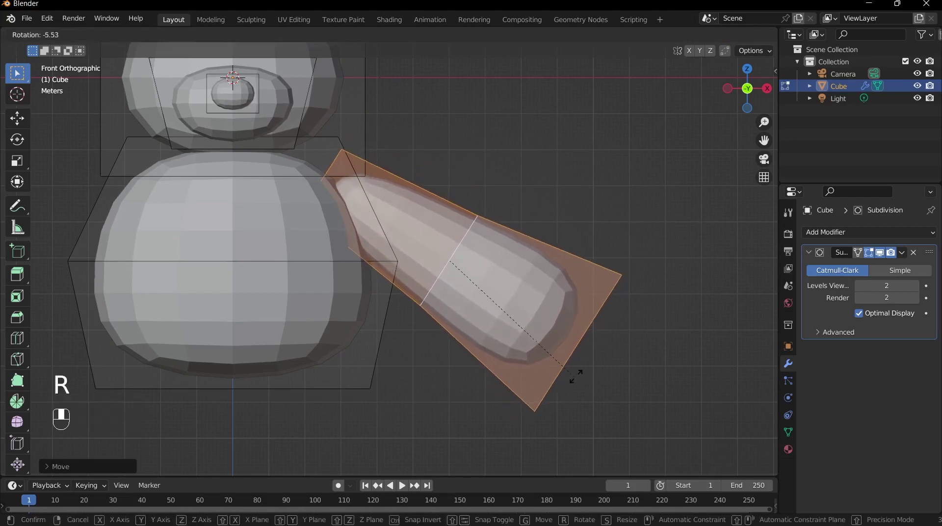
{"action": "key", "text": "g"}
{"action": "left_click", "coordinate": [591, 360]}
From the top view, move the arm's middle edge loop about 0.8 m toward the back to bend the arm
{"action": "key", "text": "Tab"}
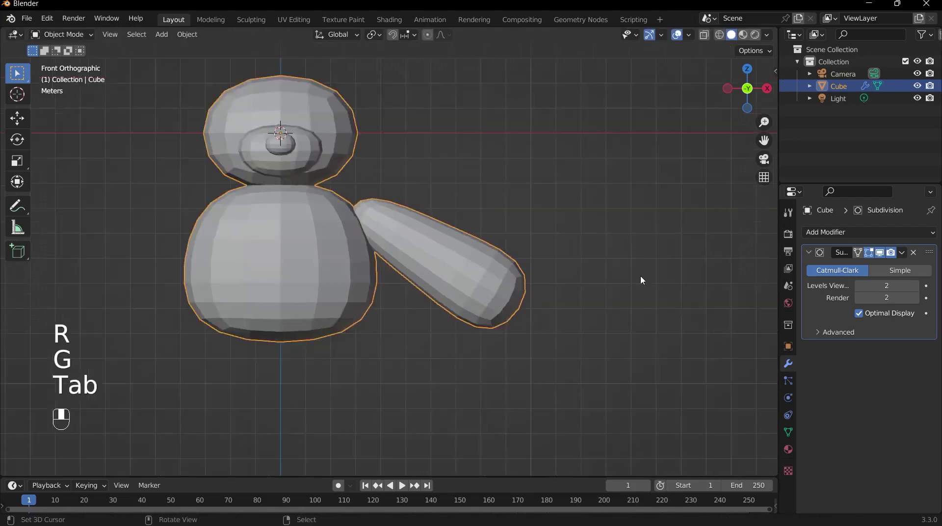
{"action": "middle_click_drag", "start_coordinate": [640, 275], "coordinate": [546, 381]}
{"action": "key", "text": "grave"}
{"action": "key", "text": "Tab"}
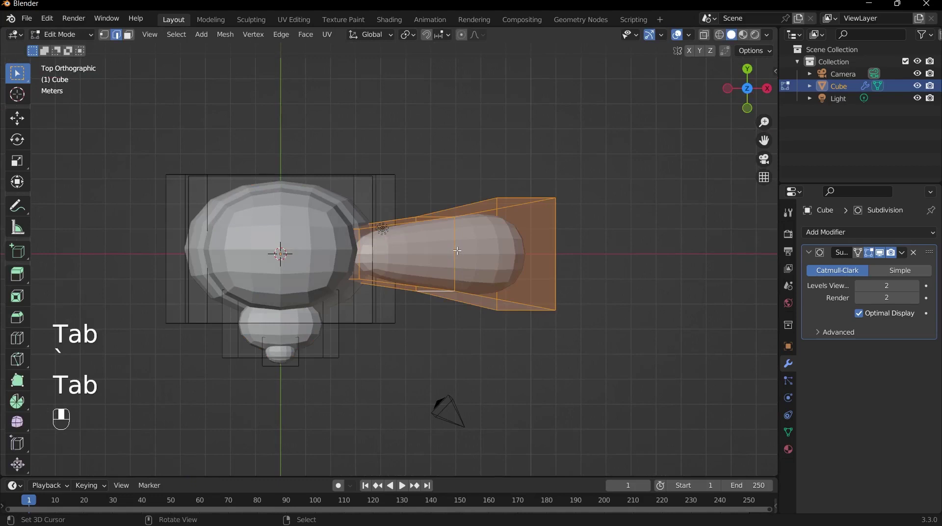
{"action": "left_click", "coordinate": [456, 250]}
{"action": "key", "text": "g"}
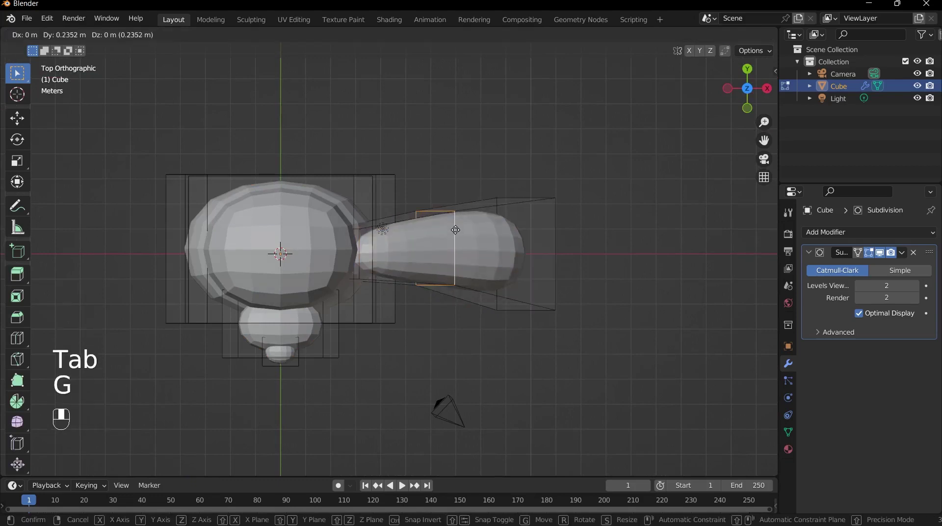
{"action": "left_click", "coordinate": [436, 173]}
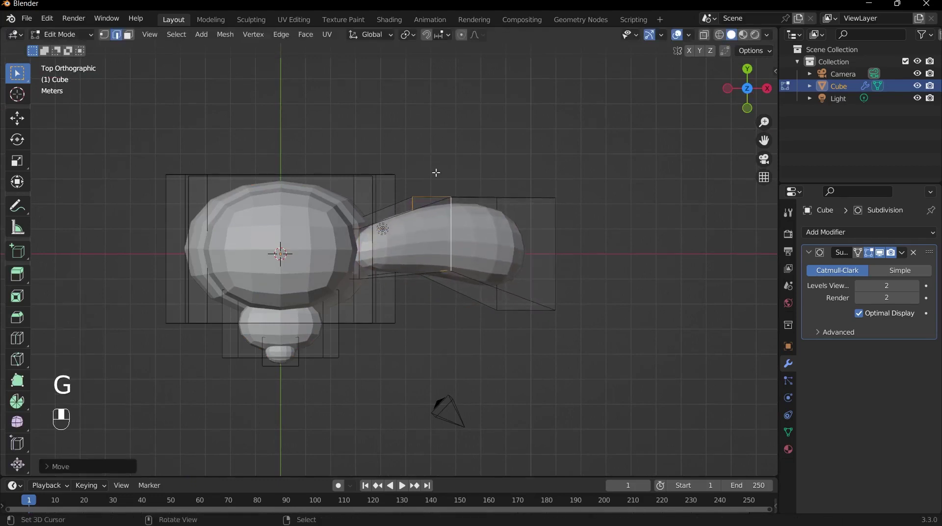
Scale the arm's wide end face to about 0.78 and move it slightly inward and toward the back in top view
{"action": "middle_click_drag", "start_coordinate": [587, 325], "coordinate": [423, 283]}
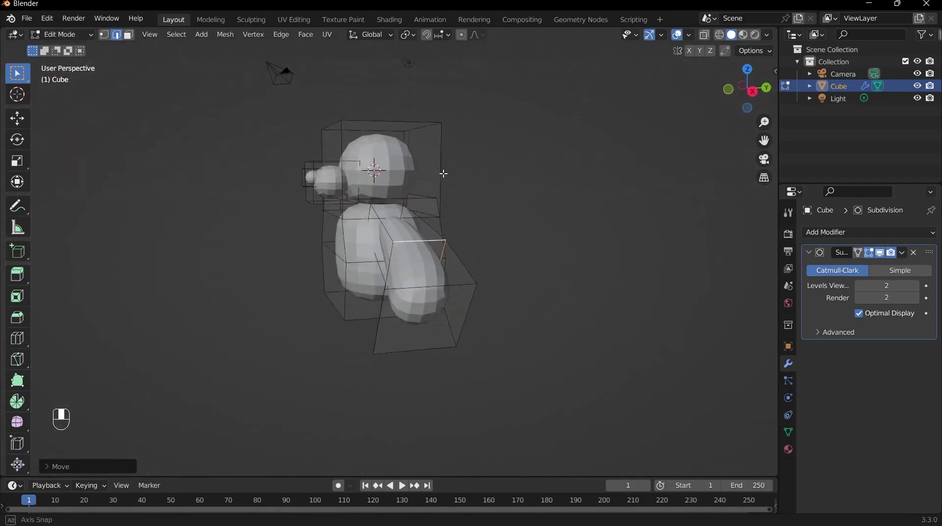
{"action": "key", "text": "3"}
{"action": "left_click", "coordinate": [421, 284]}
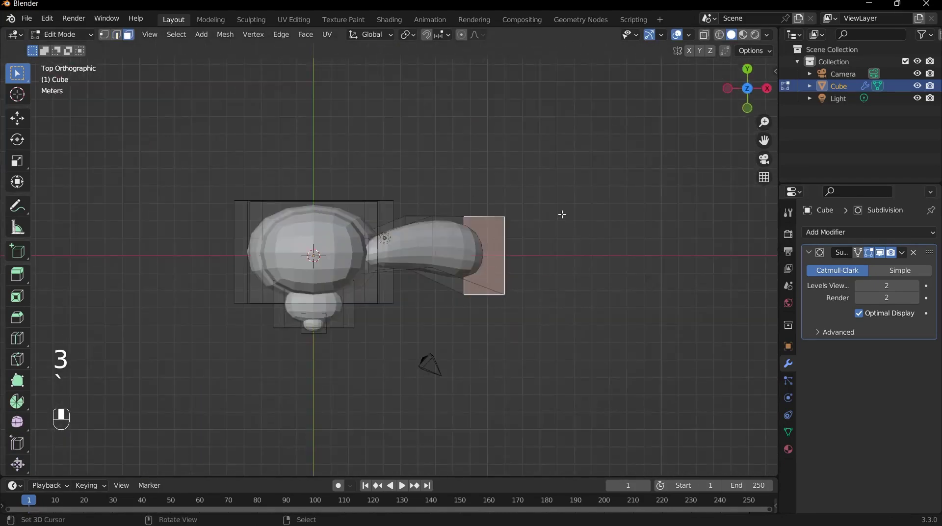
{"action": "scroll", "coordinate": [601, 285], "scroll_direction": "up", "scroll_amount": 3}
{"action": "key", "text": "s"}
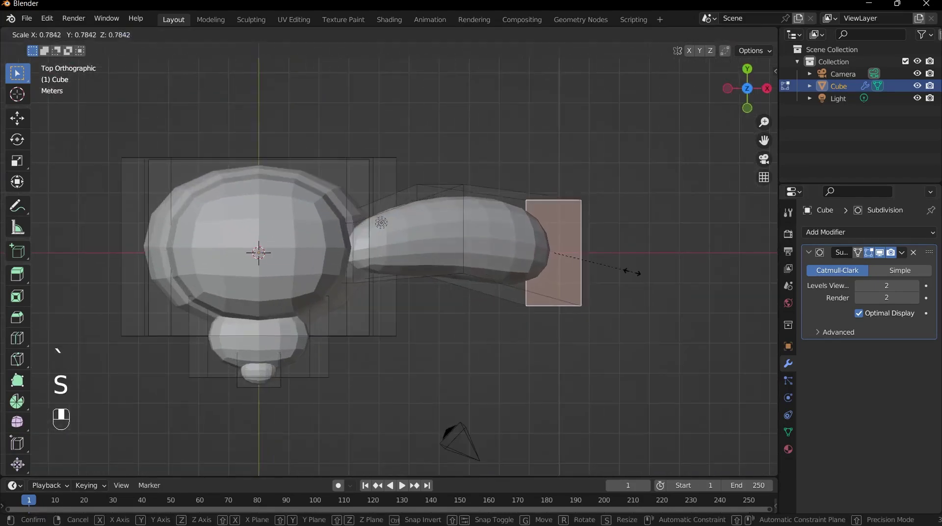
{"action": "left_click", "coordinate": [631, 272]}
{"action": "key", "text": "g"}
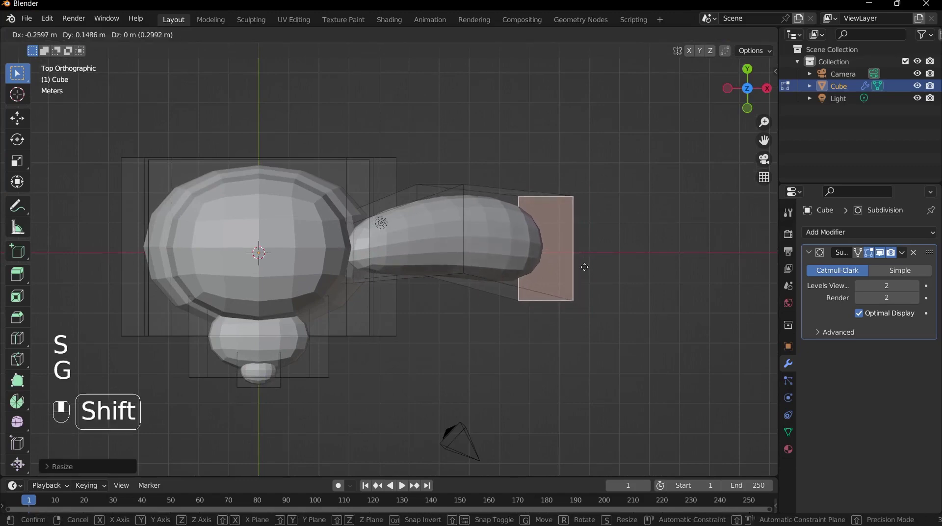
{"action": "left_click", "coordinate": [544, 271]}
In front view, move the faces of the arm's outer half about 1 m inward and slightly up to shorten the arm
{"action": "key", "text": "grave"}
{"action": "left_click", "coordinate": [439, 153]}
{"action": "key", "text": "Tab"}
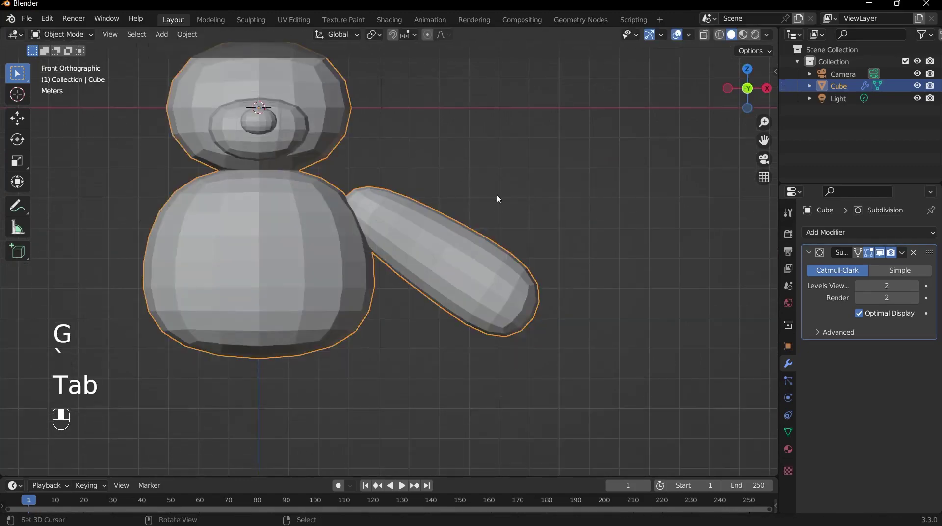
{"action": "key", "text": "Tab"}
{"action": "scroll", "coordinate": [530, 286], "scroll_direction": "up", "scroll_amount": 1}
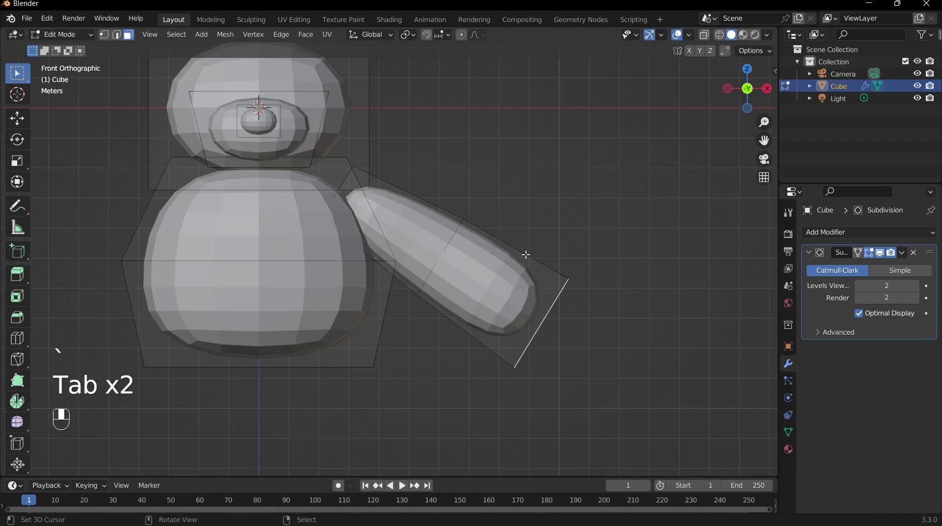
{"action": "left_click", "coordinate": [540, 265]}
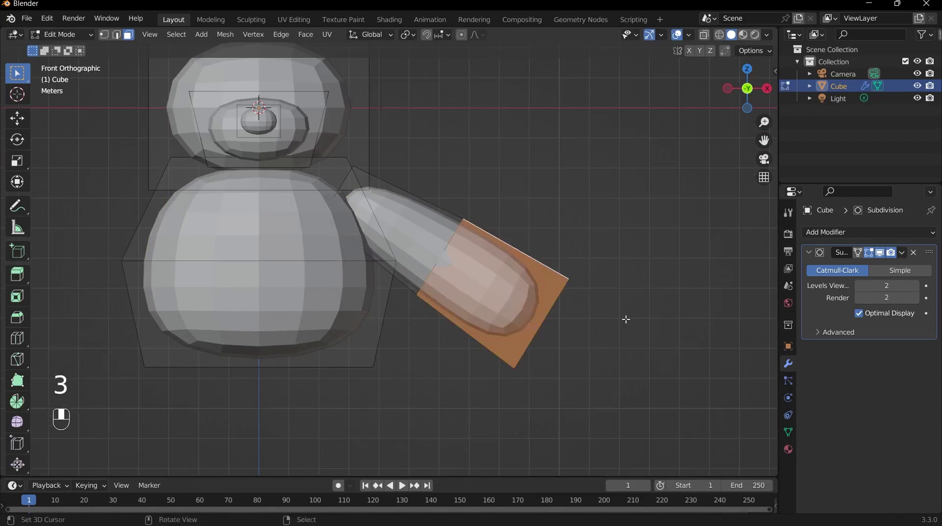
{"action": "key", "text": "g"}
{"action": "key", "text": "shift"}
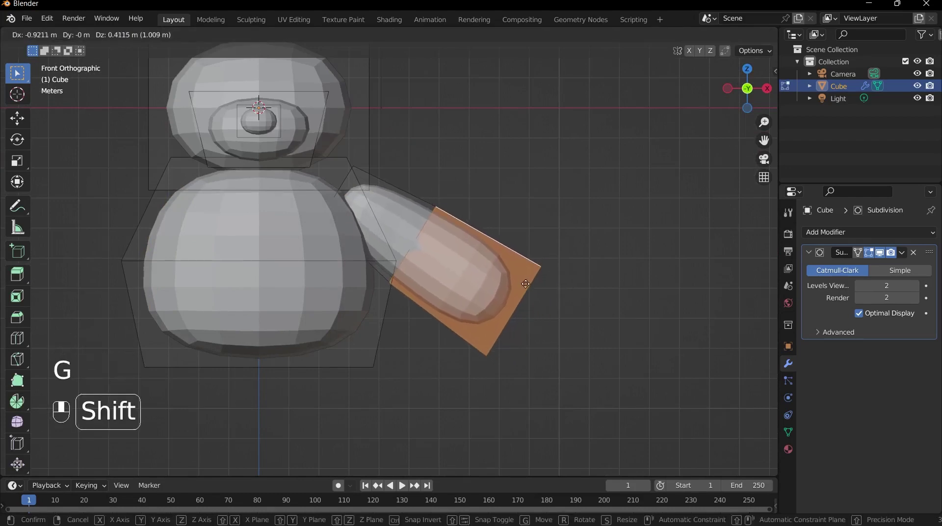
{"action": "left_click", "coordinate": [530, 290]}
Select the whole arm and raise it along the global Z axis
{"action": "key", "text": "Tab"}
{"action": "middle_click_drag", "start_coordinate": [534, 296], "coordinate": [485, 293]}
{"action": "key", "text": "Tab"}
{"action": "key", "text": "l"}
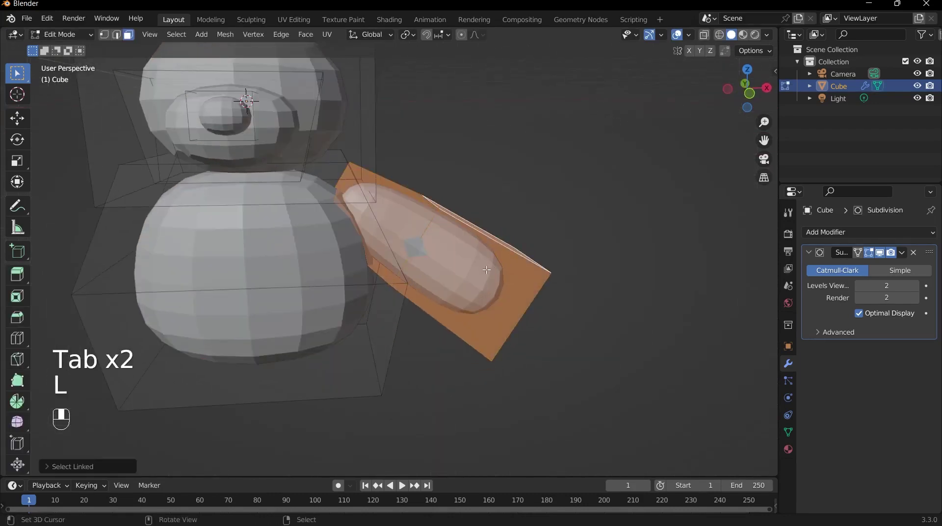
{"action": "key", "text": "g"}
{"action": "middle_click", "coordinate": [491, 221]}
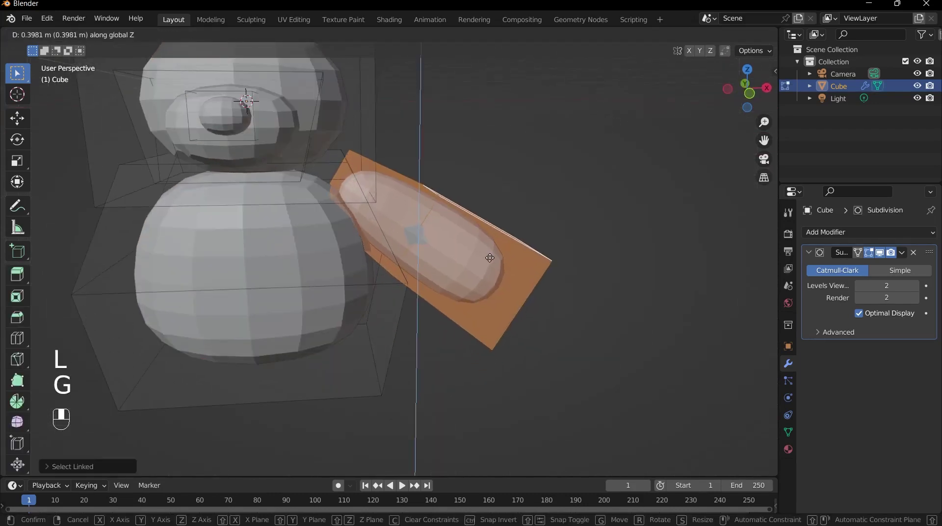
{"action": "left_click", "coordinate": [494, 153]}
In front view, rotate the arm up by a few degrees and move its narrow end back against the shoulder
{"action": "key", "text": "grave"}
{"action": "left_click", "coordinate": [560, 177]}
{"action": "key", "text": "grave"}
{"action": "left_click", "coordinate": [473, 143]}
{"action": "scroll", "coordinate": [468, 188], "scroll_direction": "up", "scroll_amount": 2}
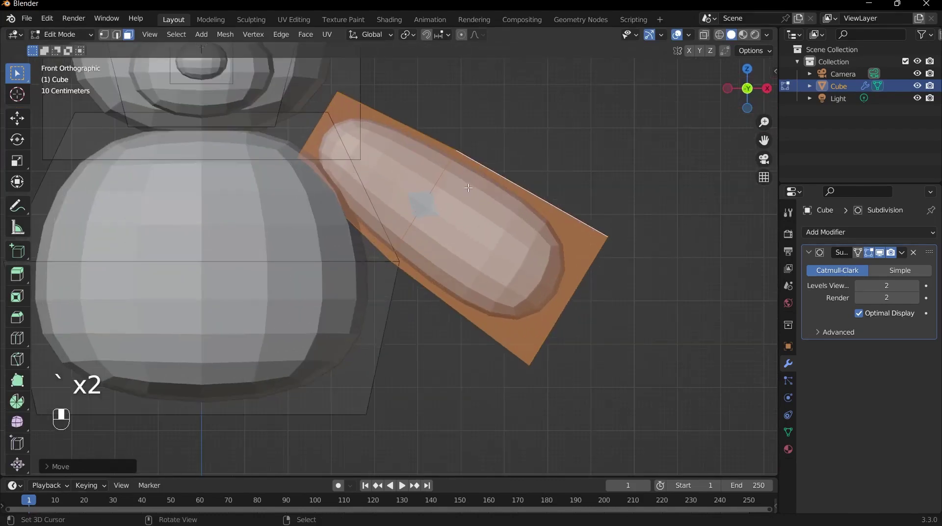
{"action": "key", "text": "r"}
{"action": "left_click", "coordinate": [529, 163]}
{"action": "key", "text": "g"}
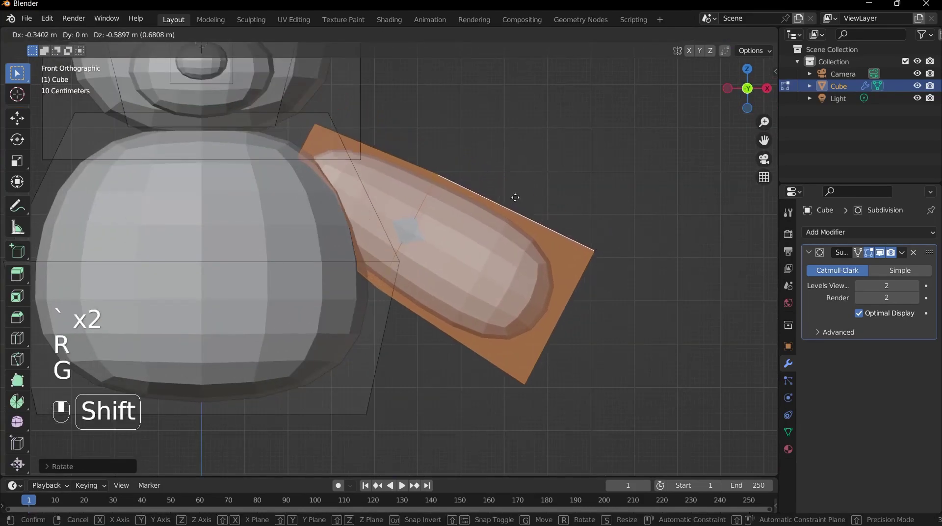
{"action": "left_click", "coordinate": [498, 163]}
Select the underside face of the arm's outer half and move it up about 0.7 m in front view
{"action": "middle_click_drag", "start_coordinate": [498, 160], "coordinate": [400, 329]}
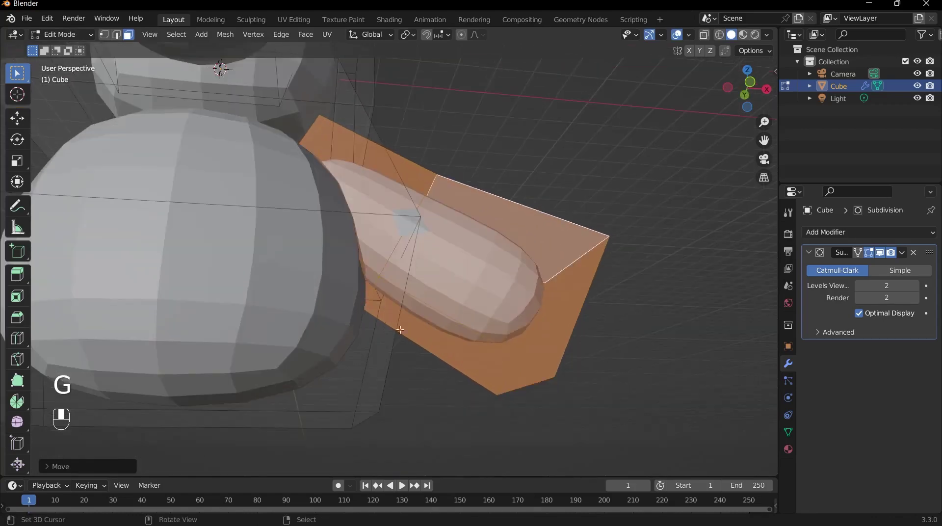
{"action": "right_click", "coordinate": [400, 329]}
{"action": "key", "text": "3"}
{"action": "right_click", "coordinate": [427, 325]}
{"action": "key", "text": "grave"}
{"action": "left_click", "coordinate": [400, 243]}
{"action": "key", "text": "g"}
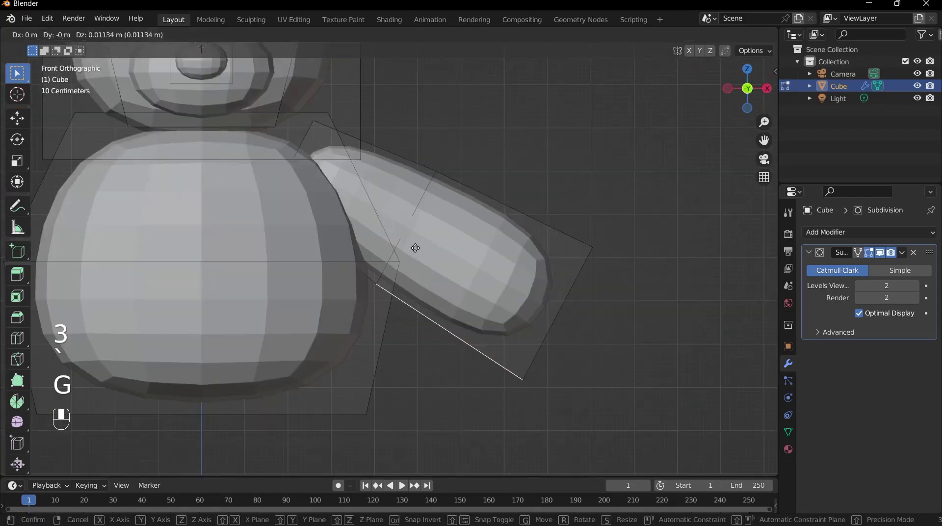
{"action": "key", "text": "shift"}
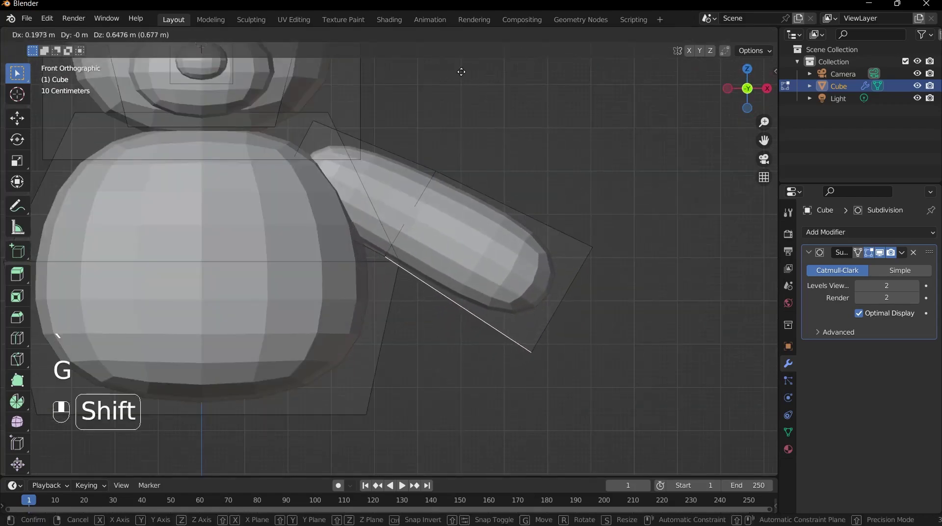
{"action": "left_click", "coordinate": [531, 213]}
Examine the arm's shape and its fit to the body from the side and front
{"action": "key", "text": "Tab"}
{"action": "middle_click_drag", "start_coordinate": [531, 213], "coordinate": [362, 311]}
{"action": "key", "text": "grave"}
{"action": "left_click", "coordinate": [479, 292]}
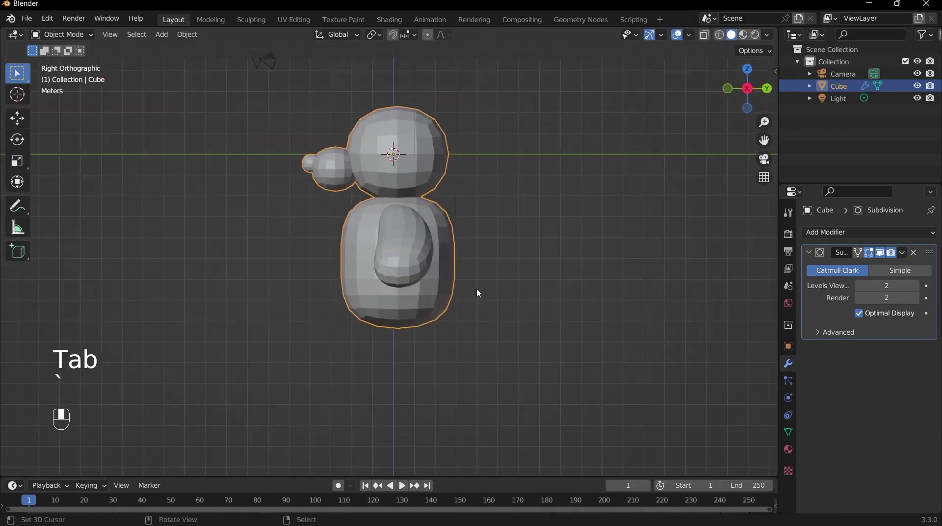
{"action": "middle_click_drag", "start_coordinate": [437, 296], "coordinate": [361, 160]}
{"action": "key", "text": "grave"}
{"action": "left_click", "coordinate": [362, 280]}
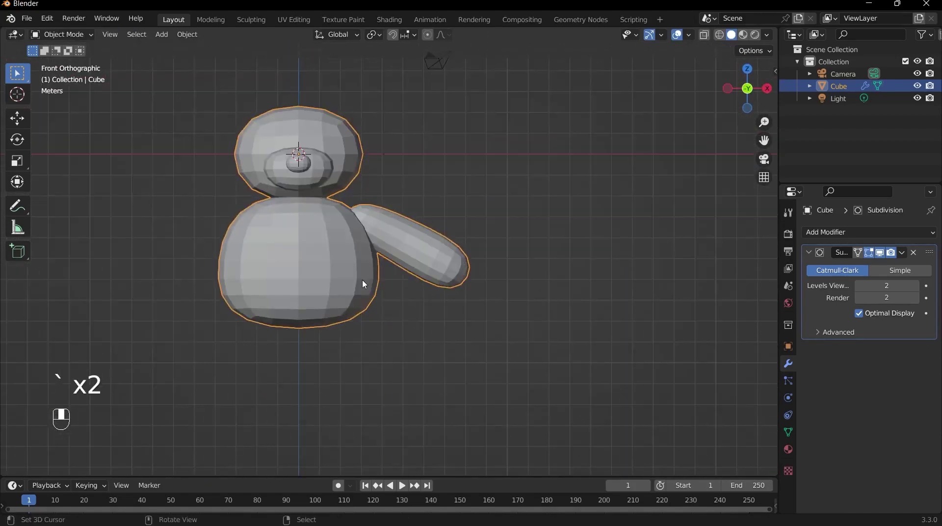
{"action": "key", "text": "grave"}
{"action": "left_click", "coordinate": [378, 289]}
Duplicate the whole arm and place the copy about 5.6 m straight below it as a leg
{"action": "key", "text": "Tab"}
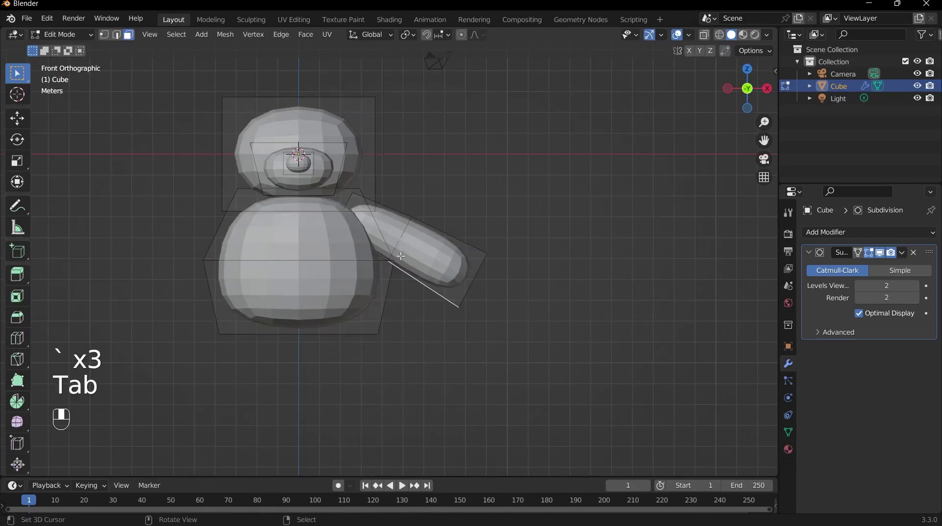
{"action": "key", "text": "l"}
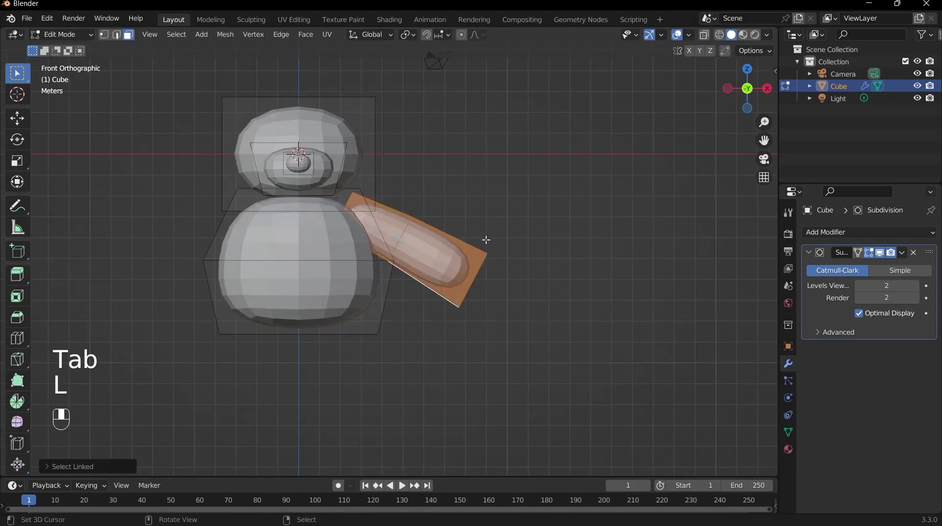
{"action": "key", "text": "shift+d"}
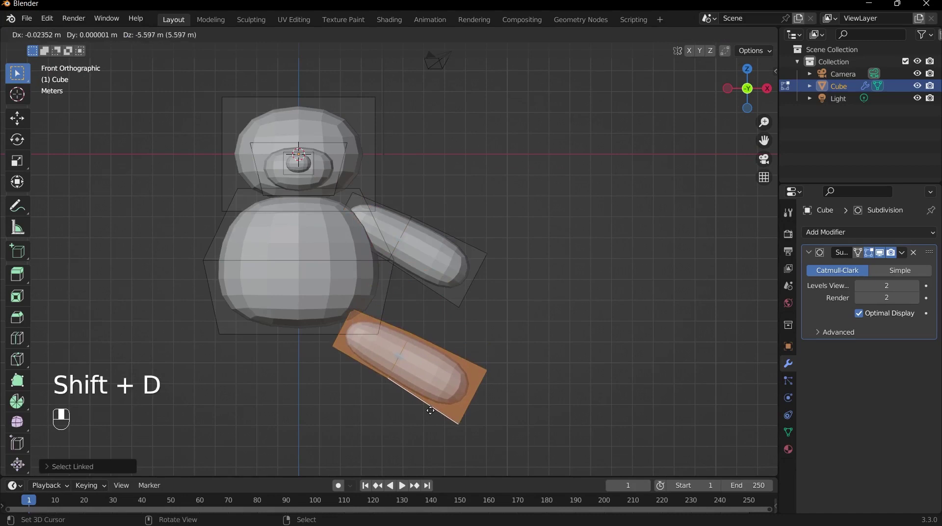
{"action": "left_click", "coordinate": [430, 410]}
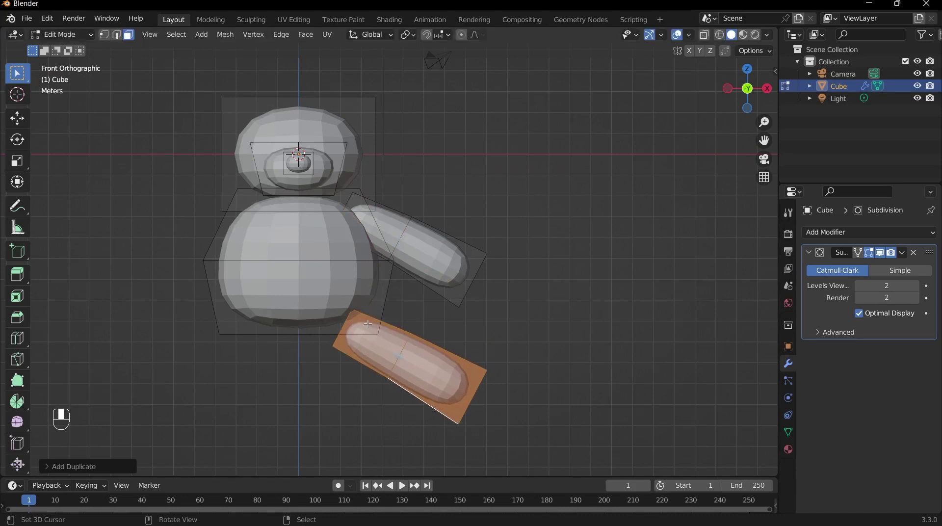
Rotate the leg copy 90 degrees in the right side view
{"action": "key", "text": "KP_3"}
{"action": "type", "text": "r"}
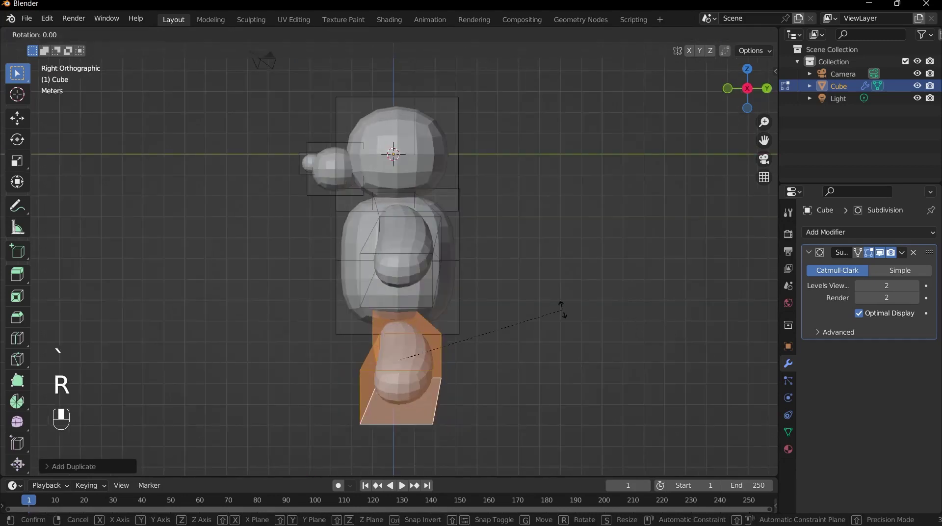
{"action": "type", "text": "90"}
{"action": "left_click", "coordinate": [562, 309]}
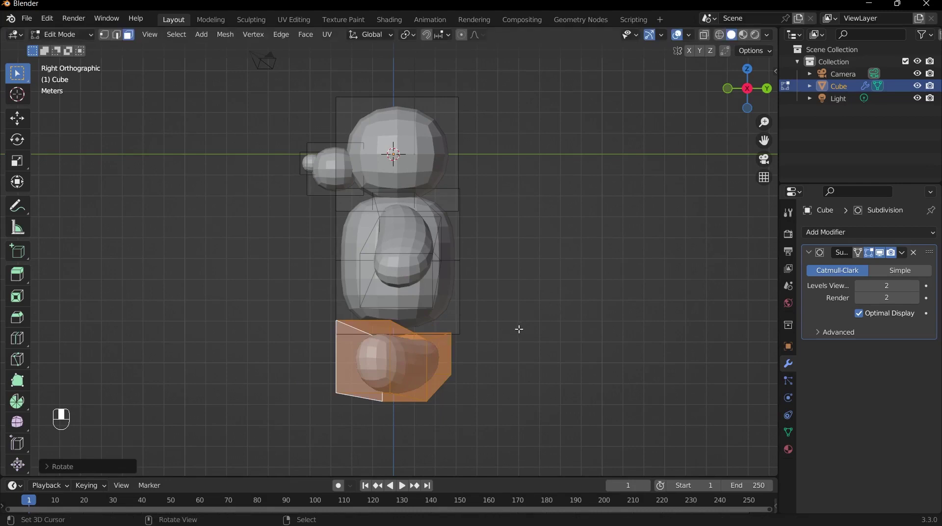
Move the leg forward in top view, then raise it about 1.5 m toward the body's underside in front view
{"action": "key", "text": "KP_7"}
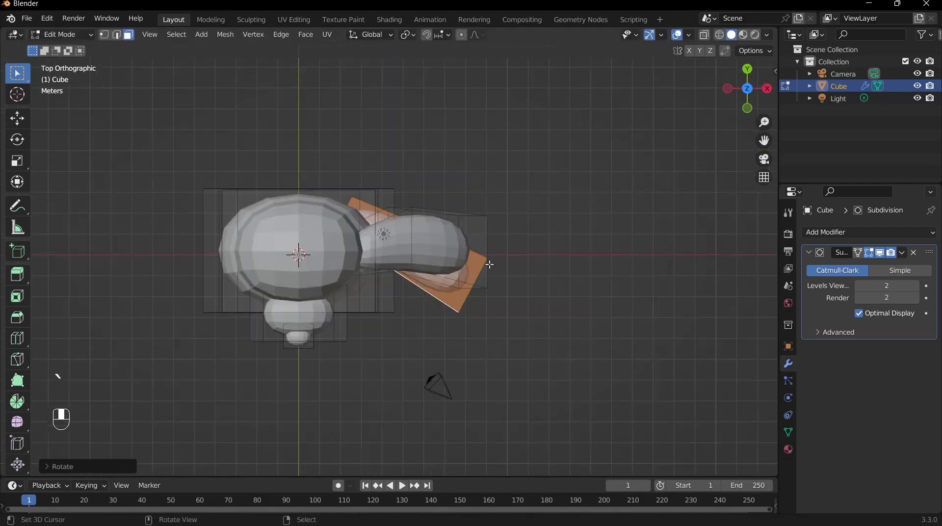
{"action": "key", "text": "g"}
{"action": "left_click", "coordinate": [469, 289]}
{"action": "key", "text": "grave"}
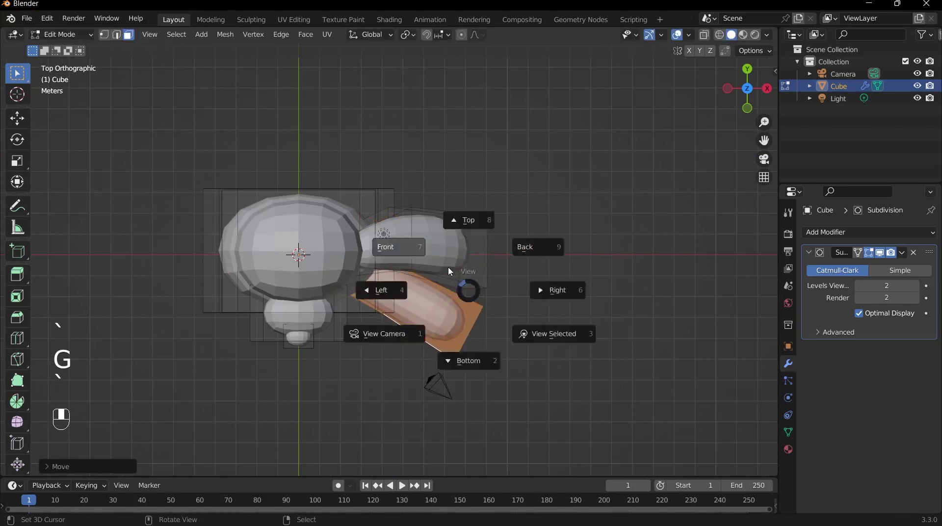
{"action": "left_click", "coordinate": [421, 249]}
{"action": "scroll", "coordinate": [418, 349], "scroll_direction": "up", "scroll_amount": 1}
{"action": "key", "text": "g"}
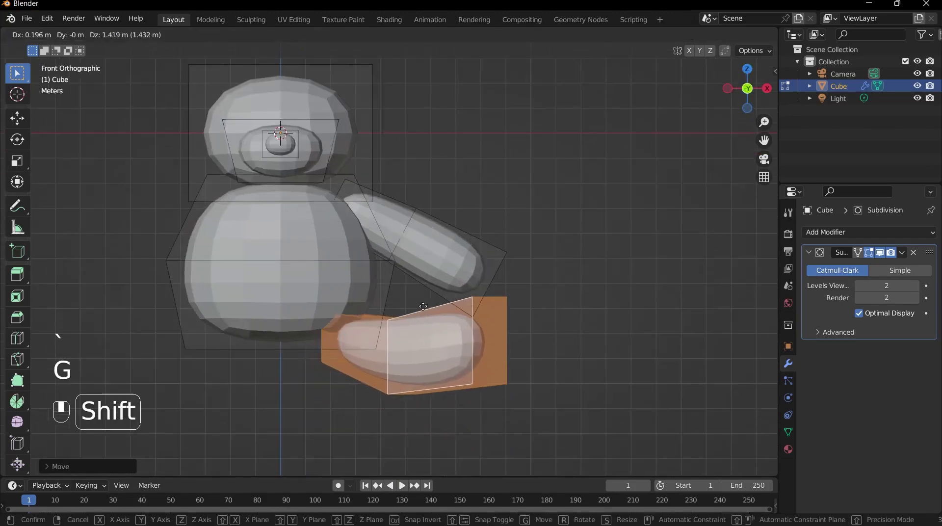
{"action": "left_click", "coordinate": [423, 277]}
In top view, rotate the leg about 20 degrees to point its wide end further forward, and move it toward the body's front
{"action": "key", "text": "grave"}
{"action": "left_click", "coordinate": [491, 282]}
{"action": "key", "text": "grave"}
{"action": "left_click", "coordinate": [421, 213]}
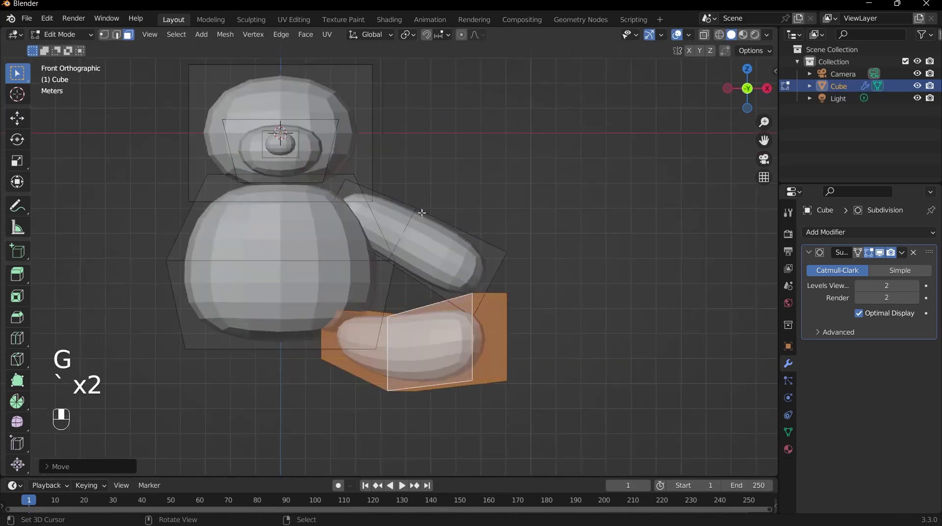
{"action": "key", "text": "grave"}
{"action": "left_click", "coordinate": [452, 142]}
{"action": "key", "text": "r"}
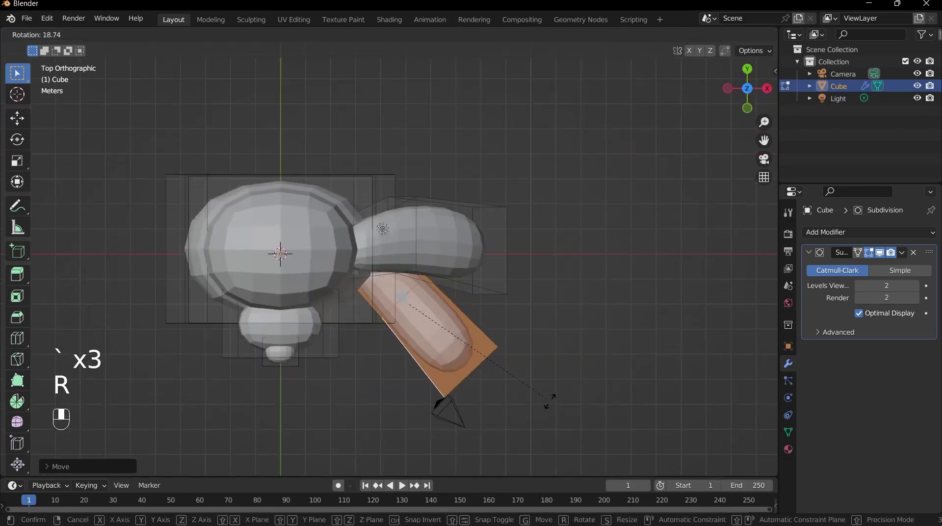
{"action": "left_click", "coordinate": [545, 404]}
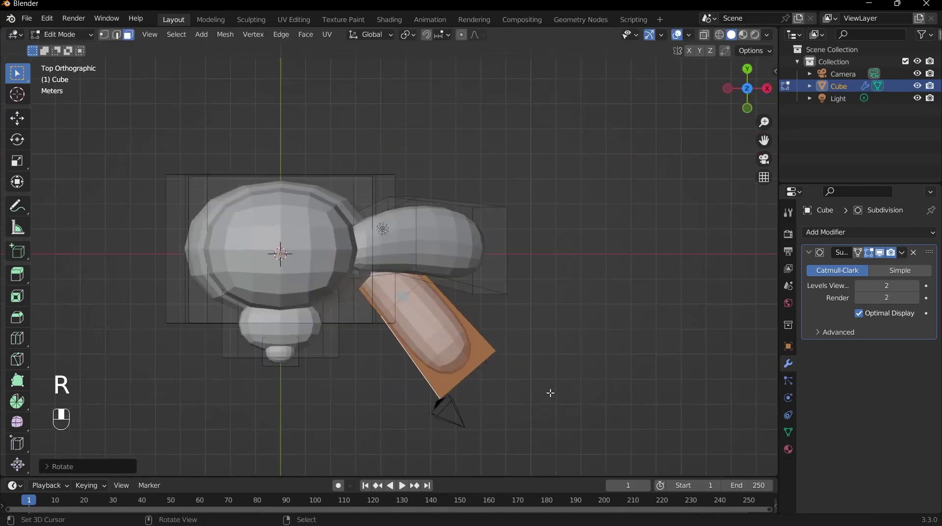
{"action": "key", "text": "g"}
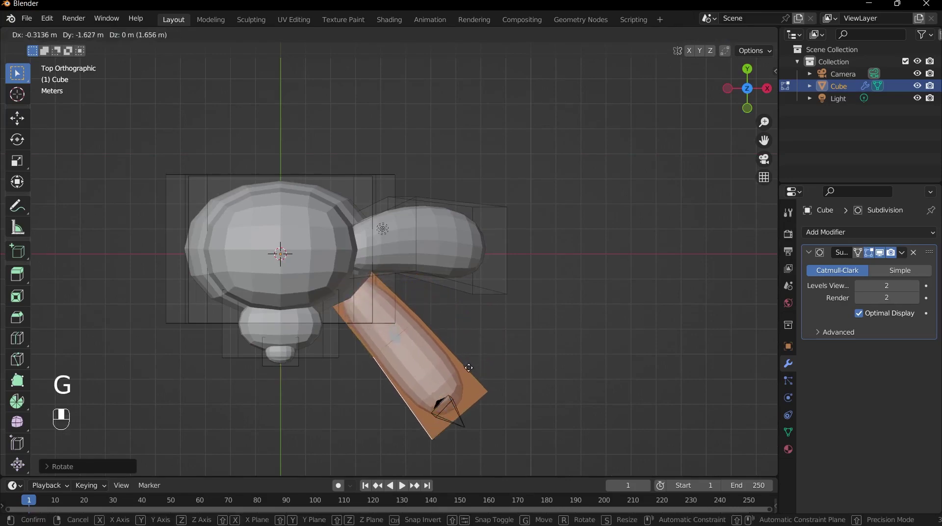
{"action": "left_click", "coordinate": [372, 313]}
Adjust the leg's position in the side and back views so its narrow end sits under the body
{"action": "scroll", "coordinate": [373, 313], "scroll_direction": "down", "scroll_amount": 1}
{"action": "middle_click_drag", "start_coordinate": [372, 312], "coordinate": [411, 388]}
{"action": "key", "text": "Tab"}
{"action": "key", "text": "Tab"}
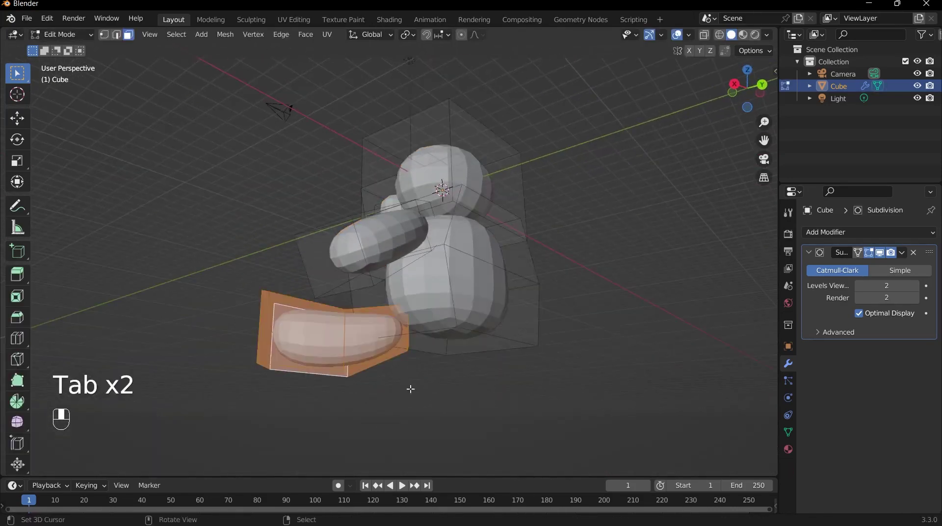
{"action": "middle_click_drag", "start_coordinate": [510, 347], "coordinate": [490, 284], "text": "shift"}
{"action": "scroll", "coordinate": [389, 303], "scroll_direction": "up", "scroll_amount": 5}
{"action": "key", "text": "g"}
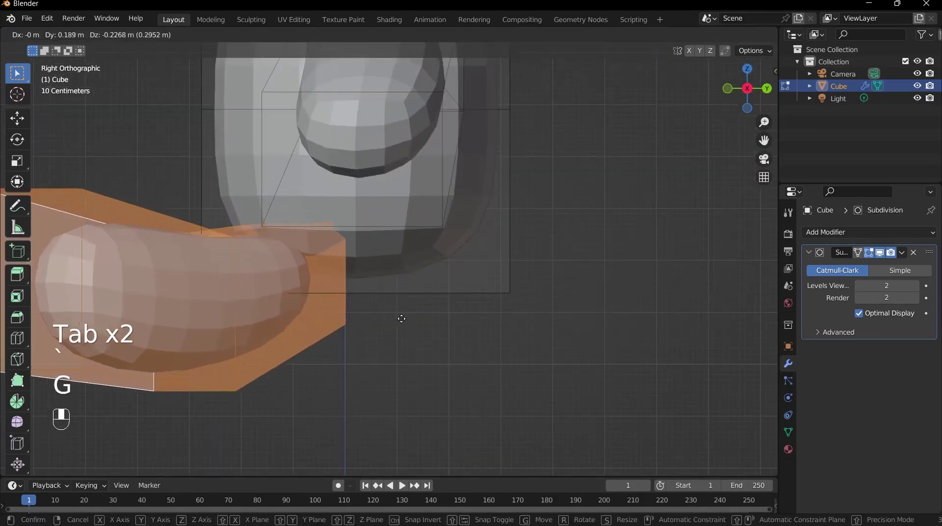
{"action": "left_click", "coordinate": [443, 322]}
{"action": "key", "text": "grave"}
{"action": "key", "text": "g"}
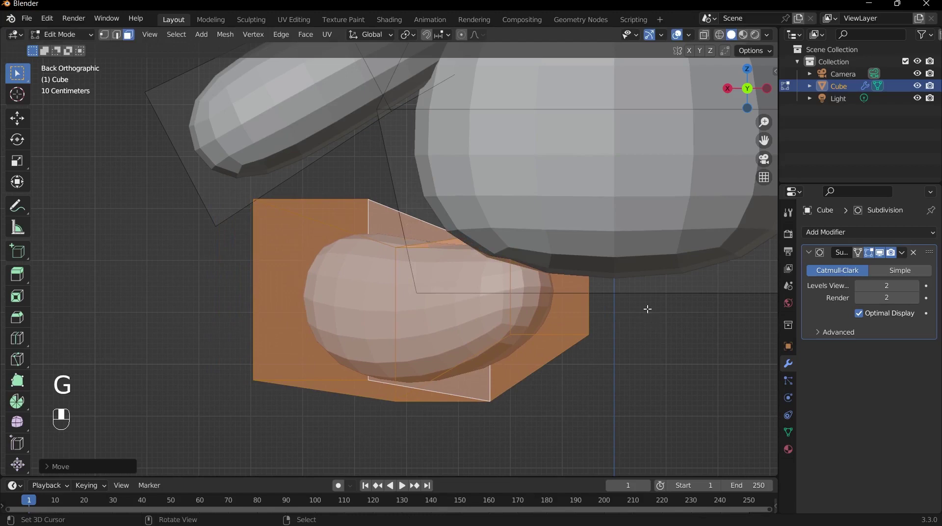
Raise the leg about 0.5 m along the global Z axis so its narrow end meets the body's lower edge
{"action": "middle_click_drag", "start_coordinate": [648, 309], "coordinate": [466, 264]}
{"action": "key", "text": "Tab"}
{"action": "middle_click_drag", "start_coordinate": [525, 298], "coordinate": [345, 277]}
{"action": "key", "text": "Tab"}
{"action": "scroll", "coordinate": [346, 283], "scroll_direction": "up", "scroll_amount": 3}
{"action": "key", "text": "g"}
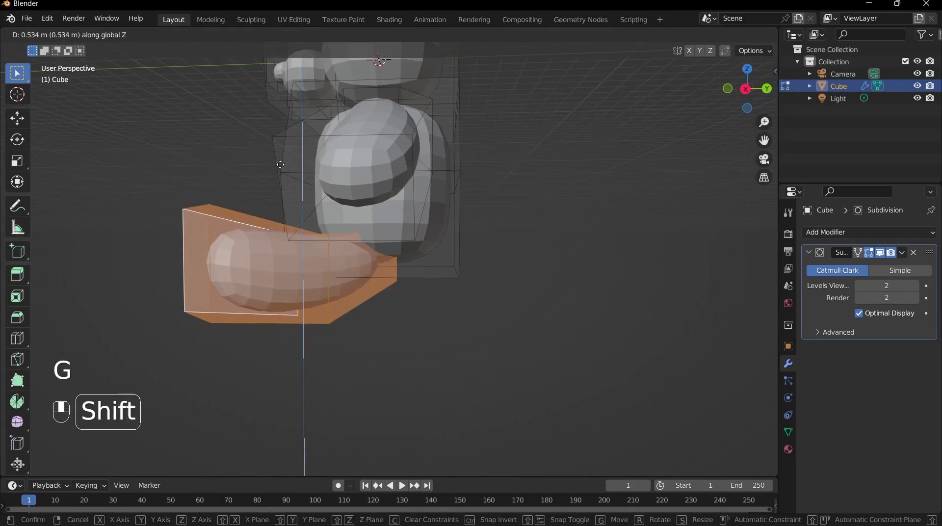
{"action": "left_click", "coordinate": [346, 252]}
{"action": "middle_click_drag", "start_coordinate": [508, 275], "coordinate": [574, 278]}
{"action": "middle_click_drag", "start_coordinate": [475, 305], "coordinate": [552, 261]}
{"action": "scroll", "coordinate": [486, 314], "scroll_direction": "down", "scroll_amount": 3}
{"action": "key", "text": "Tab"}
{"action": "scroll", "coordinate": [305, 230], "scroll_direction": "up", "scroll_amount": 3}
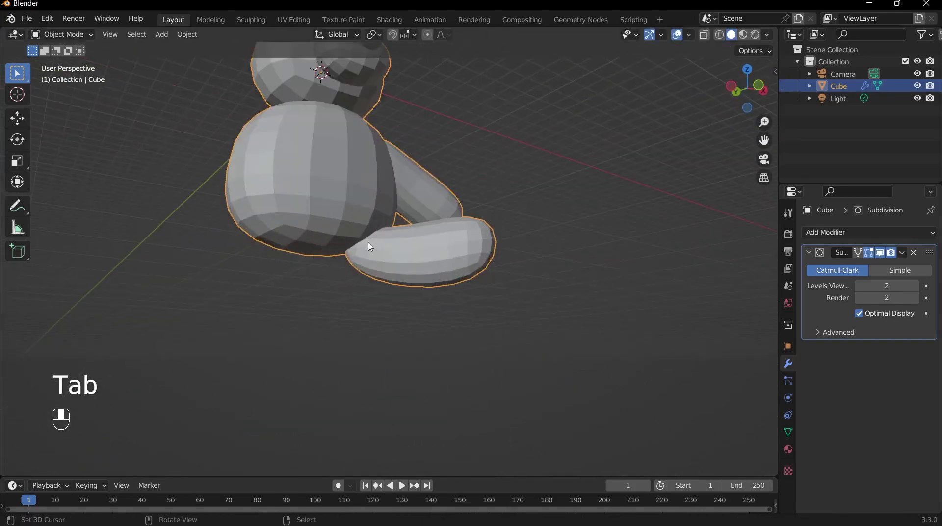
Scale the whole leg up uniformly to about 1.27 times its size
{"action": "middle_click_drag", "start_coordinate": [370, 246], "coordinate": [395, 327]}
{"action": "key", "text": "Tab"}
{"action": "scroll", "coordinate": [395, 353], "scroll_direction": "up", "scroll_amount": 3}
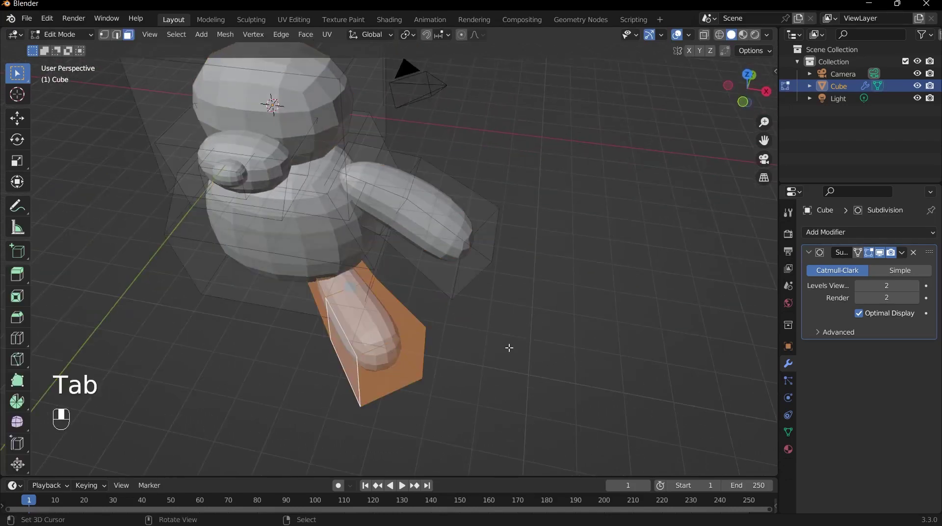
{"action": "key", "text": "s"}
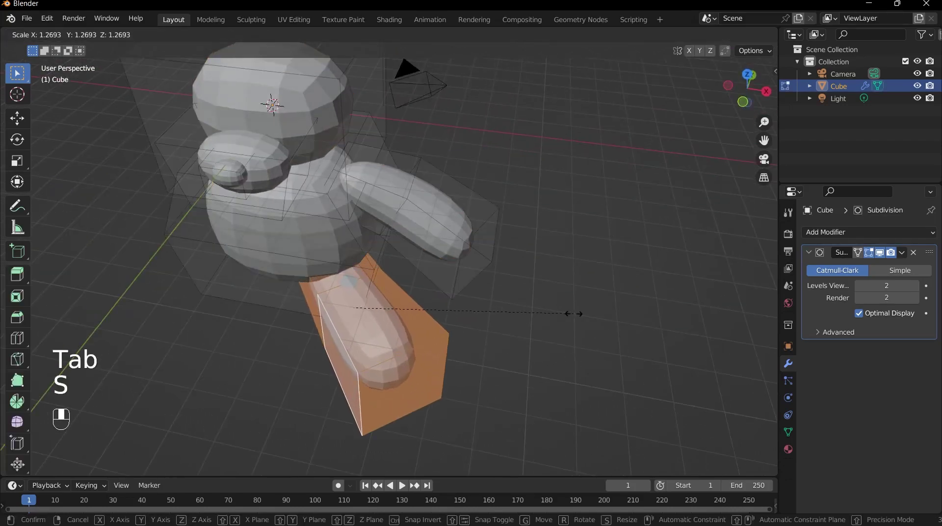
{"action": "left_click", "coordinate": [573, 313]}
Move the leg forward from the body in top view, and readjust its overall size
{"action": "key", "text": "KP_7"}
{"action": "key", "text": "g"}
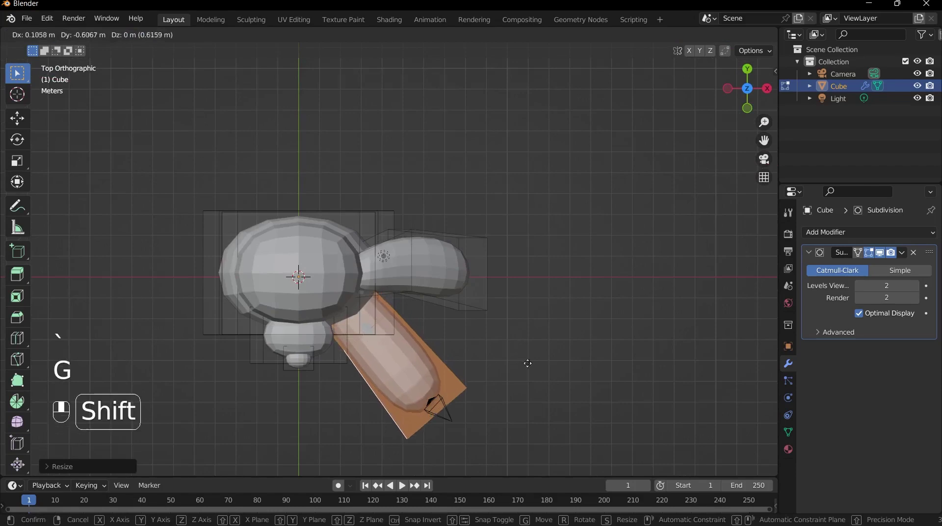
{"action": "left_click", "coordinate": [557, 405]}
{"action": "middle_click_drag", "start_coordinate": [556, 405], "coordinate": [336, 343]}
{"action": "key", "text": "s"}
{"action": "left_click", "coordinate": [519, 288]}
{"action": "key", "text": "Tab"}
{"action": "key", "text": "Tab"}
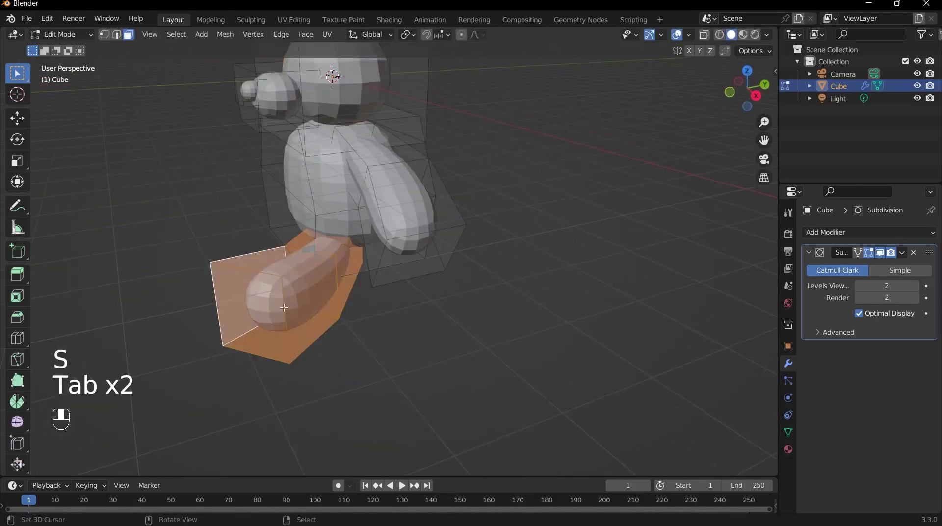
Enlarge the leg's front end face to make the foot end wider
{"action": "right_click", "coordinate": [274, 304]}
{"action": "key", "text": "s"}
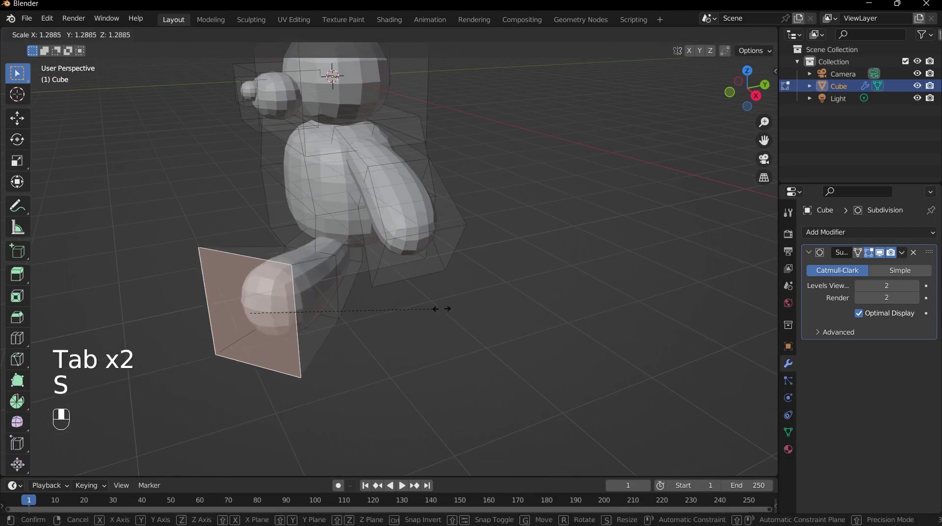
{"action": "left_click", "coordinate": [490, 309]}
{"action": "key", "text": "Tab"}
{"action": "middle_click_drag", "start_coordinate": [538, 309], "coordinate": [478, 358]}
{"action": "key", "text": "Tab"}
Try to scale the leg's end face along its local X, Y and Z axes
{"action": "middle_click_drag", "start_coordinate": [392, 343], "coordinate": [551, 336]}
{"action": "key", "text": "s"}
{"action": "key", "text": "x"}
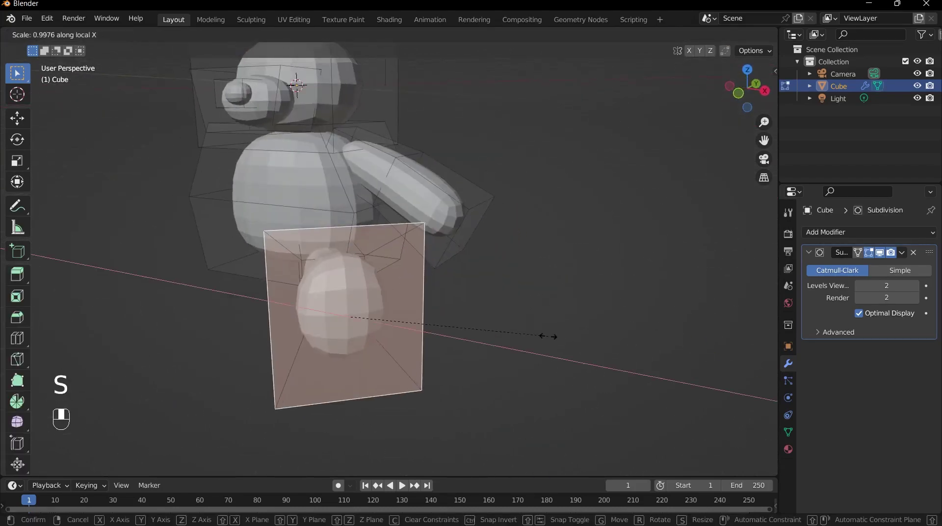
{"action": "key", "text": "y"}
{"action": "key", "text": "z"}
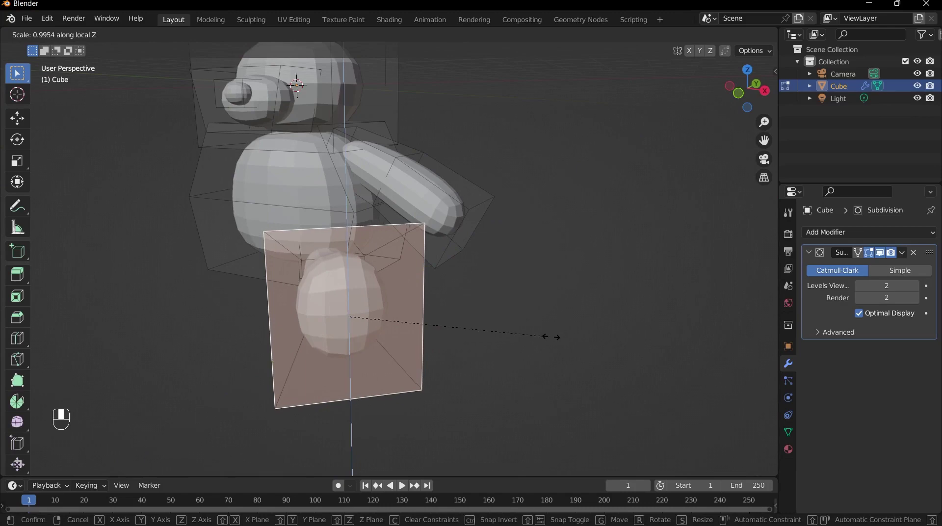
{"action": "left_click", "coordinate": [556, 336]}
{"action": "key", "text": "Tab"}
{"action": "middle_click_drag", "start_coordinate": [557, 337], "coordinate": [221, 274]}
{"action": "key", "text": "Tab"}
In side view, move the body's lower front face about 1.3 m forward along the global Y axis to bulge the belly
{"action": "right_click", "coordinate": [299, 266]}
{"action": "key", "text": "grave"}
{"action": "middle_click_drag", "start_coordinate": [544, 293], "coordinate": [562, 318], "text": "shift"}
{"action": "scroll", "coordinate": [562, 317], "scroll_direction": "up", "scroll_amount": 2}
{"action": "key", "text": "g"}
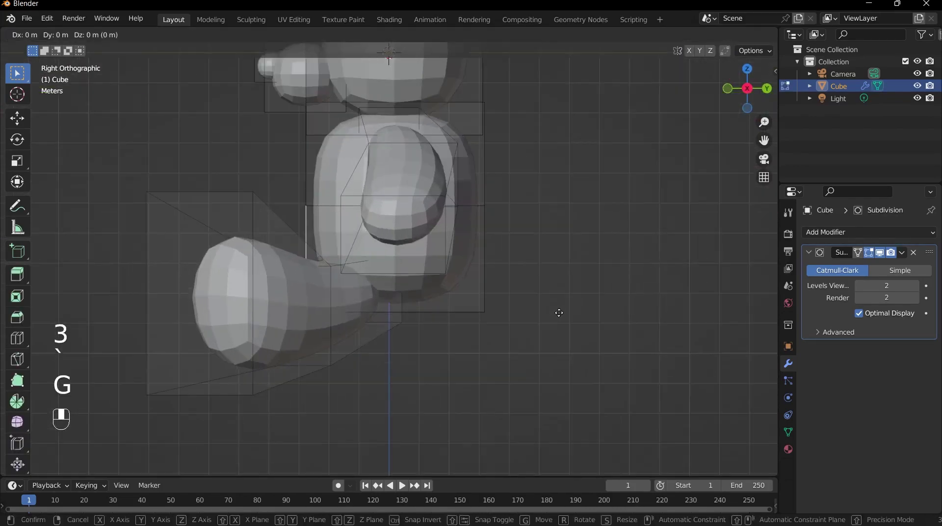
{"action": "middle_click", "coordinate": [548, 313]}
{"action": "left_click", "coordinate": [427, 294]}
Move the body's middle back edge about 1.3 m backward along the global Y axis in side view to round the back
{"action": "middle_click_drag", "start_coordinate": [426, 294], "coordinate": [521, 311]}
{"action": "key", "text": "2"}
{"action": "right_click", "coordinate": [529, 304]}
{"action": "middle_click_drag", "start_coordinate": [500, 259], "coordinate": [711, 284]}
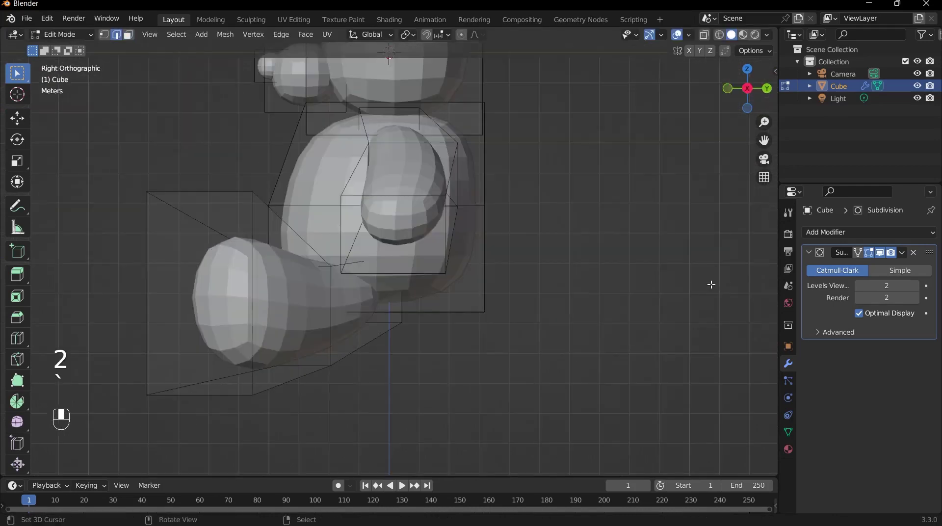
{"action": "middle_click_drag", "start_coordinate": [578, 274], "coordinate": [475, 284]}
{"action": "key", "text": "grave"}
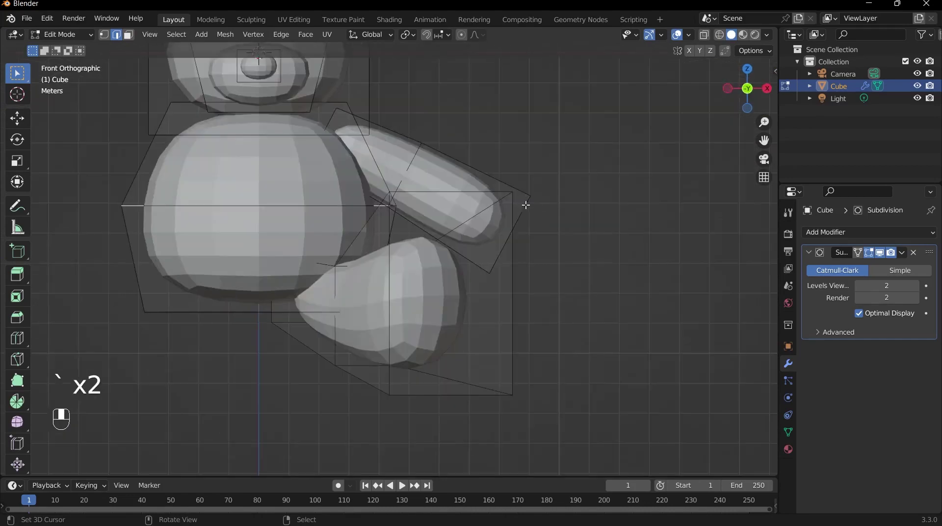
{"action": "key", "text": "grave"}
{"action": "left_click", "coordinate": [654, 230]}
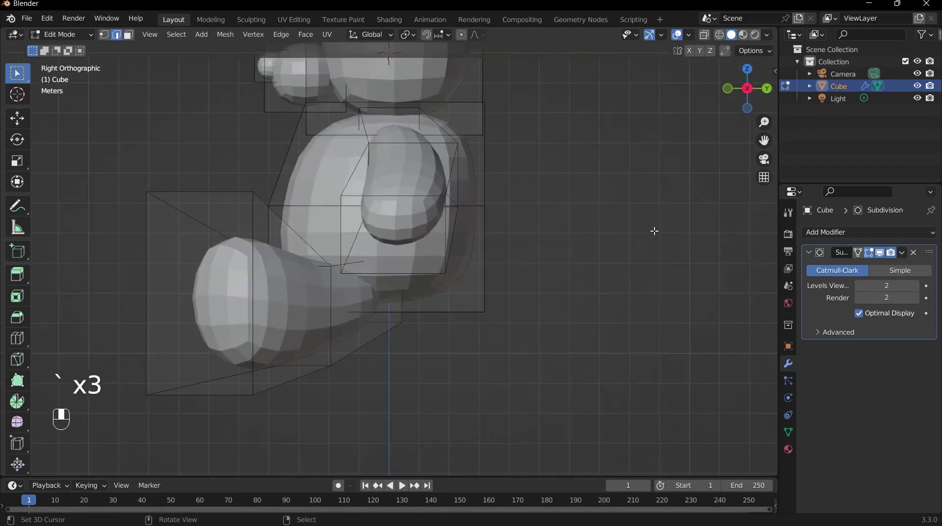
{"action": "key", "text": "g"}
{"action": "middle_click_drag", "start_coordinate": [646, 233], "coordinate": [696, 234]}
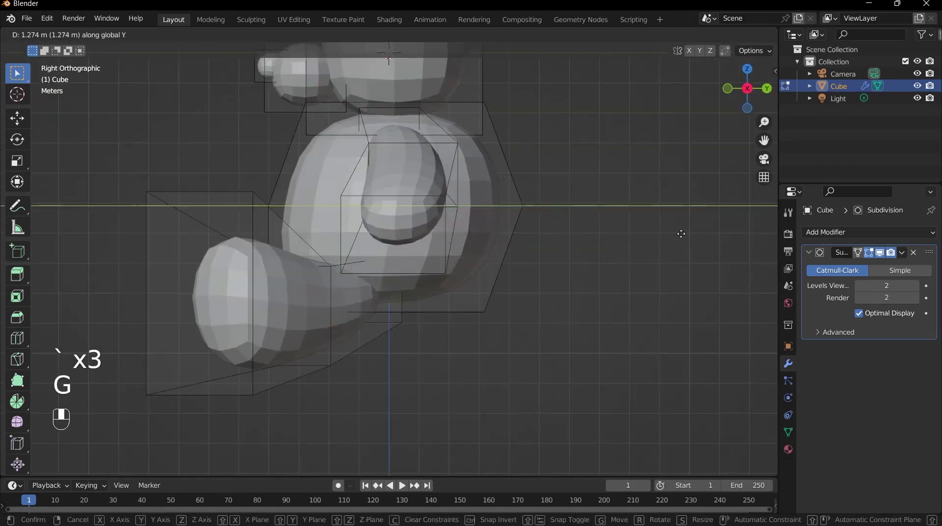
{"action": "left_click", "coordinate": [683, 233]}
{"action": "scroll", "coordinate": [519, 203], "scroll_direction": "down", "scroll_amount": 3}
{"action": "key", "text": "Tab"}
{"action": "middle_click_drag", "start_coordinate": [494, 191], "coordinate": [464, 138]}
In side view, move the head's back face slightly backward along the global Y axis
{"action": "key", "text": "Tab"}
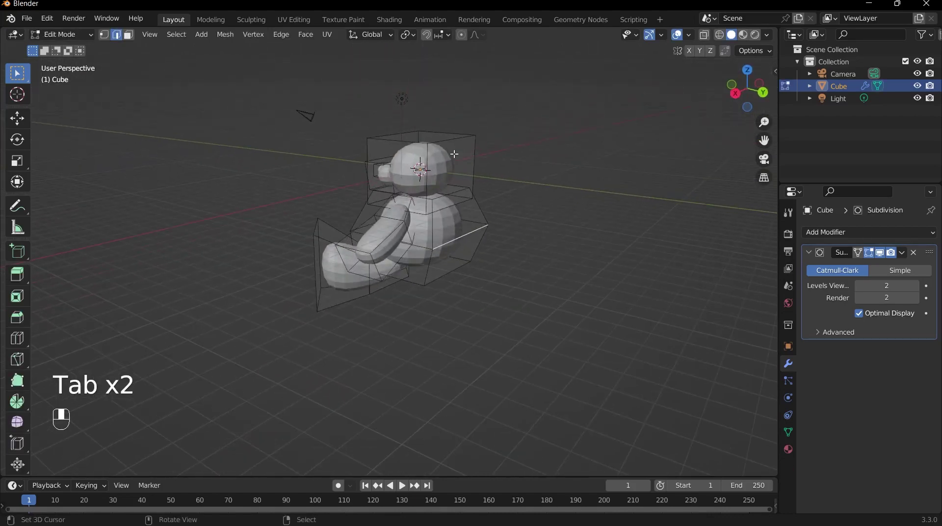
{"action": "key", "text": "3"}
{"action": "right_click", "coordinate": [454, 154]}
{"action": "key", "text": "grave"}
{"action": "middle_click_drag", "start_coordinate": [492, 175], "coordinate": [480, 188], "text": "shift"}
{"action": "key", "text": "grave"}
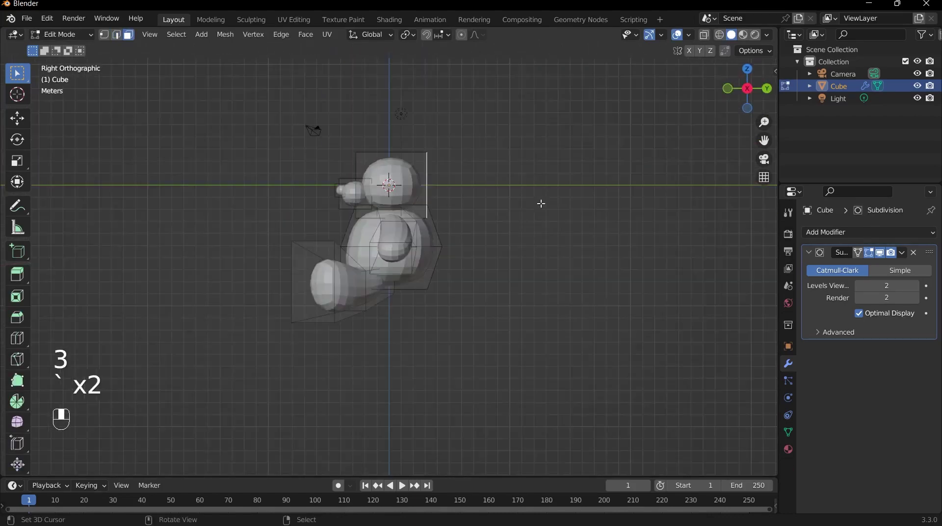
{"action": "middle_click_drag", "start_coordinate": [541, 203], "coordinate": [429, 273], "text": "shift"}
{"action": "scroll", "coordinate": [429, 272], "scroll_direction": "up", "scroll_amount": 5}
{"action": "key", "text": "g"}
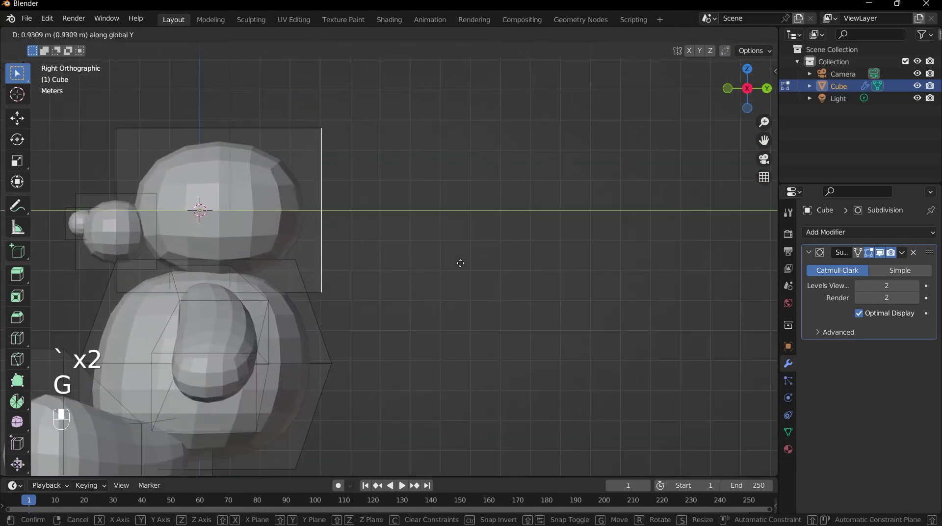
{"action": "left_click", "coordinate": [435, 262]}
Examine the shape of the head and body from the side, in perspective and from the front
{"action": "key", "text": "grave"}
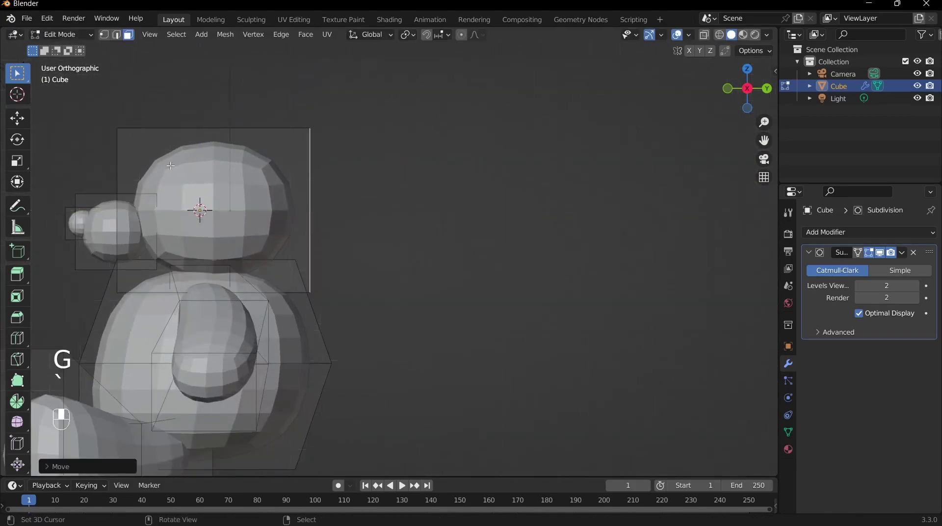
{"action": "key", "text": "grave"}
{"action": "left_click", "coordinate": [306, 191]}
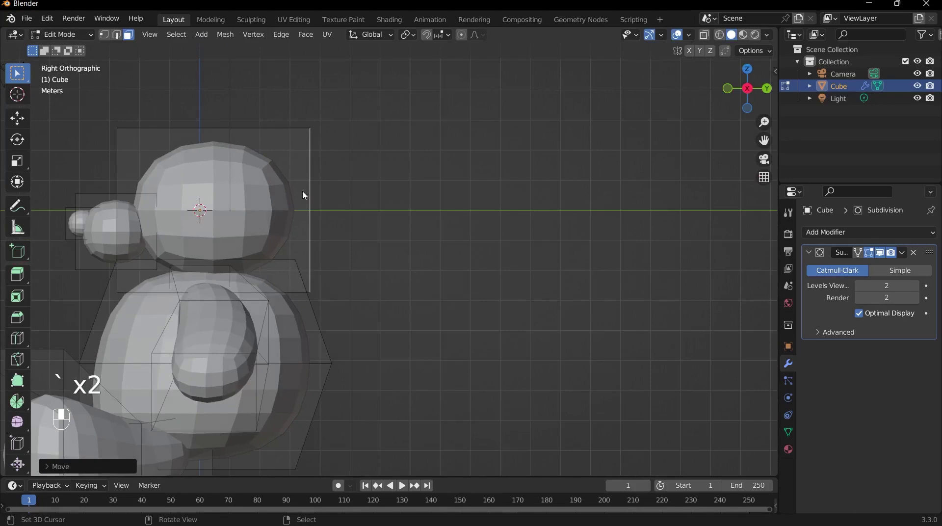
{"action": "key", "text": "grave"}
{"action": "key", "text": "Tab"}
{"action": "scroll", "coordinate": [367, 229], "scroll_direction": "down", "scroll_amount": 3}
{"action": "middle_click_drag", "start_coordinate": [398, 237], "coordinate": [364, 267]}
{"action": "key", "text": "grave"}
{"action": "middle_click_drag", "start_coordinate": [395, 320], "coordinate": [443, 267], "text": "shift"}
Select all linked geometry of the leg and the arm, and view them from the front
{"action": "key", "text": "Tab"}
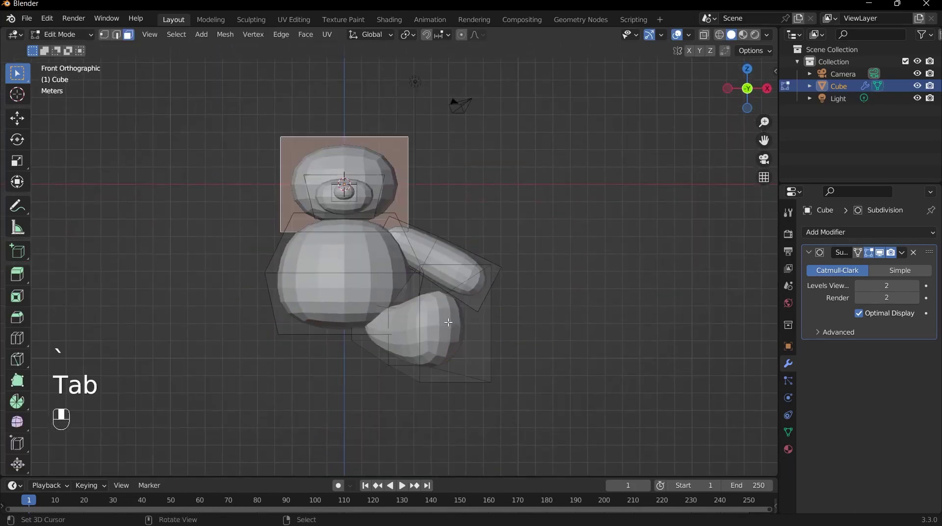
{"action": "left_click", "coordinate": [448, 322]}
{"action": "middle_click_drag", "start_coordinate": [496, 336], "coordinate": [450, 355]}
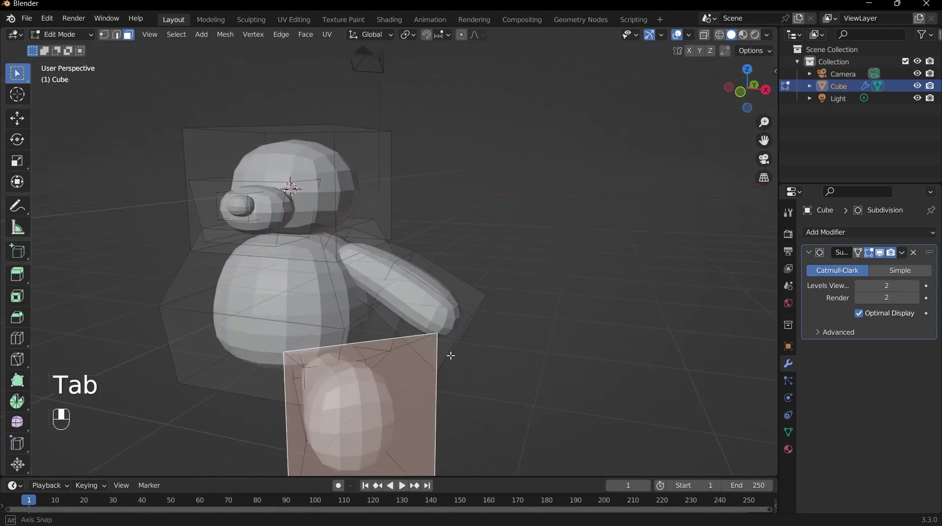
{"action": "key", "text": "l"}
{"action": "key", "text": "l"}
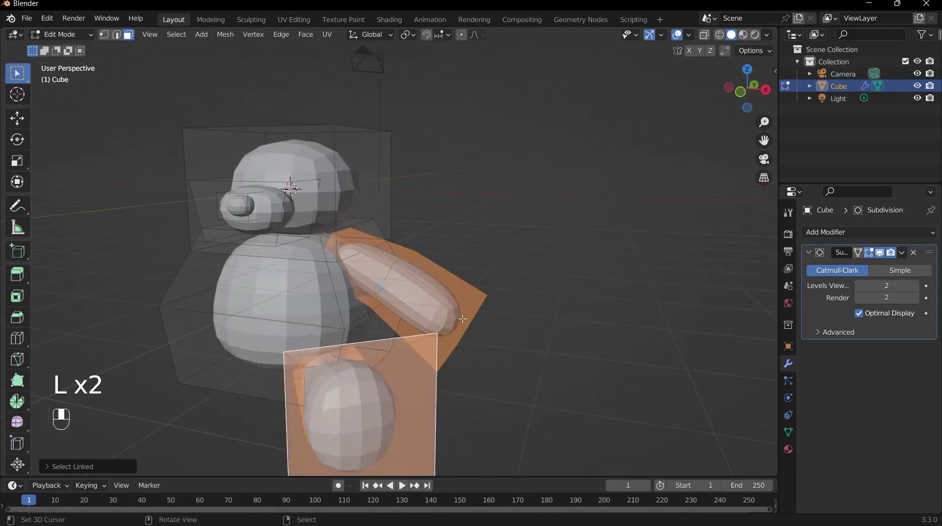
{"action": "scroll", "coordinate": [364, 230], "scroll_direction": "down", "scroll_amount": 3}
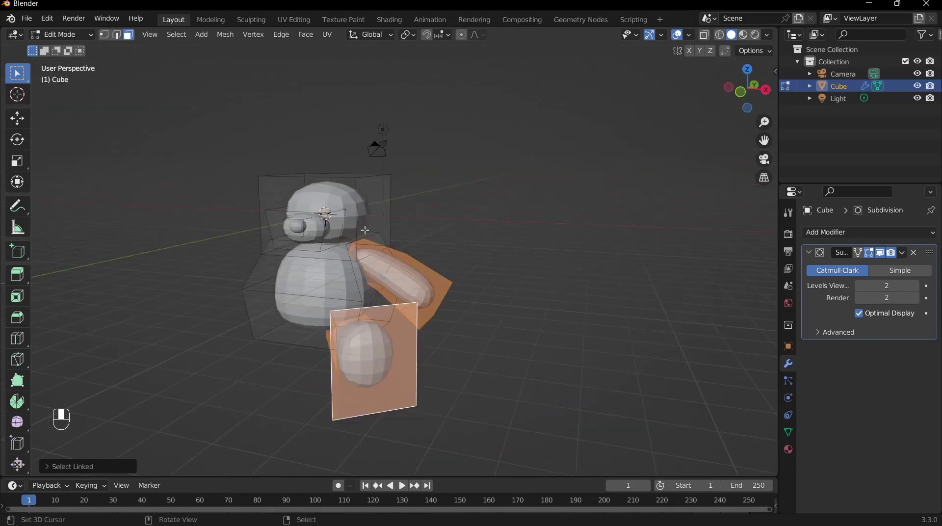
{"action": "key", "text": "KP_1"}
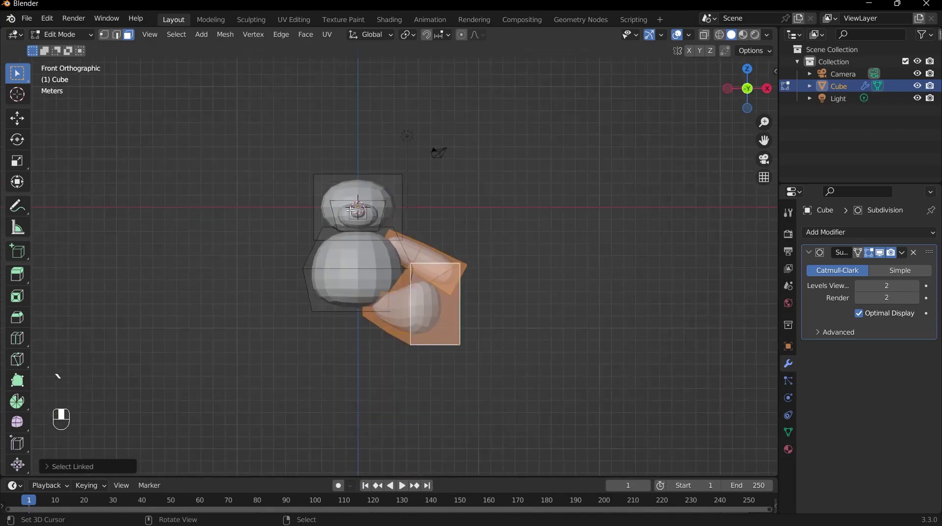
{"action": "scroll", "coordinate": [350, 209], "scroll_direction": "up", "scroll_amount": 2}
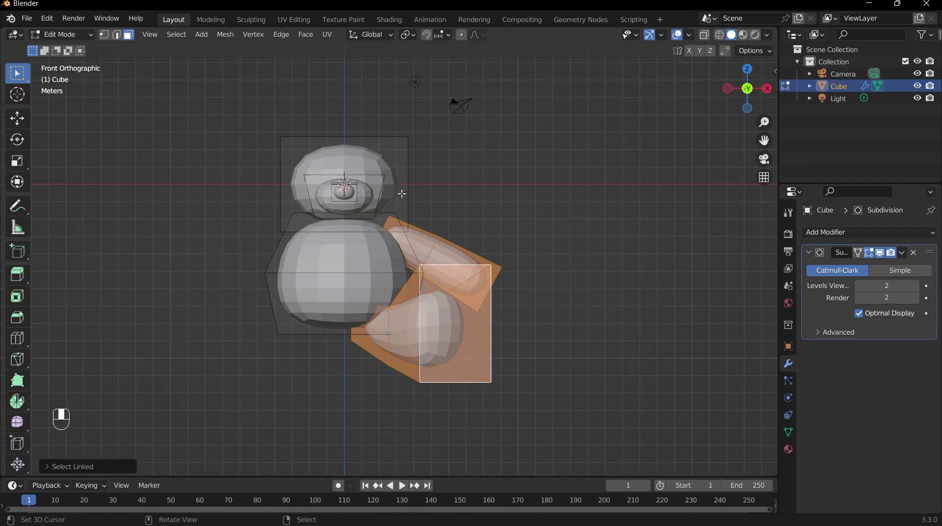
Reset the 3D cursor to the world origin and set the transform pivot point to 3D Cursor
{"action": "key", "text": "shift"}
{"action": "key", "text": "shift+c"}
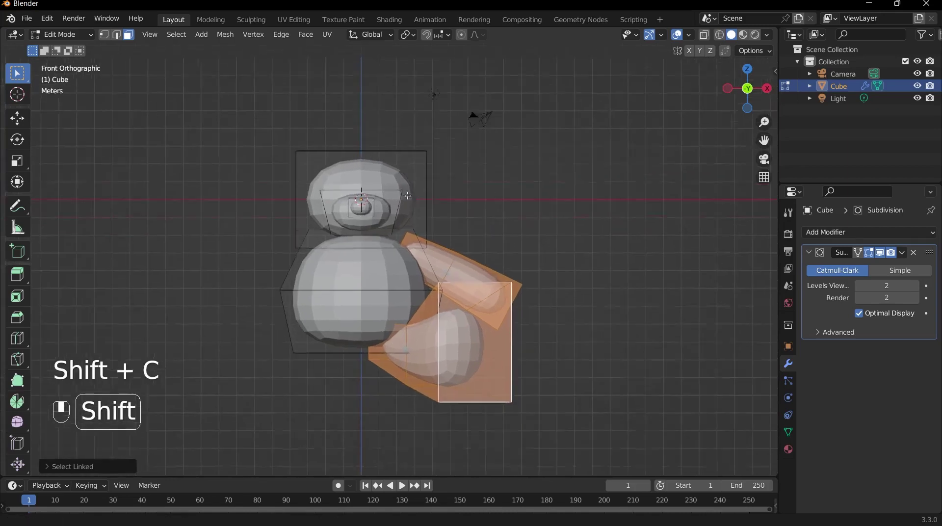
{"action": "key", "text": "period"}
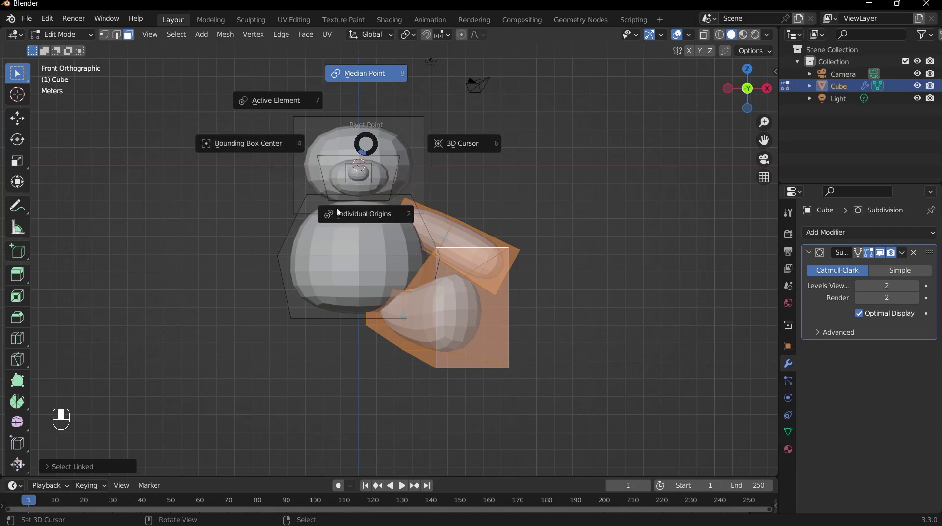
{"action": "left_click", "coordinate": [446, 143]}
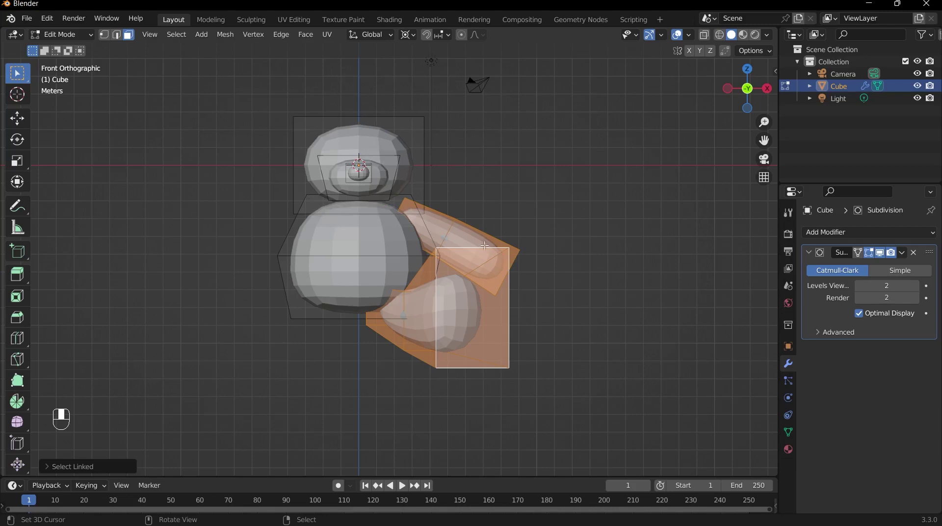
{"action": "key", "text": "r"}
{"action": "key", "text": "r"}
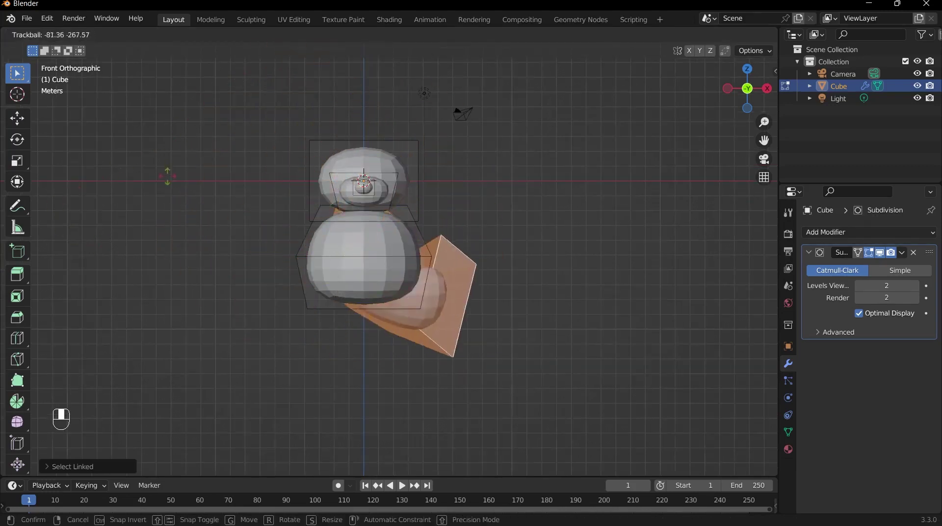
{"action": "key", "text": "Return"}
{"action": "scroll", "coordinate": [440, 256], "scroll_direction": "up", "scroll_amount": 3}
{"action": "scroll", "coordinate": [403, 304], "scroll_direction": "down", "scroll_amount": 3}
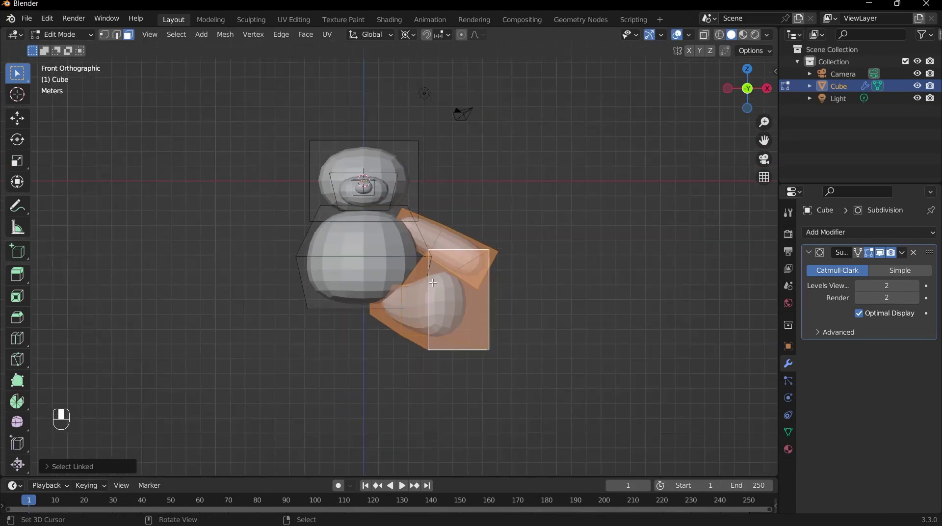
Duplicate the arm and leg in place and scale the copies by -1 along X to mirror them onto the body's other side
{"action": "key", "text": "shift+d"}
{"action": "right_click", "coordinate": [542, 202]}
{"action": "type", "text": "s"}
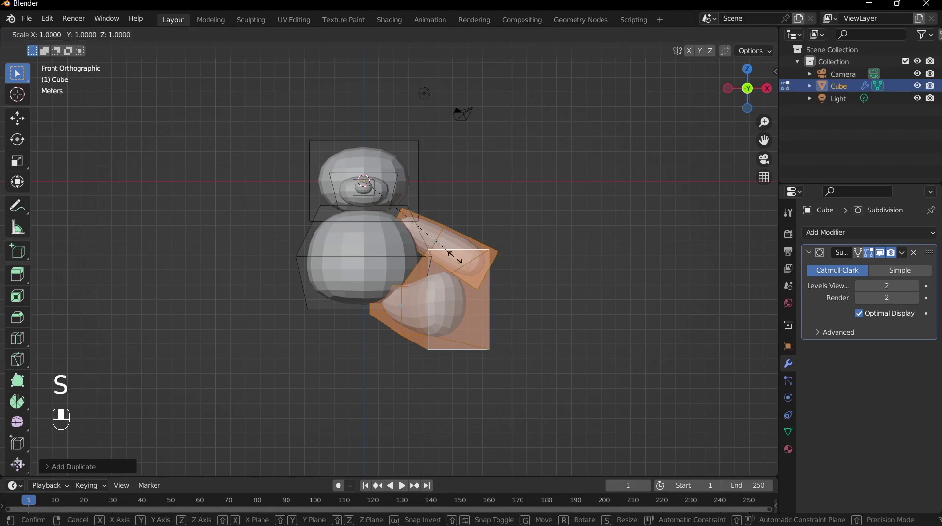
{"action": "type", "text": "x-1"}
{"action": "key", "text": "Return"}
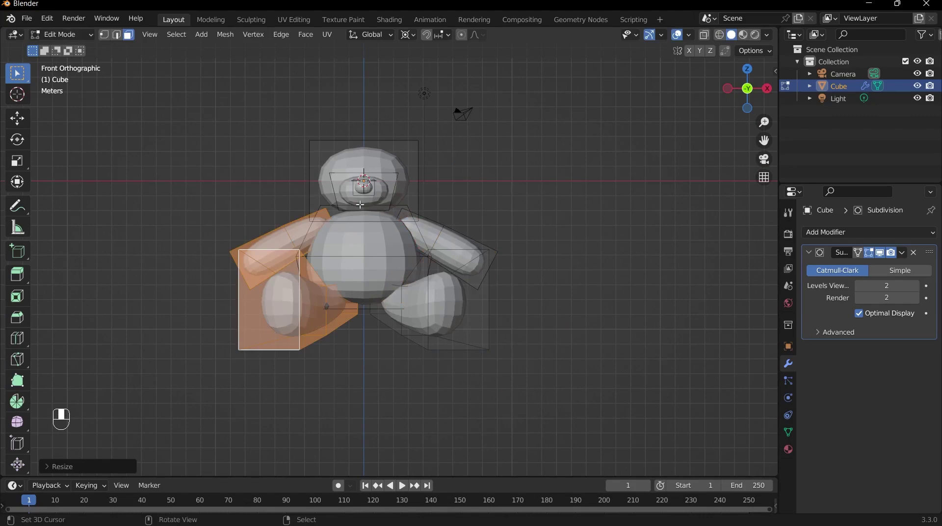
{"action": "scroll", "coordinate": [430, 174], "scroll_direction": "down", "scroll_amount": 4}
{"action": "scroll", "coordinate": [383, 205], "scroll_direction": "up", "scroll_amount": 4}
{"action": "middle_click_drag", "start_coordinate": [341, 256], "coordinate": [375, 243]}
{"action": "key", "text": "Tab"}
{"action": "key", "text": "grave"}
{"action": "left_click", "coordinate": [326, 183]}
{"action": "scroll", "coordinate": [385, 243], "scroll_direction": "up", "scroll_amount": 3}
Select the head's top face and change the pivot point so scaling uses the face's own centre instead of the 3D cursor
{"action": "key", "text": "Tab"}
{"action": "key", "text": "3"}
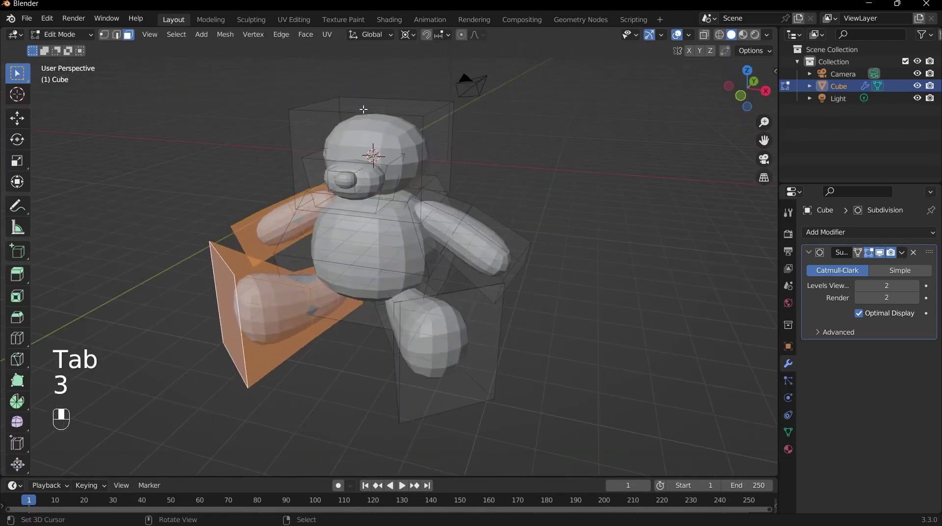
{"action": "right_click", "coordinate": [365, 111]}
{"action": "key", "text": "grave"}
{"action": "left_click", "coordinate": [385, 97]}
{"action": "key", "text": "s"}
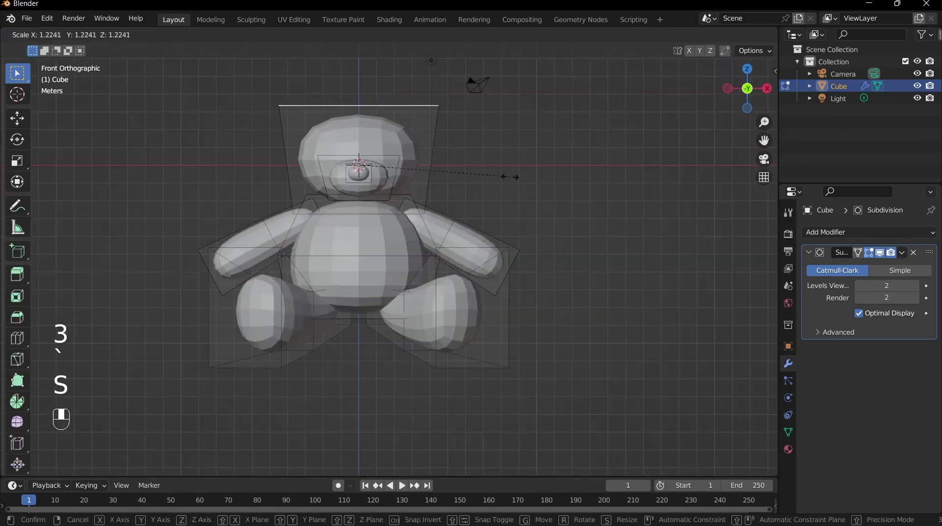
{"action": "left_click", "coordinate": [510, 176]}
{"action": "key", "text": "period"}
{"action": "left_click", "coordinate": [458, 145]}
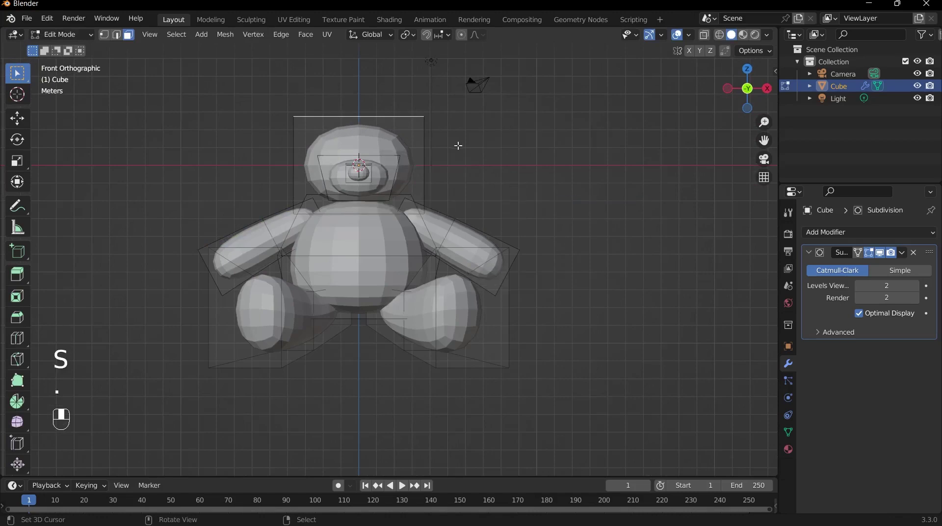
In front view, enlarge the head's top face about its own centre and adjust its position to reshape the top of the head
{"action": "middle_click_drag", "start_coordinate": [458, 145], "coordinate": [345, 127]}
{"action": "key", "text": "grave"}
{"action": "left_click", "coordinate": [470, 80]}
{"action": "scroll", "coordinate": [498, 284], "scroll_direction": "up", "scroll_amount": 5}
{"action": "key", "text": "s"}
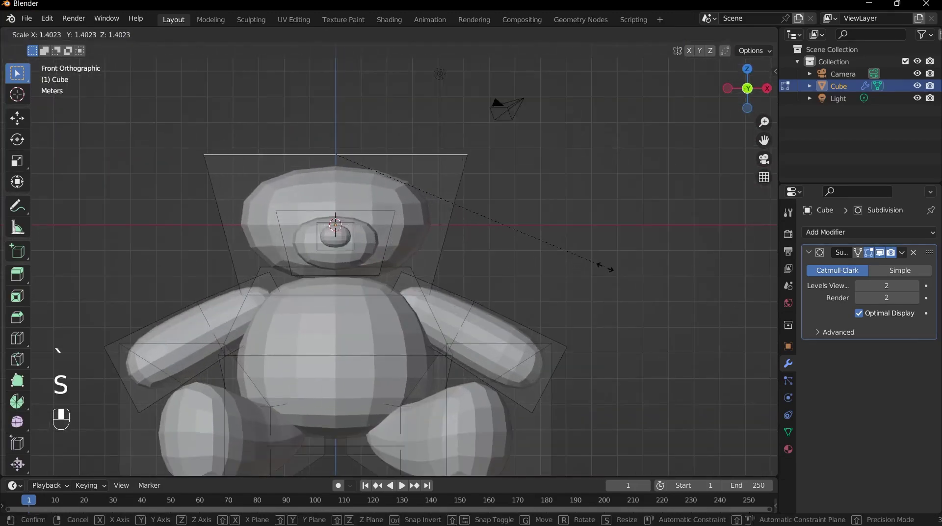
{"action": "left_click", "coordinate": [522, 244]}
{"action": "key", "text": "g"}
{"action": "middle_click_drag", "start_coordinate": [521, 244], "coordinate": [456, 237]}
{"action": "left_click", "coordinate": [519, 234]}
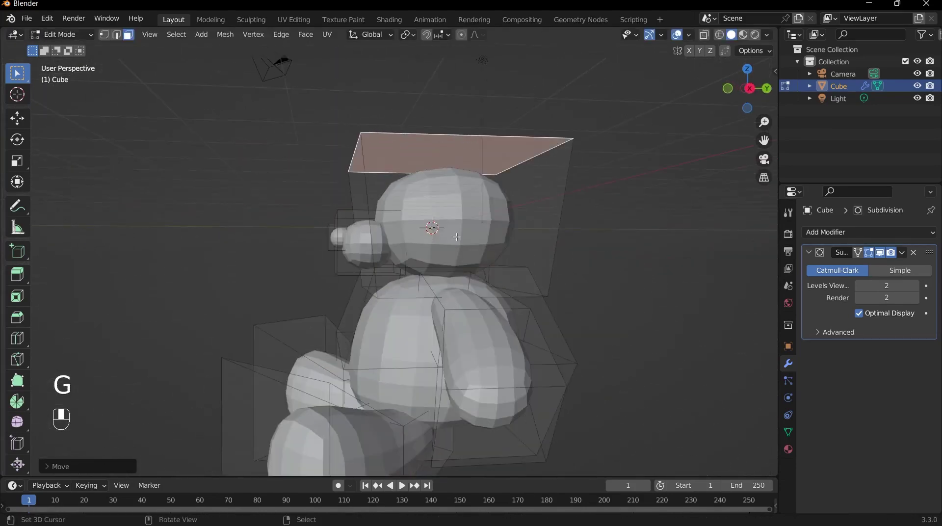
Select the whole head, muzzle and nose and scale them up together to about 1.25 times
{"action": "key", "text": "l"}
{"action": "key", "text": "s"}
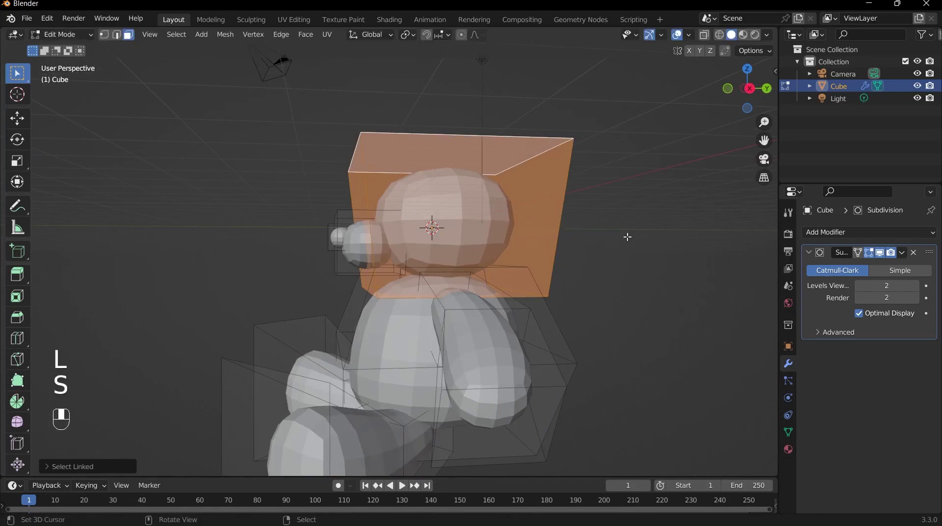
{"action": "scroll", "coordinate": [316, 234], "scroll_direction": "up", "scroll_amount": 1}
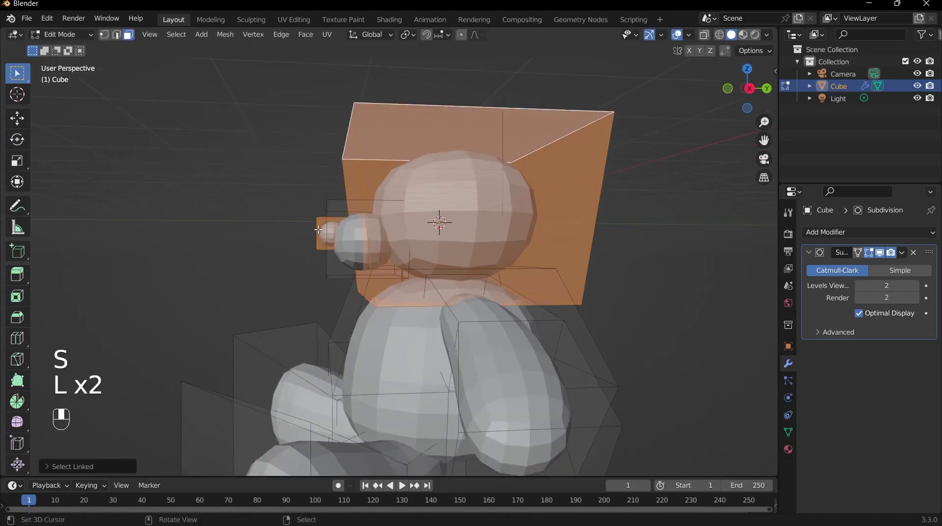
{"action": "key", "text": "l"}
{"action": "key", "text": "s"}
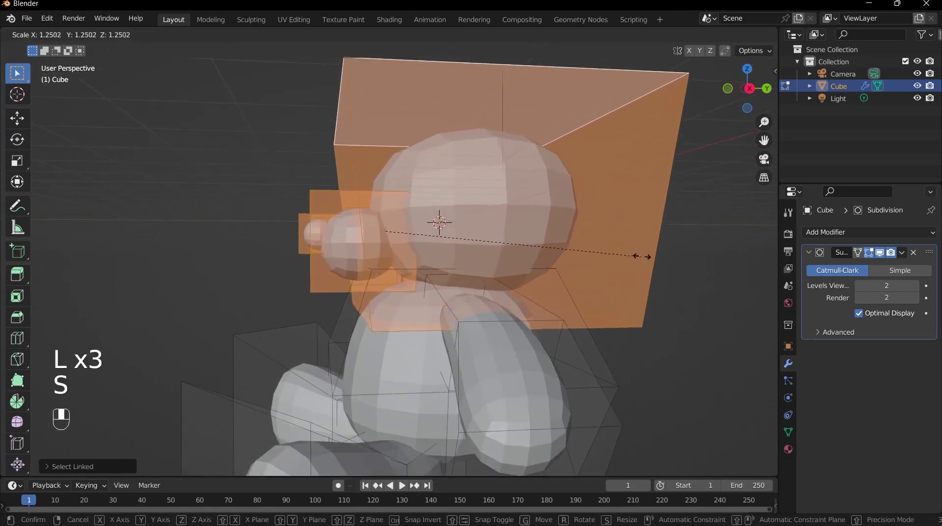
{"action": "left_click", "coordinate": [633, 260]}
In right side view, move the selected head, muzzle and nose up and forward over the body
{"action": "key", "text": "grave"}
{"action": "key", "text": "g"}
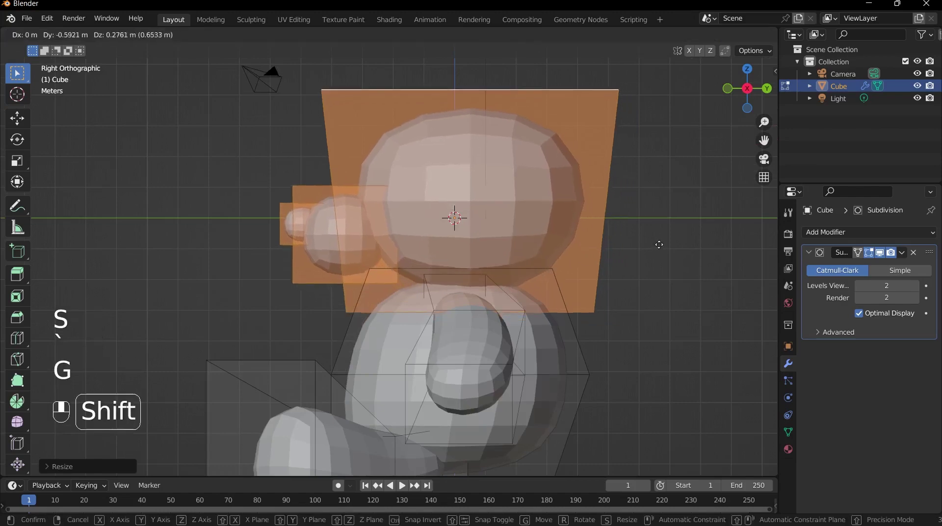
{"action": "left_click", "coordinate": [585, 163]}
Examine the bear's proportions from the front and from several angles, with and without the editing cage
{"action": "key", "text": "grave"}
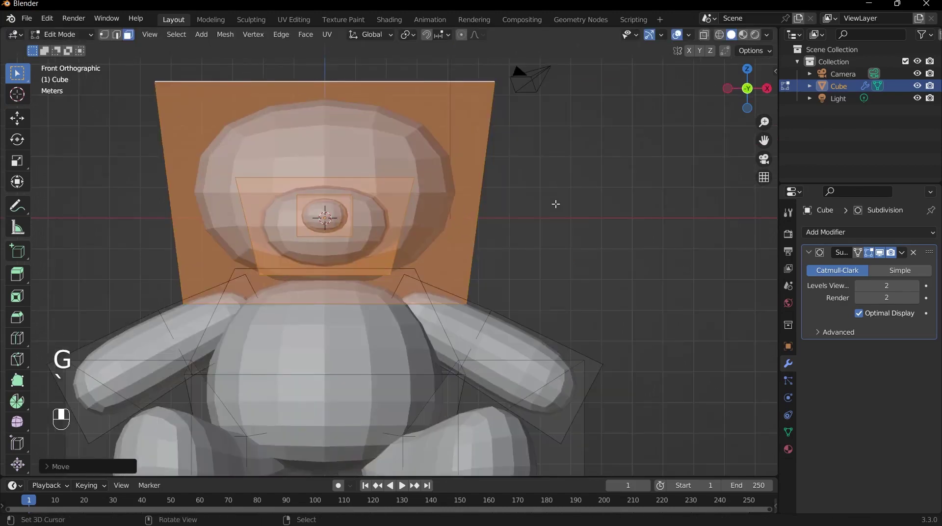
{"action": "key", "text": "Tab"}
{"action": "middle_click_drag", "start_coordinate": [557, 231], "coordinate": [325, 263]}
{"action": "key", "text": "Tab"}
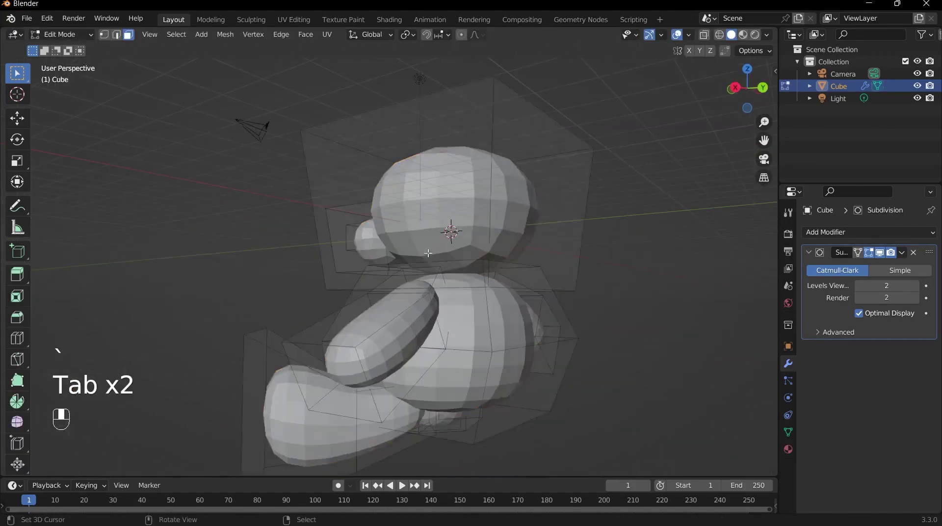
{"action": "scroll", "coordinate": [460, 127], "scroll_direction": "up", "scroll_amount": 3}
{"action": "scroll", "coordinate": [460, 127], "scroll_direction": "down", "scroll_amount": 2}
{"action": "key", "text": "grave"}
{"action": "left_click", "coordinate": [382, 77]}
{"action": "key", "text": "Tab"}
{"action": "middle_click_drag", "start_coordinate": [385, 146], "coordinate": [379, 101]}
{"action": "scroll", "coordinate": [399, 193], "scroll_direction": "down", "scroll_amount": 3}
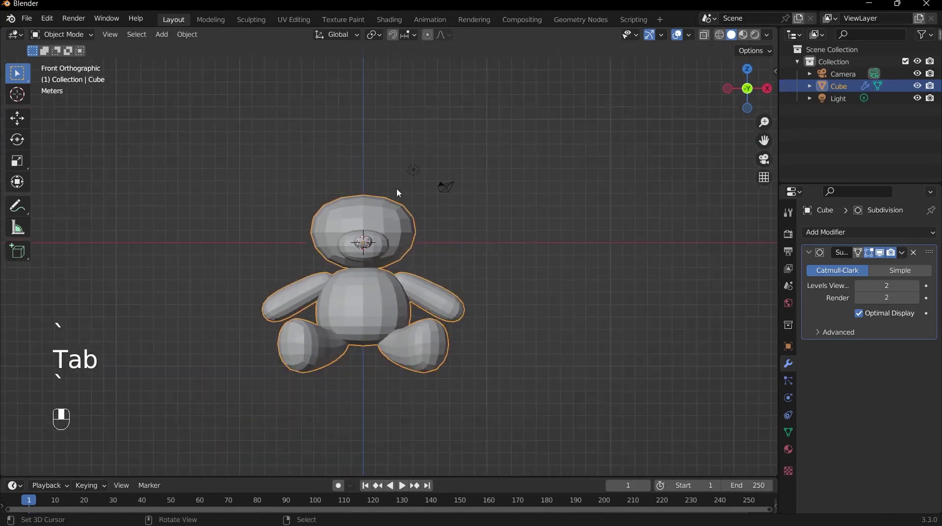
Add a new cube to the same mesh for an ear and raise it along Z above the head
{"action": "key", "text": "Tab"}
{"action": "scroll", "coordinate": [438, 229], "scroll_direction": "up", "scroll_amount": 3}
{"action": "scroll", "coordinate": [438, 229], "scroll_direction": "up", "scroll_amount": 2}
{"action": "key", "text": "shift+a"}
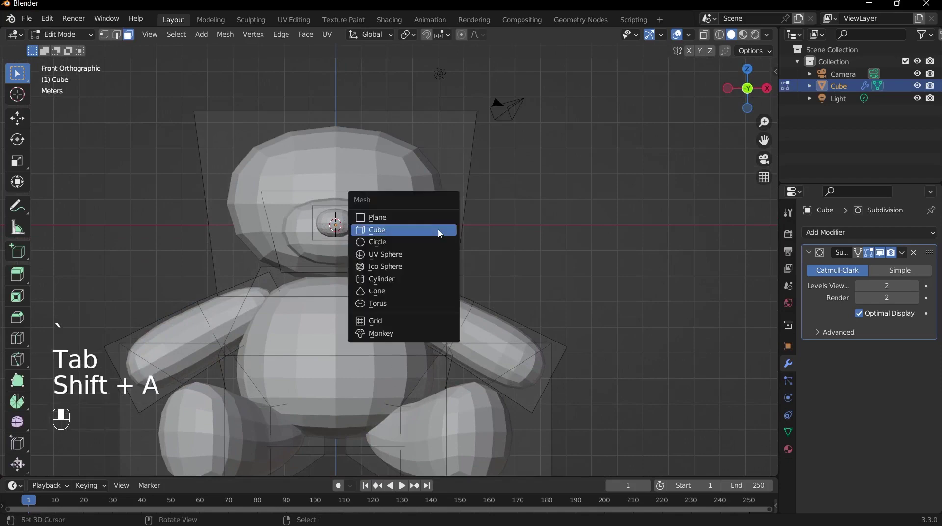
{"action": "left_click", "coordinate": [437, 230]}
{"action": "scroll", "coordinate": [427, 257], "scroll_direction": "down", "scroll_amount": 4}
{"action": "key", "text": "g"}
{"action": "key", "text": "z"}
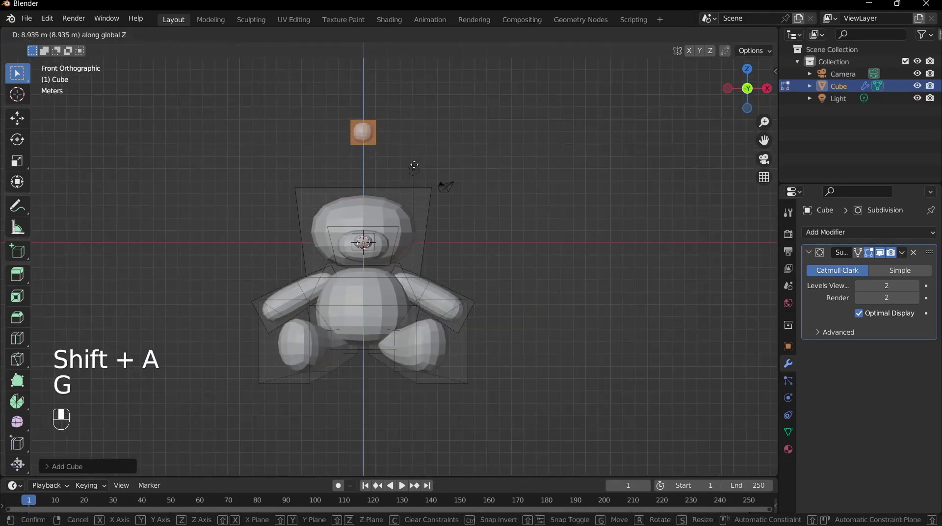
{"action": "left_click", "coordinate": [406, 210]}
In top view, flatten the new ear cube along Y to roughly half its depth
{"action": "key", "text": "grave"}
{"action": "left_click", "coordinate": [407, 150]}
{"action": "middle_click_drag", "start_coordinate": [412, 178], "coordinate": [411, 214], "text": "shift"}
{"action": "scroll", "coordinate": [447, 247], "scroll_direction": "up", "scroll_amount": 4}
{"action": "key", "text": "s"}
{"action": "key", "text": "y"}
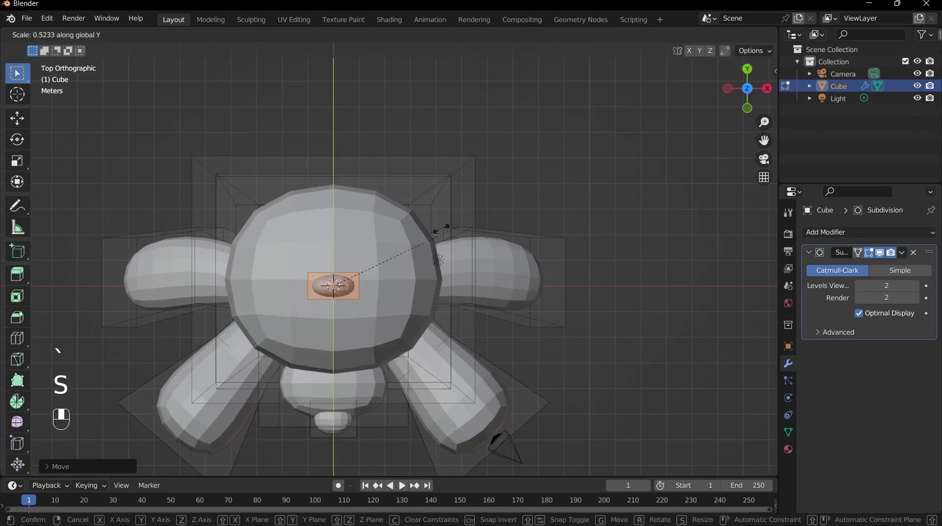
{"action": "left_click", "coordinate": [414, 218]}
In front view, scale the flattened ear cube up uniformly
{"action": "key", "text": "grave"}
{"action": "left_click", "coordinate": [323, 177]}
{"action": "key", "text": "s"}
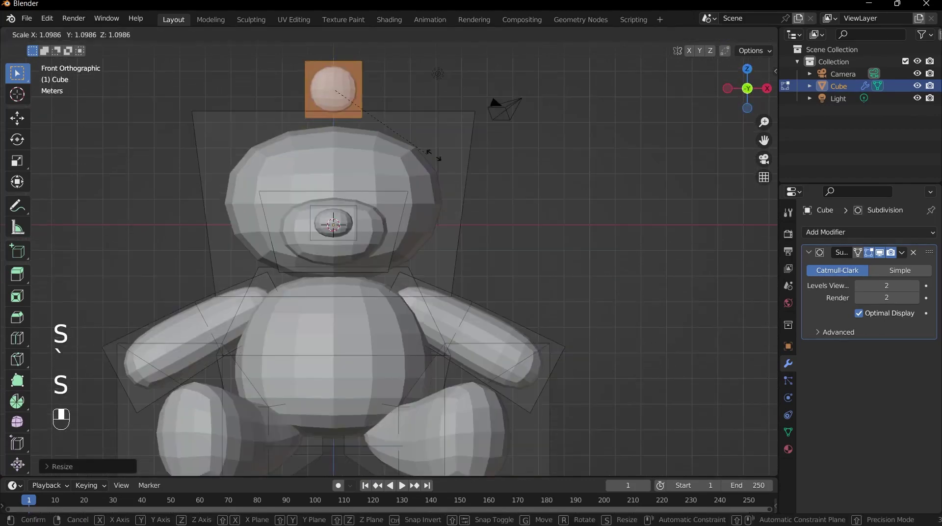
{"action": "left_click", "coordinate": [471, 161]}
Check the ear cube in perspective and move it higher, well clear of the head, in front view
{"action": "middle_click_drag", "start_coordinate": [453, 163], "coordinate": [430, 198]}
{"action": "key", "text": "grave"}
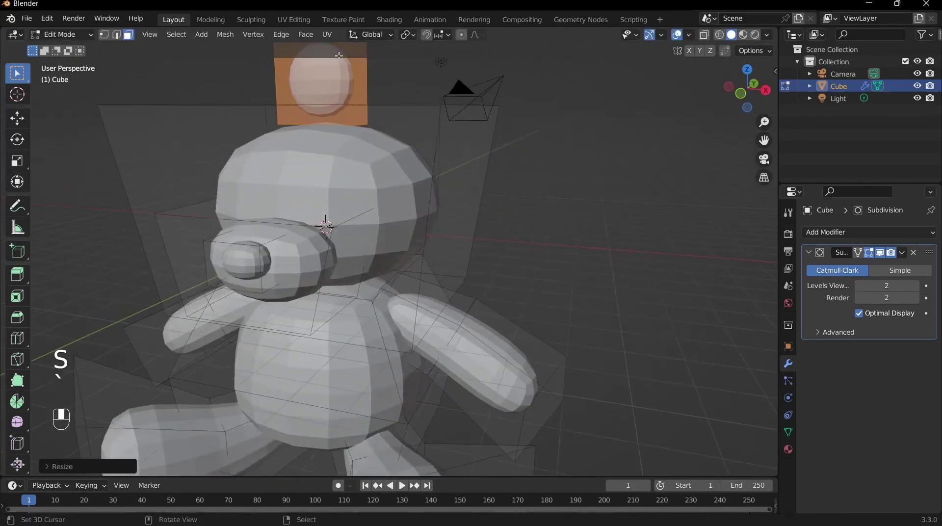
{"action": "left_click", "coordinate": [359, 59]}
{"action": "middle_click_drag", "start_coordinate": [390, 117], "coordinate": [416, 189]}
{"action": "key", "text": "grave"}
{"action": "left_click", "coordinate": [372, 139]}
{"action": "middle_click_drag", "start_coordinate": [371, 140], "coordinate": [417, 286], "text": "shift"}
{"action": "key", "text": "g"}
{"action": "left_click", "coordinate": [417, 208]}
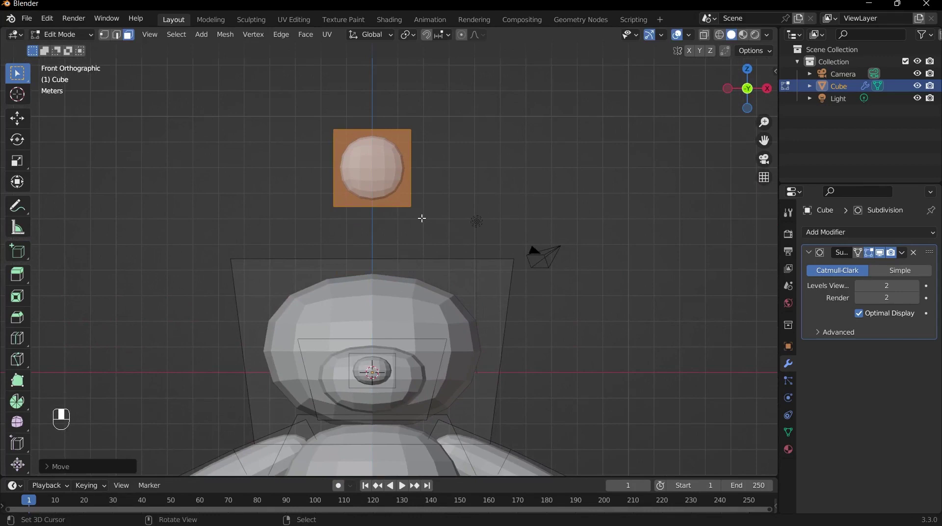
Add a horizontal loop cut to the ear cube and slide it down near the bottom
{"action": "middle_click_drag", "start_coordinate": [422, 218], "coordinate": [446, 246], "text": "shift"}
{"action": "scroll", "coordinate": [450, 243], "scroll_direction": "up", "scroll_amount": 4}
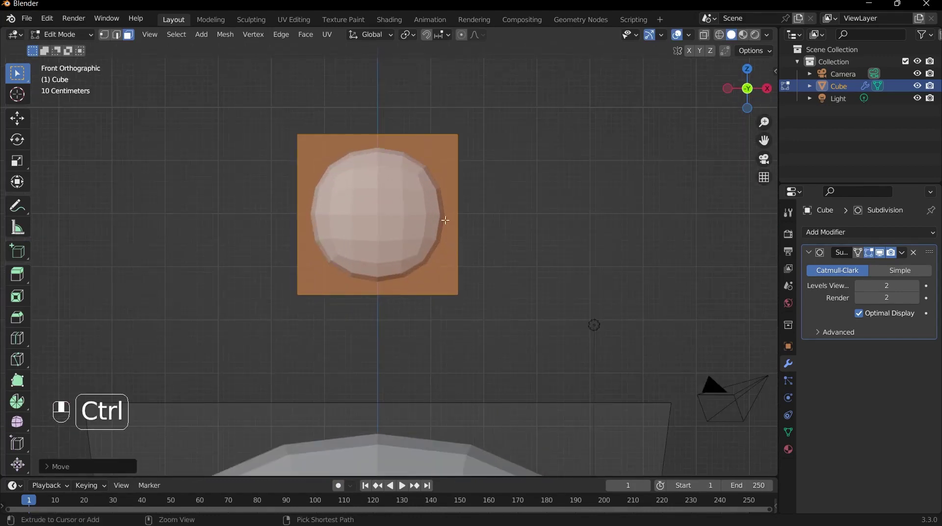
{"action": "key", "text": "ctrl+r"}
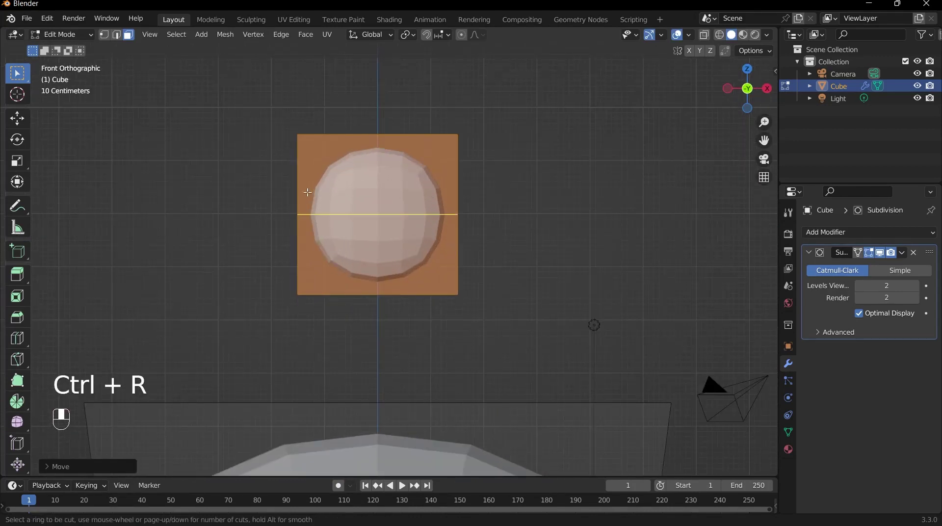
{"action": "left_click", "coordinate": [308, 194]}
{"action": "left_click", "coordinate": [308, 233]}
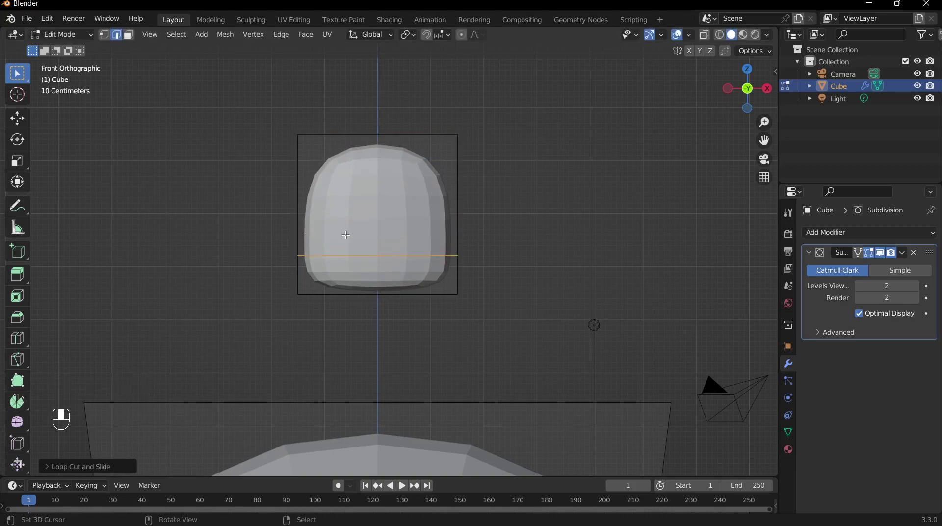
Select the ear cube's top face and lower it in front view to shorten the ear
{"action": "middle_click_drag", "start_coordinate": [308, 233], "coordinate": [341, 303]}
{"action": "key", "text": "ctrl+r"}
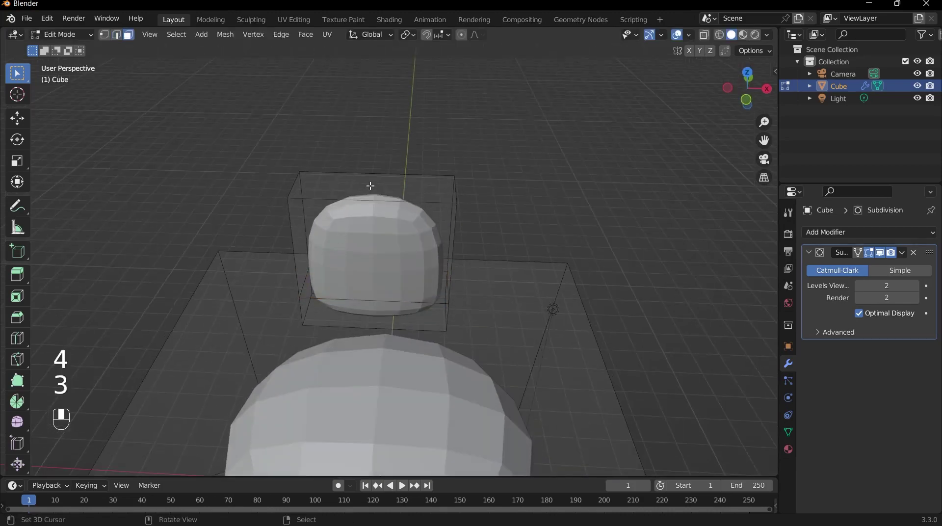
{"action": "key", "text": "grave"}
{"action": "left_click", "coordinate": [414, 133]}
{"action": "key", "text": "g"}
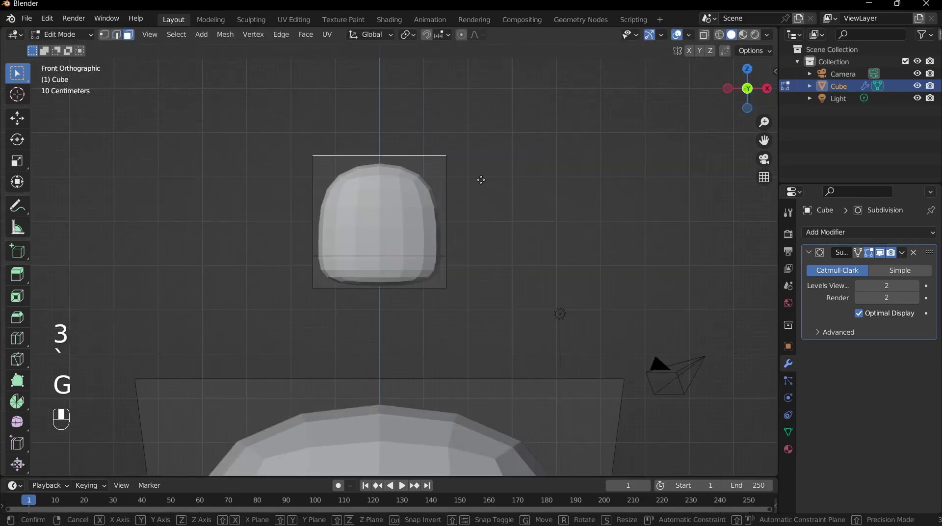
{"action": "left_click", "coordinate": [496, 209]}
Select the whole ear piece and widen it along X to about 1.15 times
{"action": "key", "text": "a"}
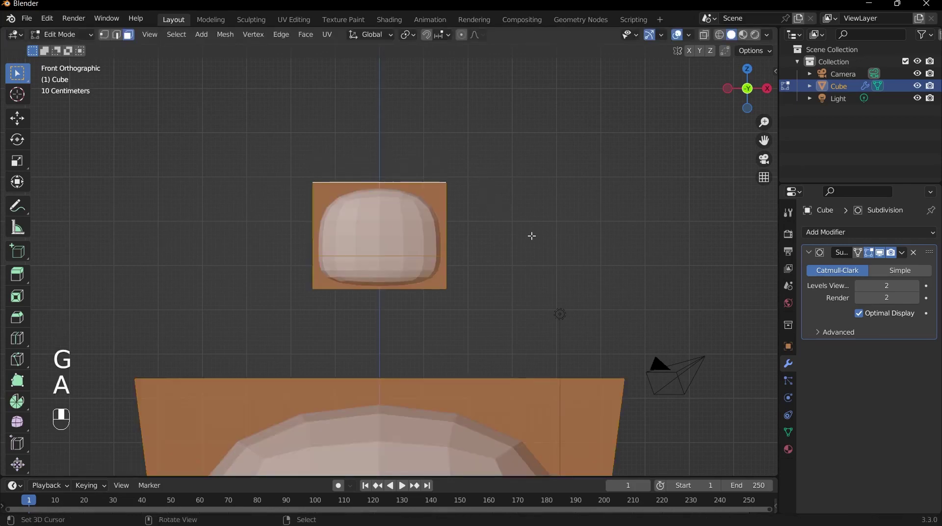
{"action": "key", "text": "alt+a"}
{"action": "key", "text": "l"}
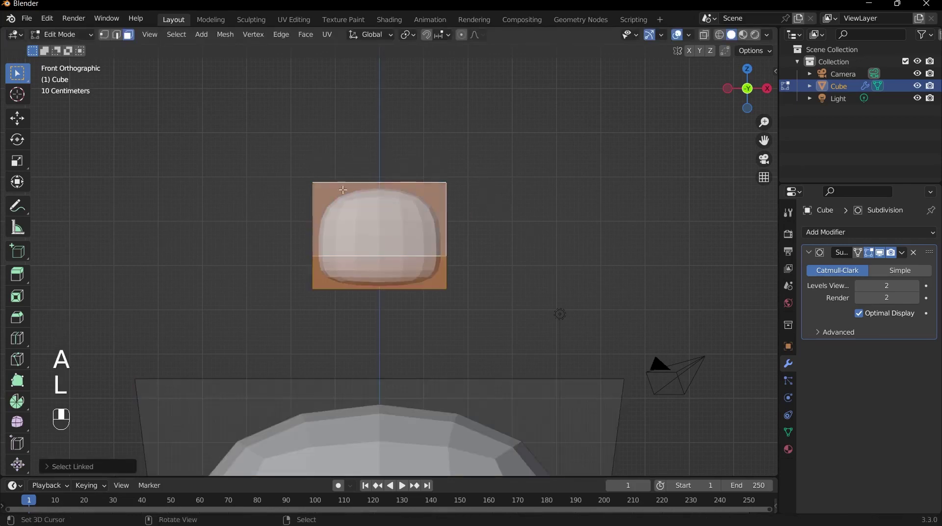
{"action": "key", "text": "s"}
{"action": "key", "text": "x"}
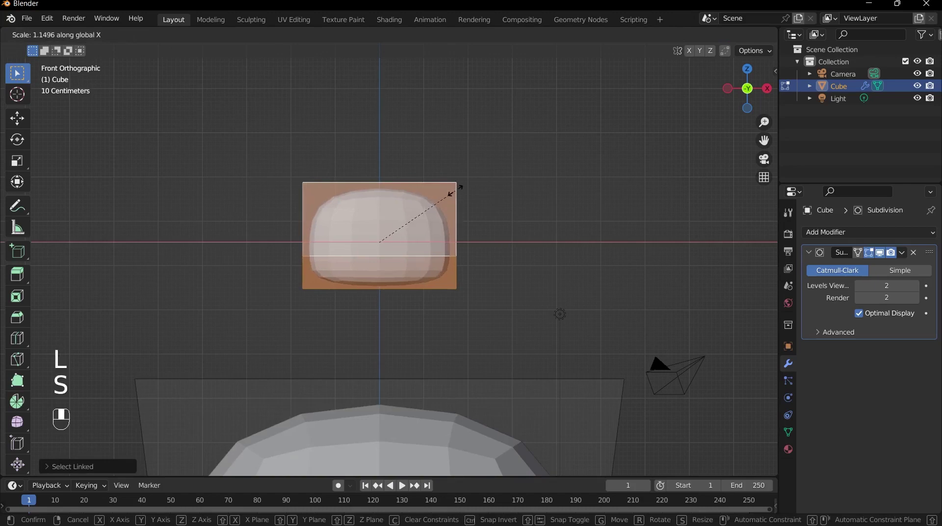
{"action": "left_click", "coordinate": [458, 191]}
Add a vertical loop cut through the middle of the ear
{"action": "scroll", "coordinate": [475, 224], "scroll_direction": "down", "scroll_amount": 2}
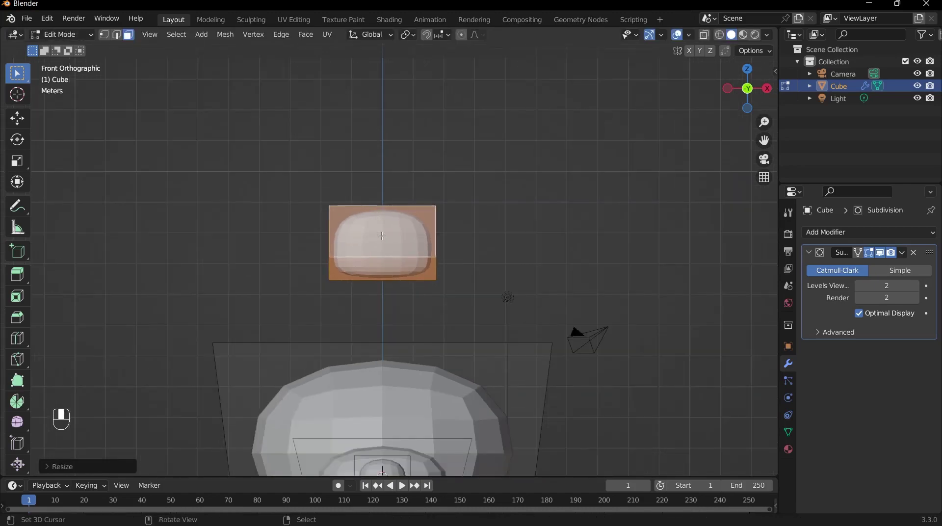
{"action": "key", "text": "ctrl"}
{"action": "key", "text": "ctrl+r"}
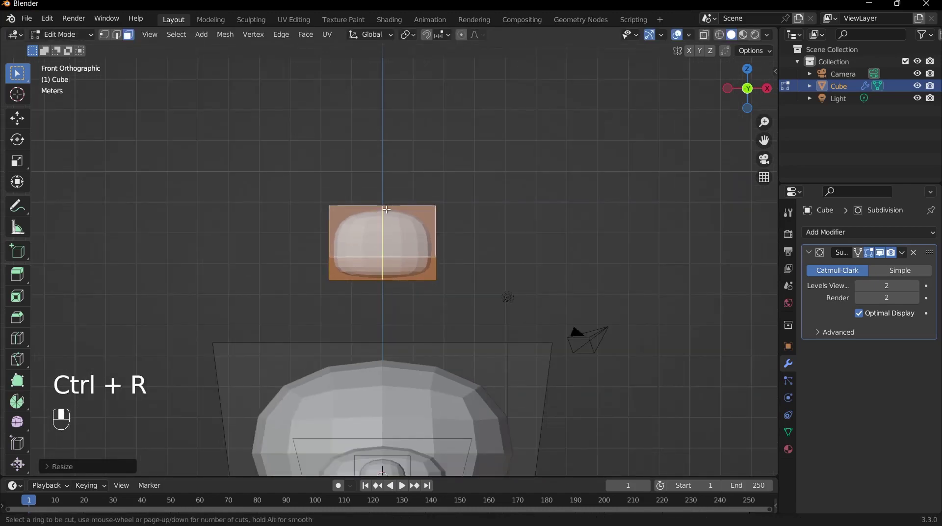
{"action": "left_click", "coordinate": [384, 210]}
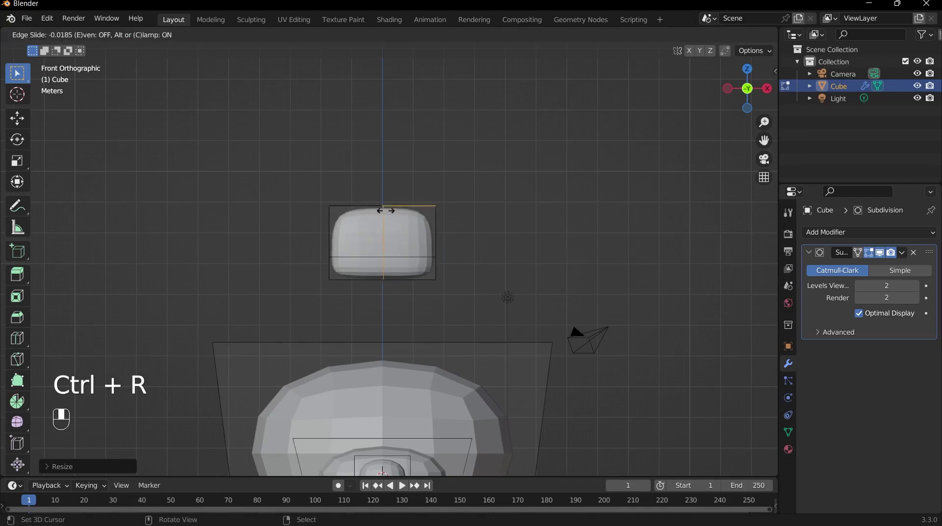
{"action": "left_click", "coordinate": [386, 208]}
Select the ear's top centre edge and raise it along Z in front view to form a peak
{"action": "middle_click_drag", "start_coordinate": [428, 222], "coordinate": [388, 227]}
{"action": "scroll", "coordinate": [379, 213], "scroll_direction": "up", "scroll_amount": 1}
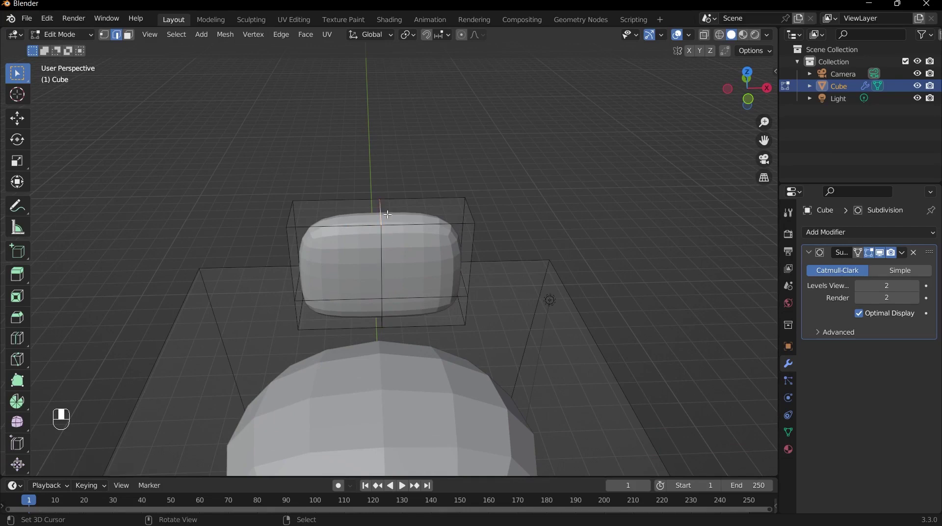
{"action": "key", "text": "grave"}
{"action": "left_click", "coordinate": [369, 179]}
{"action": "key", "text": "g"}
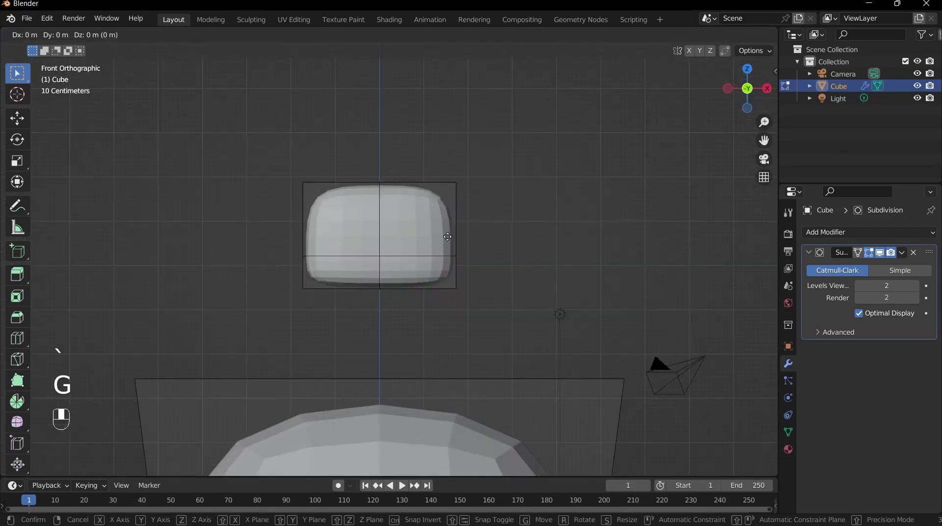
{"action": "key", "text": "z"}
{"action": "left_click", "coordinate": [450, 204]}
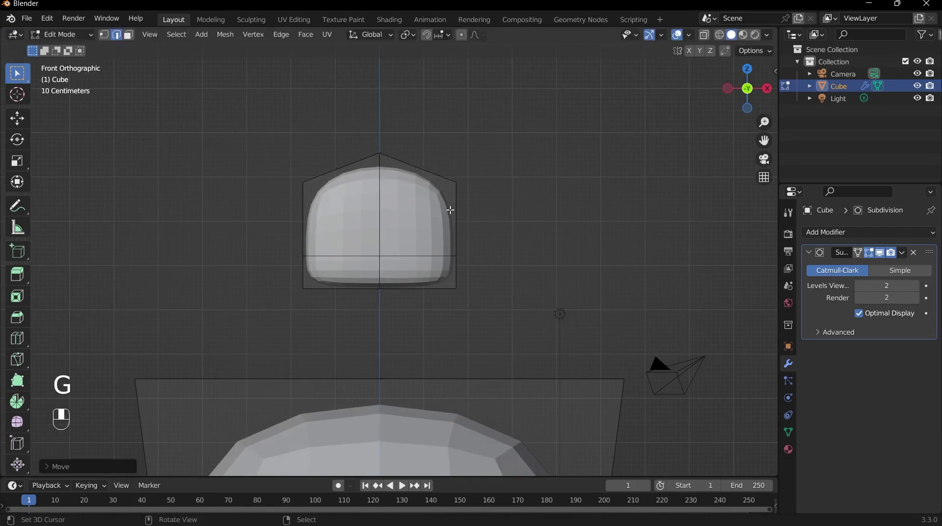
Raise the ear's top centre edge a little further along Z and check the rounded shape in Object Mode
{"action": "middle_click_drag", "start_coordinate": [448, 206], "coordinate": [321, 211]}
{"action": "key", "text": "grave"}
{"action": "left_click", "coordinate": [337, 185]}
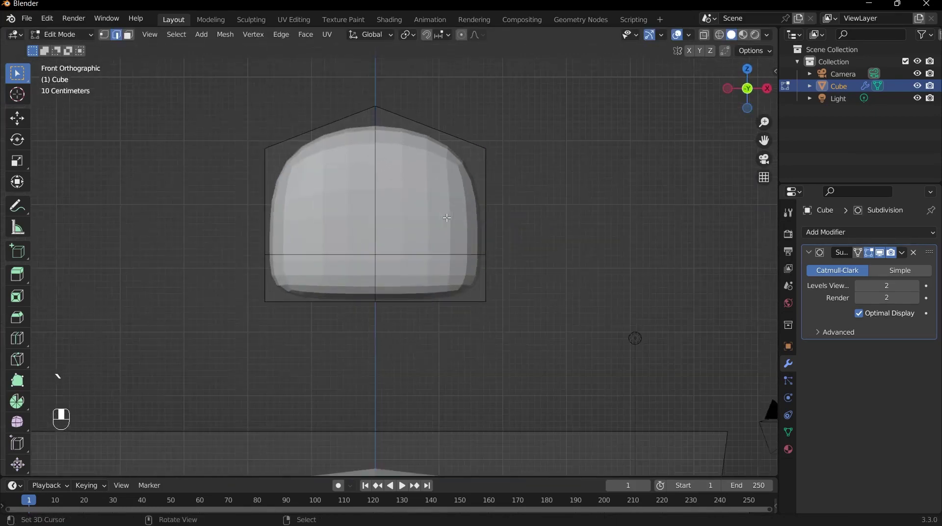
{"action": "key", "text": "g"}
{"action": "key", "text": "z"}
{"action": "left_click", "coordinate": [446, 238]}
{"action": "key", "text": "Tab"}
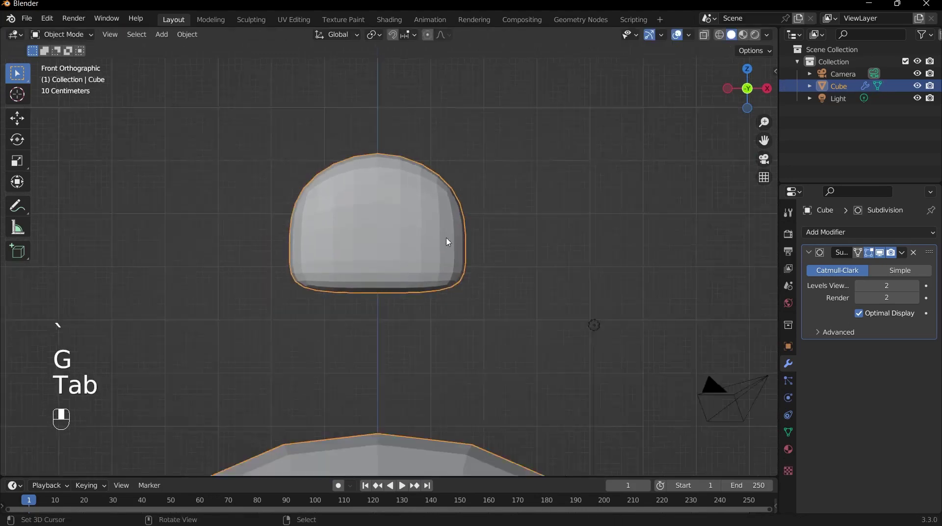
{"action": "middle_click_drag", "start_coordinate": [446, 246], "coordinate": [389, 258]}
{"action": "key", "text": "grave"}
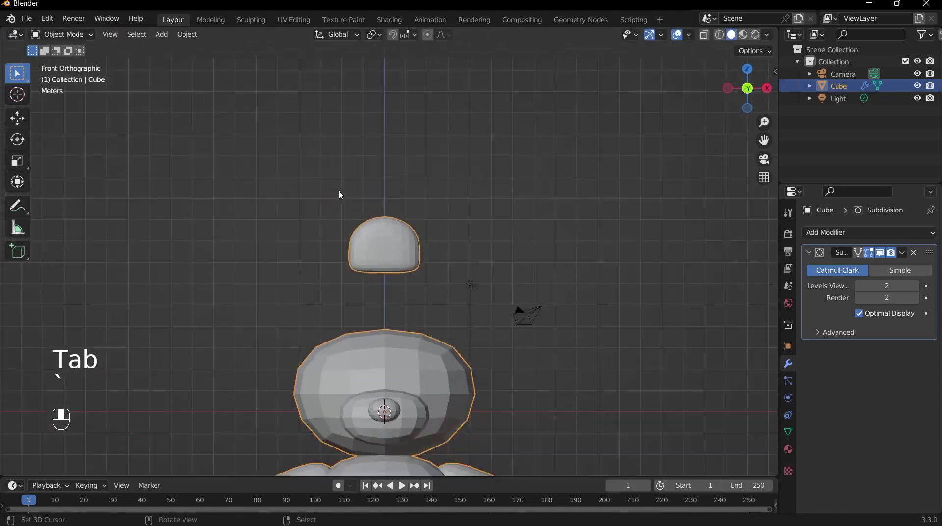
Select the whole ear in Edit Mode and move it down onto the +X side of the head's top
{"action": "key", "text": "Tab"}
{"action": "key", "text": "l"}
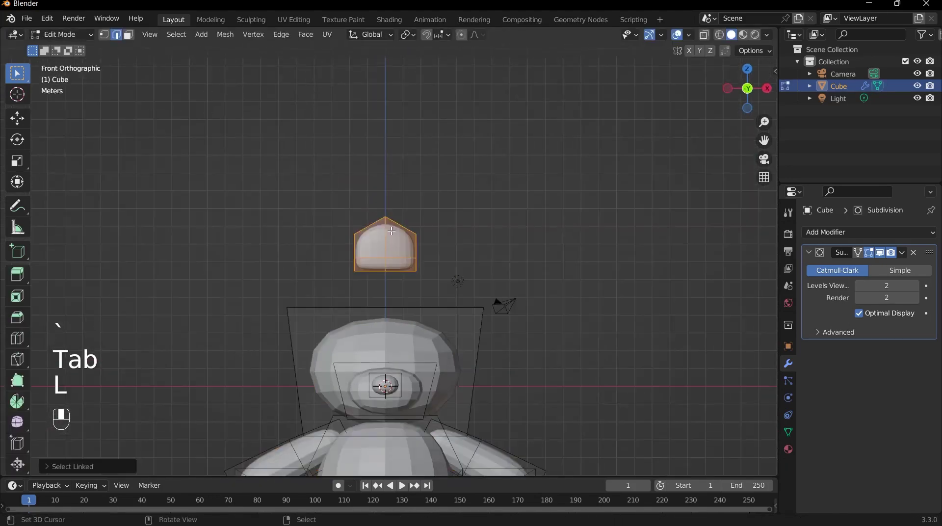
{"action": "key", "text": "g"}
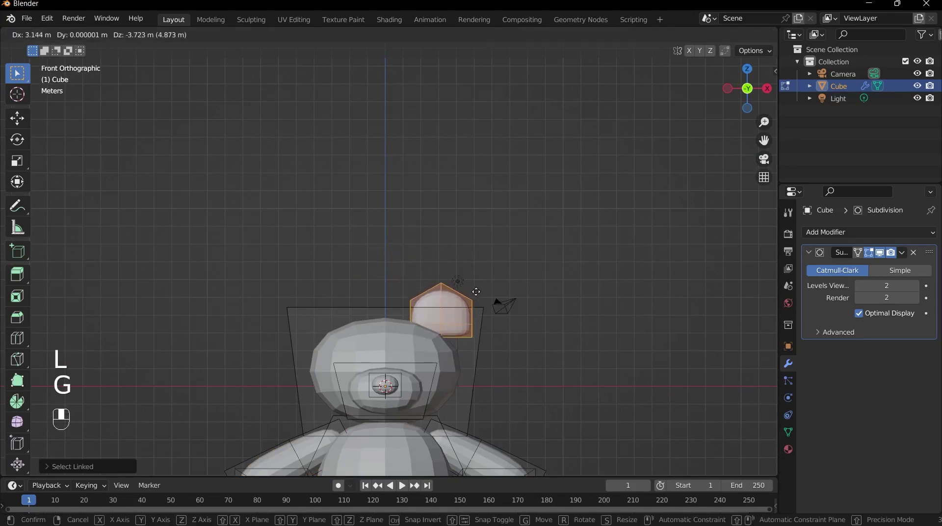
{"action": "left_click", "coordinate": [419, 289]}
Rotate the ear outward in front view and lower it onto the head's upper +X side
{"action": "key", "text": "t"}
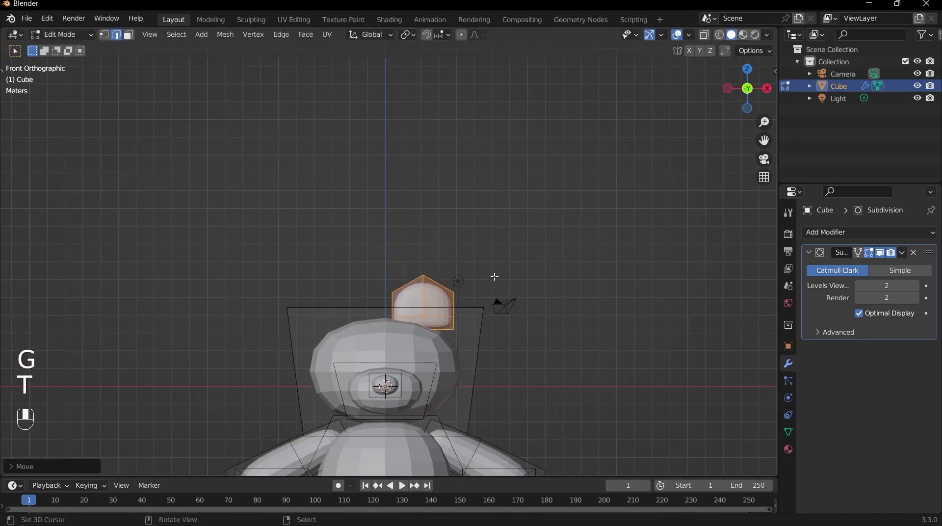
{"action": "key", "text": "t"}
{"action": "key", "text": "r"}
{"action": "left_click", "coordinate": [501, 260]}
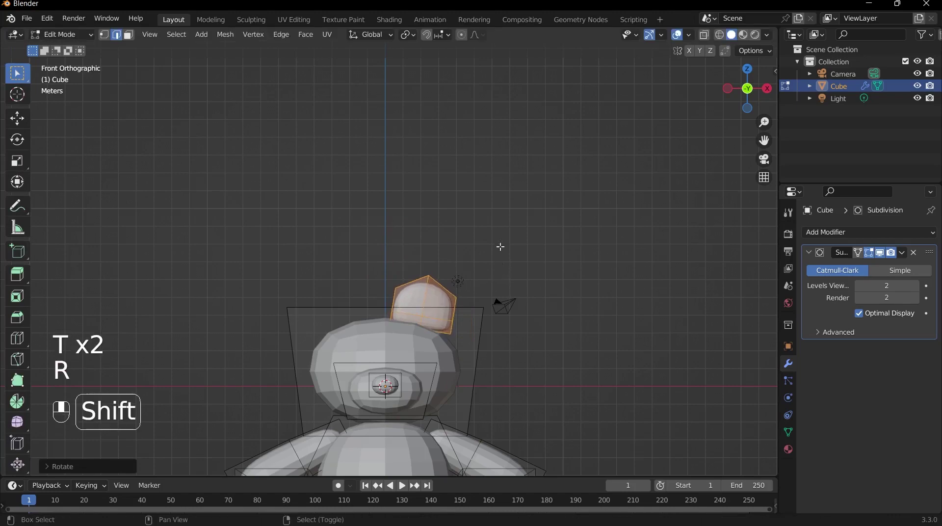
{"action": "scroll", "coordinate": [479, 183], "scroll_direction": "up", "scroll_amount": 5}
{"action": "key", "text": "g"}
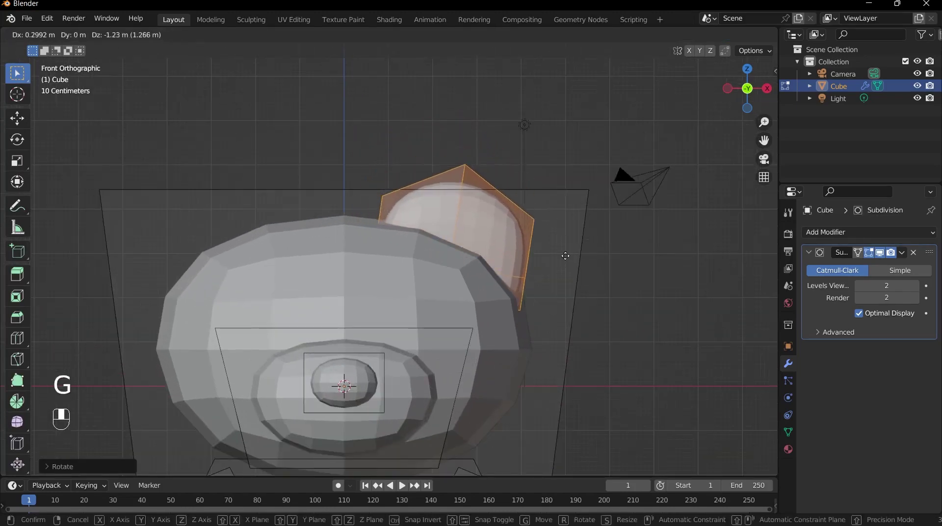
{"action": "left_click", "coordinate": [564, 237]}
{"action": "key", "text": "r"}
{"action": "left_click", "coordinate": [567, 263]}
Move the ear slightly back and down in right side view, and check its placement in Object Mode
{"action": "key", "text": "grave"}
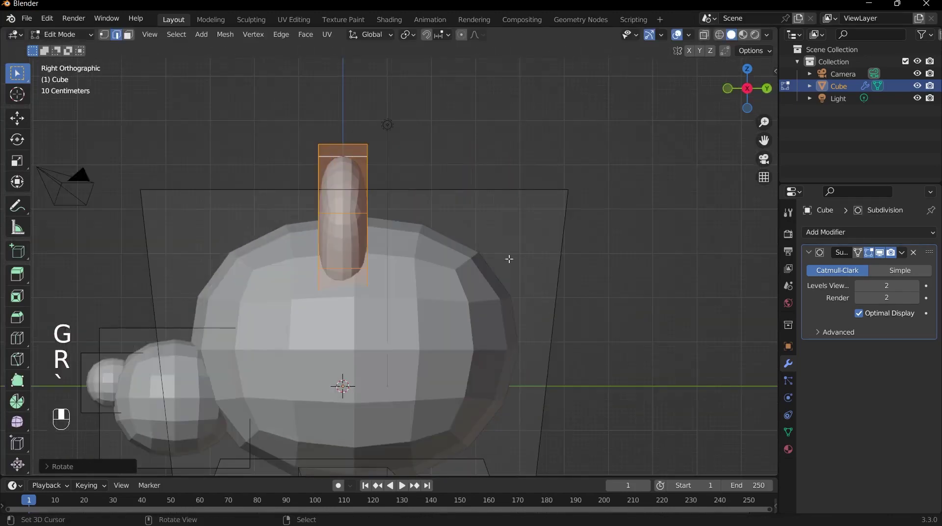
{"action": "scroll", "coordinate": [462, 252], "scroll_direction": "up", "scroll_amount": 2}
{"action": "key", "text": "g"}
{"action": "left_click", "coordinate": [491, 283]}
{"action": "key", "text": "grave"}
{"action": "left_click", "coordinate": [424, 211]}
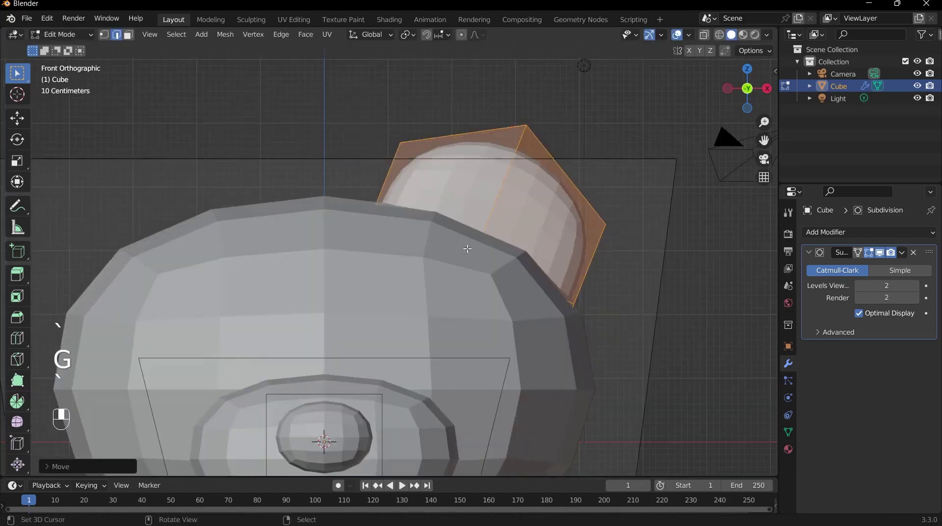
{"action": "scroll", "coordinate": [515, 265], "scroll_direction": "down", "scroll_amount": 6}
{"action": "key", "text": "Tab"}
{"action": "middle_click_drag", "start_coordinate": [515, 294], "coordinate": [392, 289]}
{"action": "key", "text": "grave"}
{"action": "left_click", "coordinate": [340, 213]}
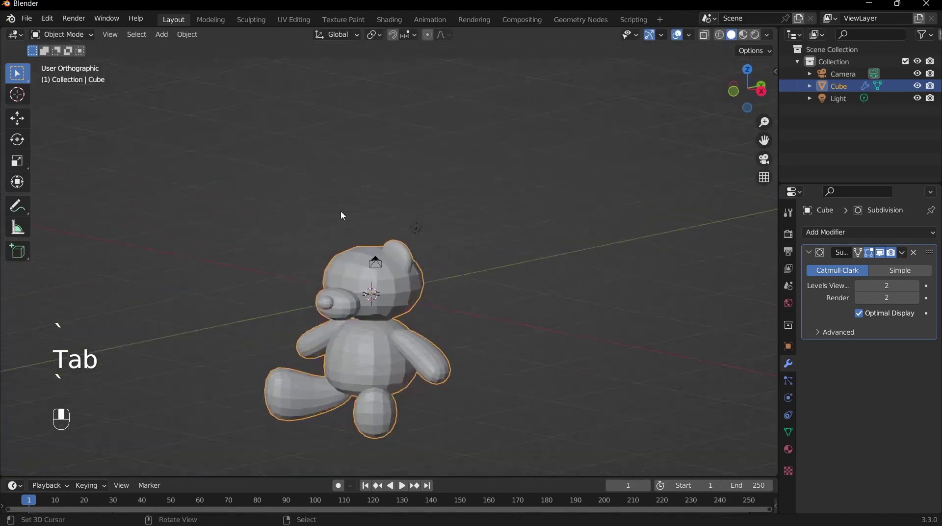
Thicken the ear along global Y by a factor of about 1.26 and check it in Object Mode
{"action": "key", "text": "grave"}
{"action": "left_click", "coordinate": [539, 239]}
{"action": "scroll", "coordinate": [458, 254], "scroll_direction": "up", "scroll_amount": 7}
{"action": "key", "text": "Tab"}
{"action": "key", "text": "s"}
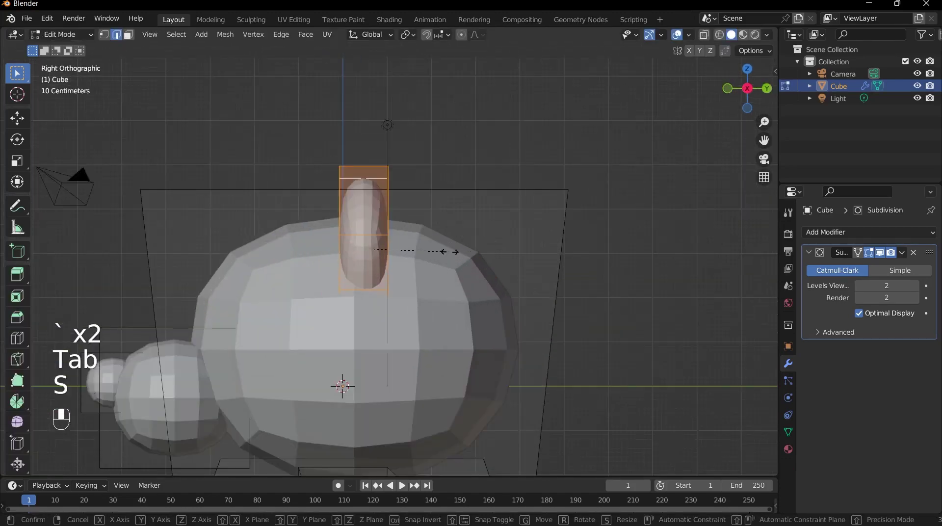
{"action": "middle_click", "coordinate": [451, 248]}
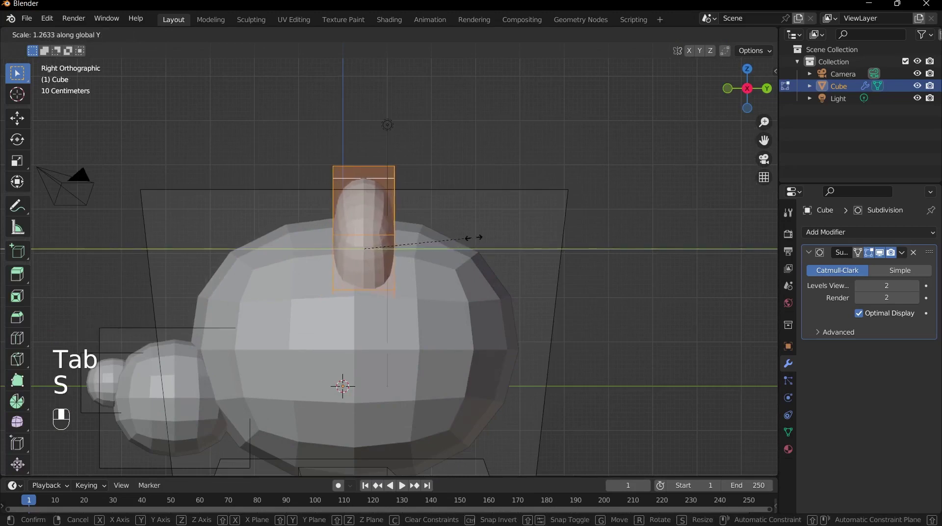
{"action": "left_click", "coordinate": [475, 237]}
{"action": "middle_click_drag", "start_coordinate": [466, 240], "coordinate": [500, 305]}
{"action": "key", "text": "Tab"}
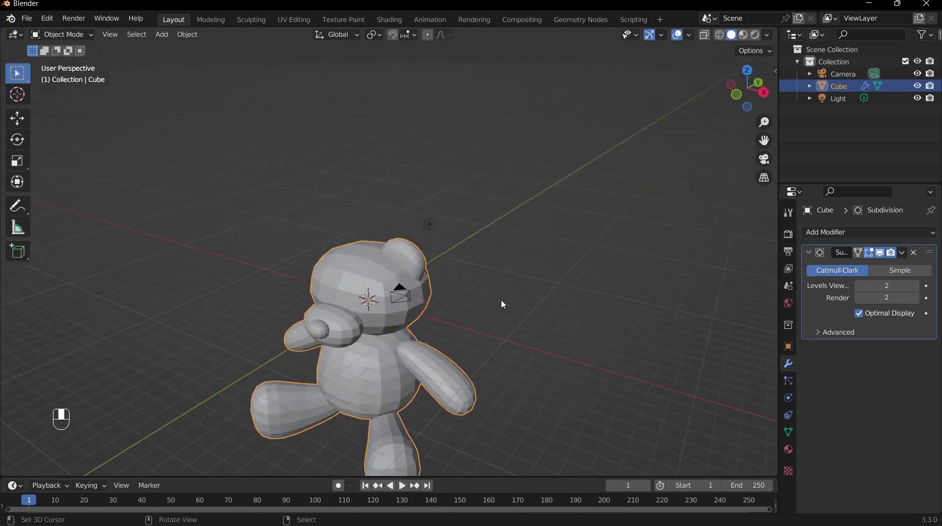
Return to Edit Mode with the ear selected and set the pivot point to 3D Cursor
{"action": "scroll", "coordinate": [441, 264], "scroll_direction": "up", "scroll_amount": 4}
{"action": "key", "text": "KP_1"}
{"action": "scroll", "coordinate": [442, 250], "scroll_direction": "up", "scroll_amount": 3}
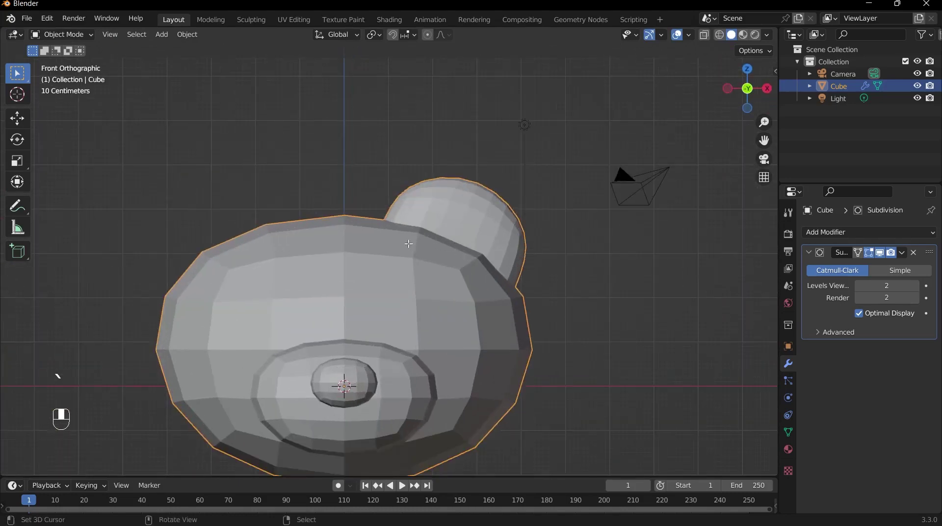
{"action": "key", "text": "Tab"}
{"action": "scroll", "coordinate": [417, 242], "scroll_direction": "down", "scroll_amount": 3}
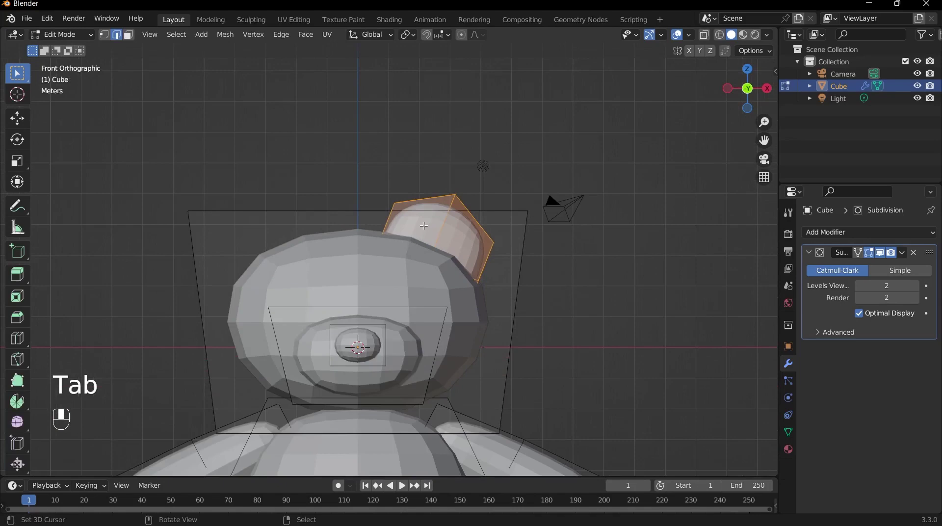
{"action": "middle_click_drag", "start_coordinate": [423, 226], "coordinate": [392, 240]}
{"action": "scroll", "coordinate": [388, 243], "scroll_direction": "down", "scroll_amount": 6}
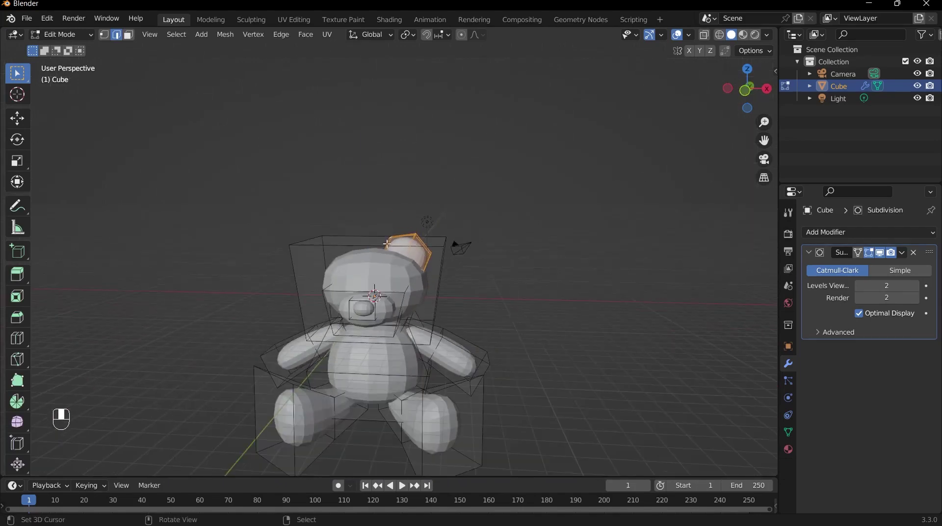
{"action": "key", "text": "period"}
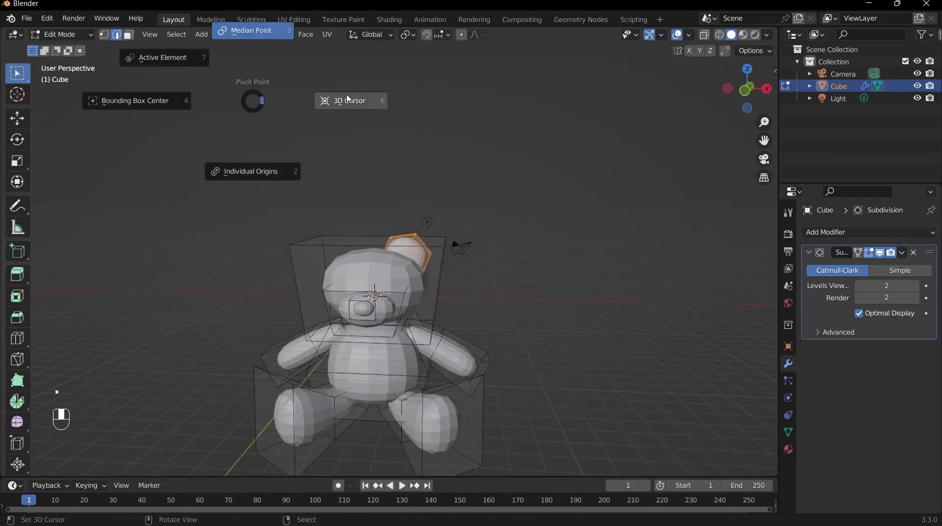
{"action": "left_click", "coordinate": [347, 105]}
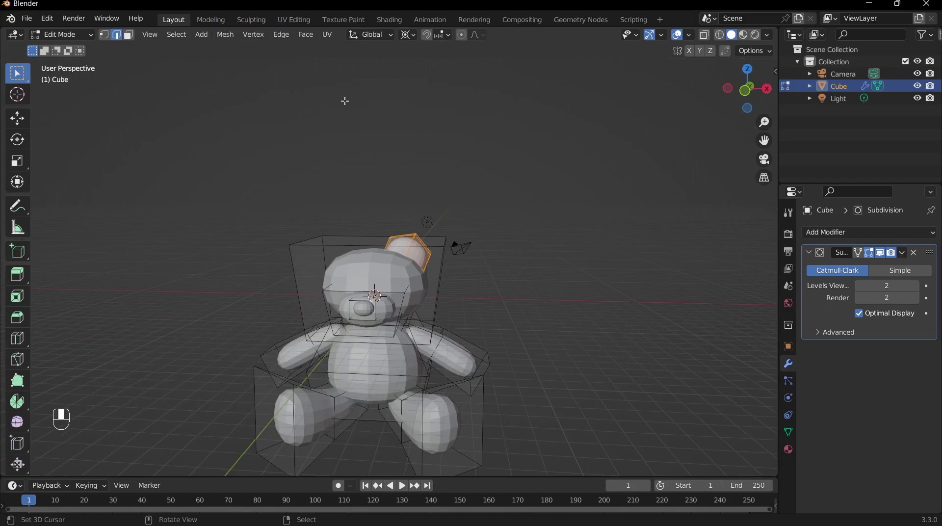
Duplicate the ear in place, mirror the copy with a scale of -1 along X, and check the bear in Object Mode
{"action": "middle_click_drag", "start_coordinate": [339, 231], "coordinate": [392, 272]}
{"action": "key", "text": "shift+d"}
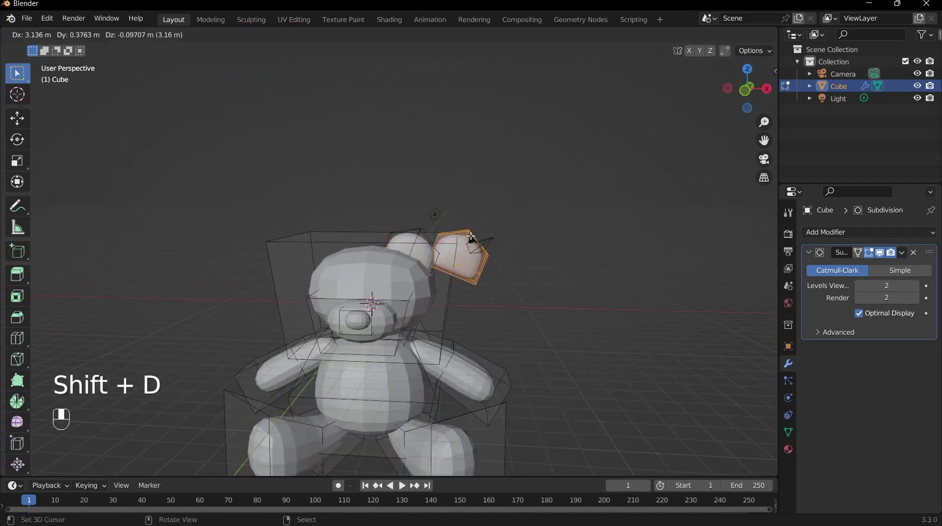
{"action": "right_click", "coordinate": [471, 237]}
{"action": "type", "text": "sx-1"}
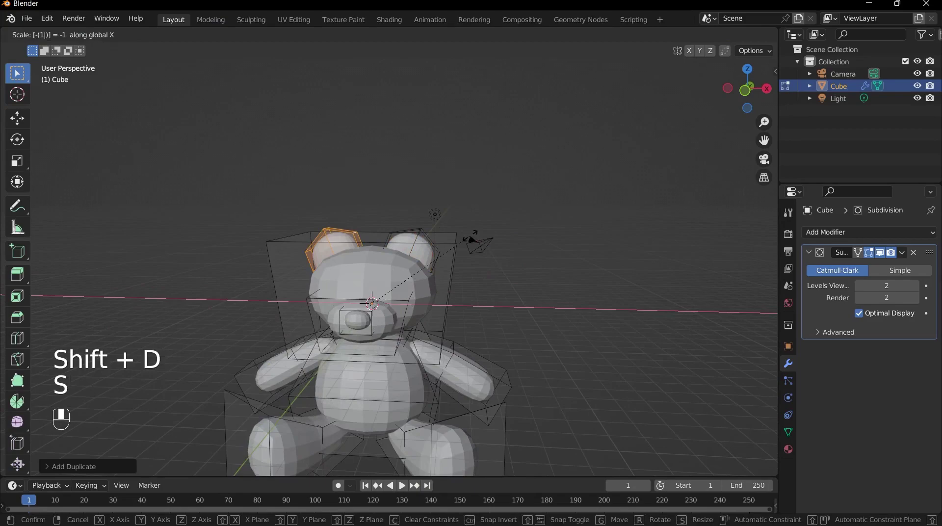
{"action": "key", "text": "Return"}
{"action": "key", "text": "Tab"}
{"action": "scroll", "coordinate": [470, 235], "scroll_direction": "down", "scroll_amount": 4}
{"action": "key", "text": "grave"}
{"action": "left_click", "coordinate": [323, 199]}
{"action": "scroll", "coordinate": [441, 327], "scroll_direction": "up", "scroll_amount": 4}
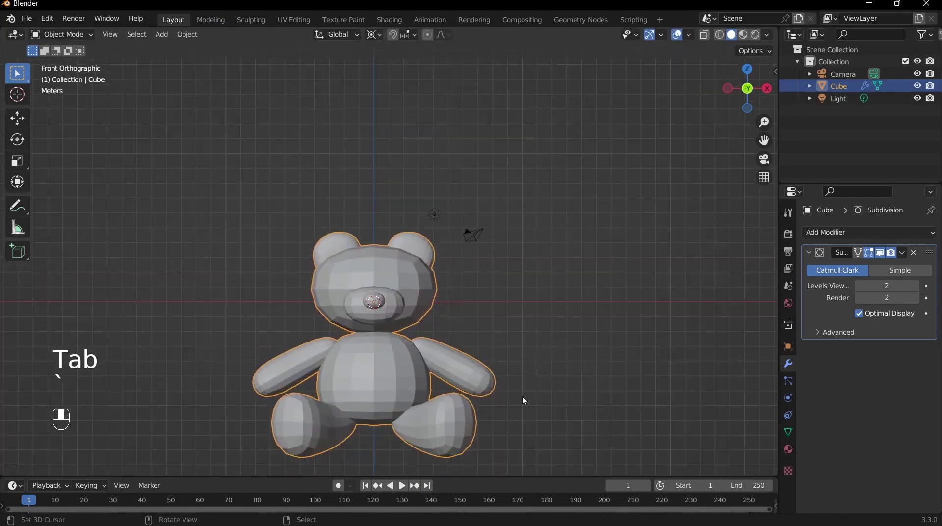
{"action": "middle_click_drag", "start_coordinate": [475, 342], "coordinate": [421, 249], "text": "shift"}
{"action": "scroll", "coordinate": [421, 248], "scroll_direction": "up", "scroll_amount": 4}
{"action": "middle_click_drag", "start_coordinate": [428, 289], "coordinate": [208, 333]}
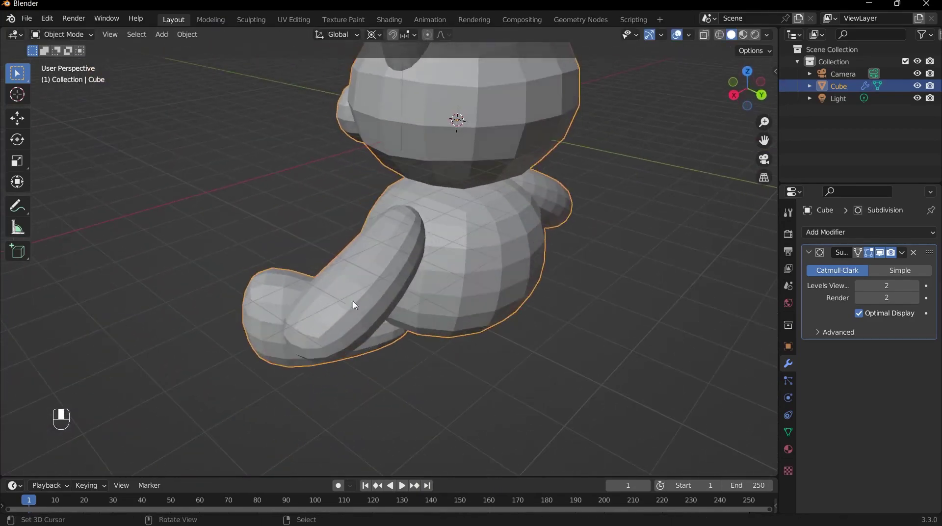
Select the hand-end face of the +X arm, set the pivot point to Median Point and enlarge the face slightly
{"action": "key", "text": "Tab"}
{"action": "middle_click_drag", "start_coordinate": [353, 305], "coordinate": [431, 284]}
{"action": "key", "text": "3"}
{"action": "left_click", "coordinate": [377, 343]}
{"action": "middle_click_drag", "start_coordinate": [407, 363], "coordinate": [492, 380]}
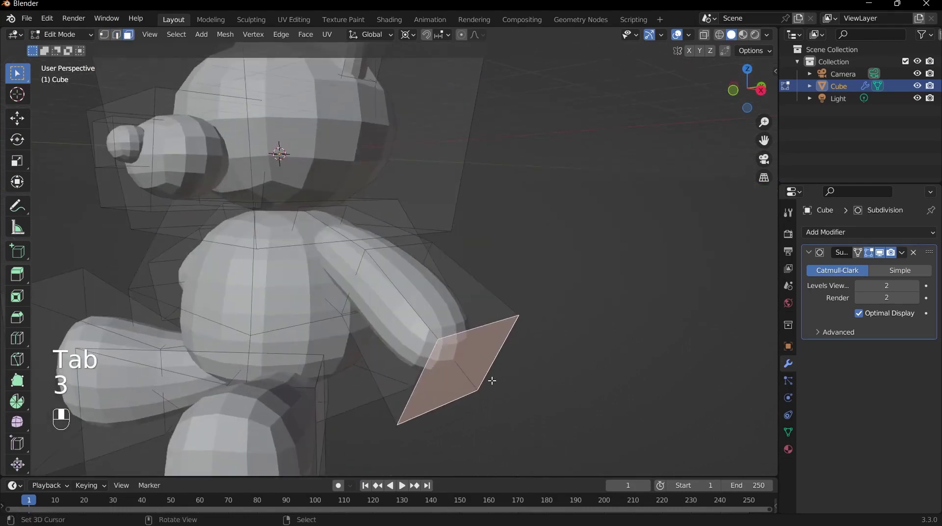
{"action": "key", "text": "s"}
{"action": "right_click", "coordinate": [589, 372]}
{"action": "key", "text": "period"}
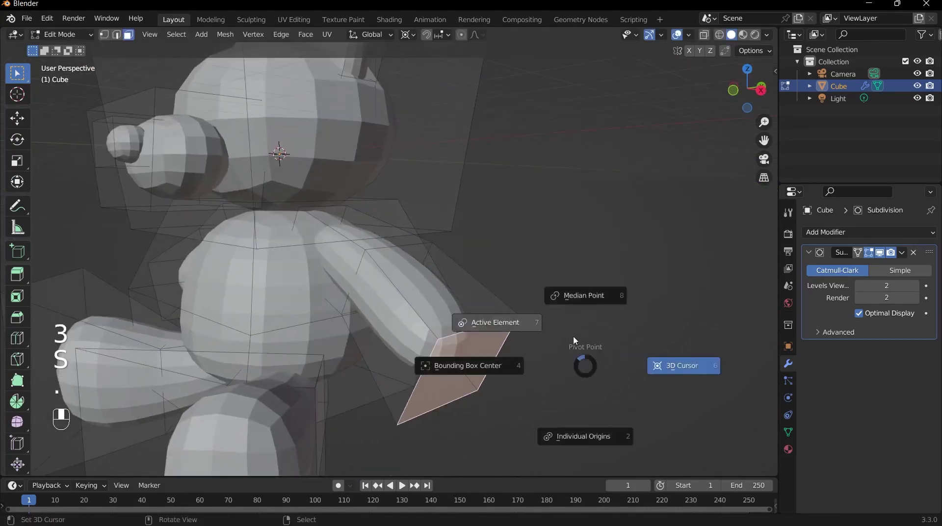
{"action": "left_click", "coordinate": [569, 304]}
{"action": "key", "text": "s"}
{"action": "left_click", "coordinate": [530, 339]}
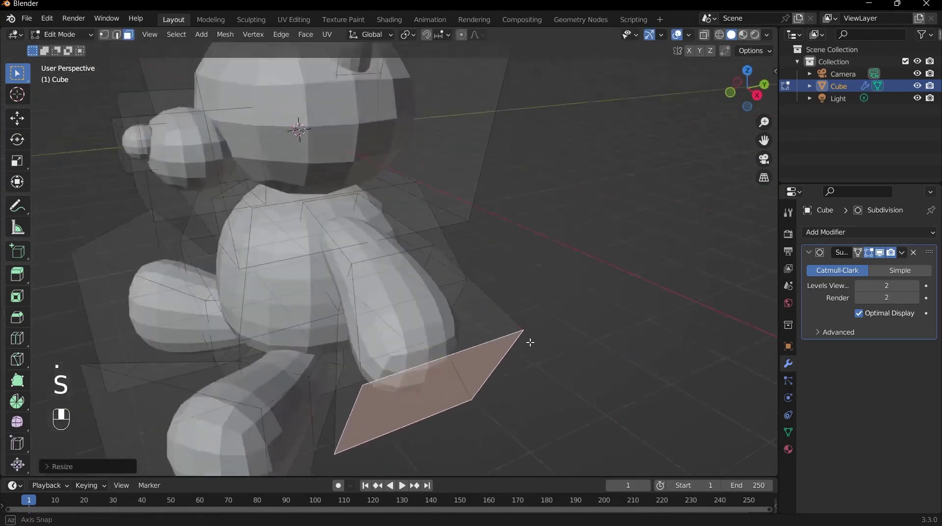
Select the hidden shoulder-end face of the +X arm using X-ray and move it further into the body in front view
{"action": "middle_click_drag", "start_coordinate": [530, 338], "coordinate": [503, 244]}
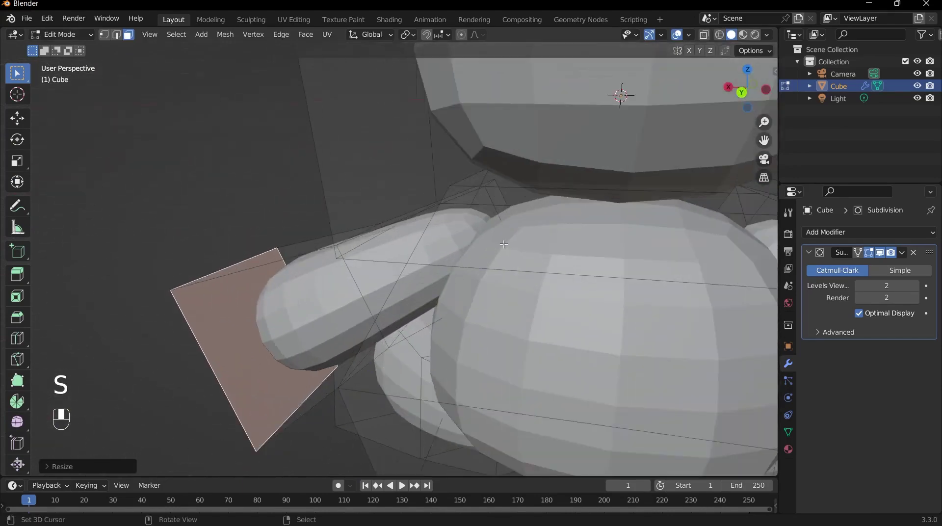
{"action": "key", "text": "alt+z"}
{"action": "left_click", "coordinate": [501, 204]}
{"action": "key", "text": "grave"}
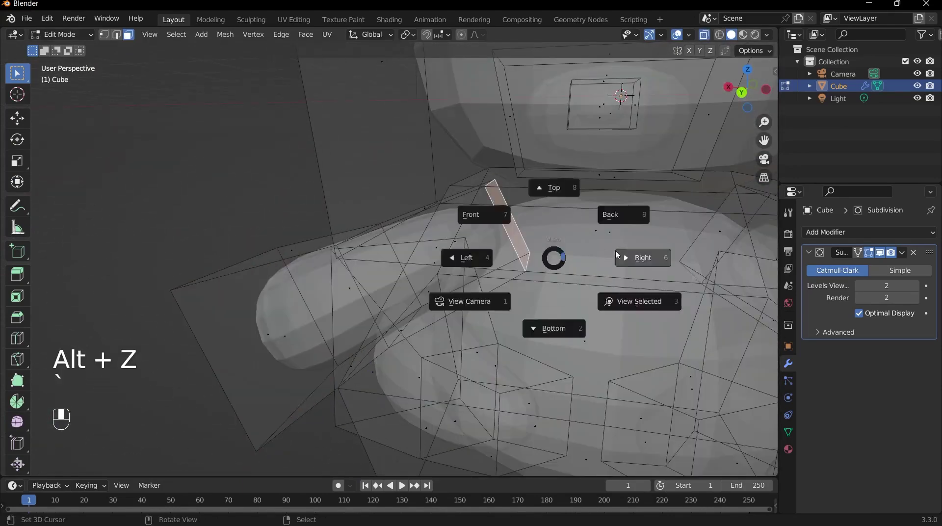
{"action": "left_click", "coordinate": [615, 250]}
{"action": "key", "text": "alt+z"}
{"action": "key", "text": "grave"}
{"action": "left_click", "coordinate": [430, 217]}
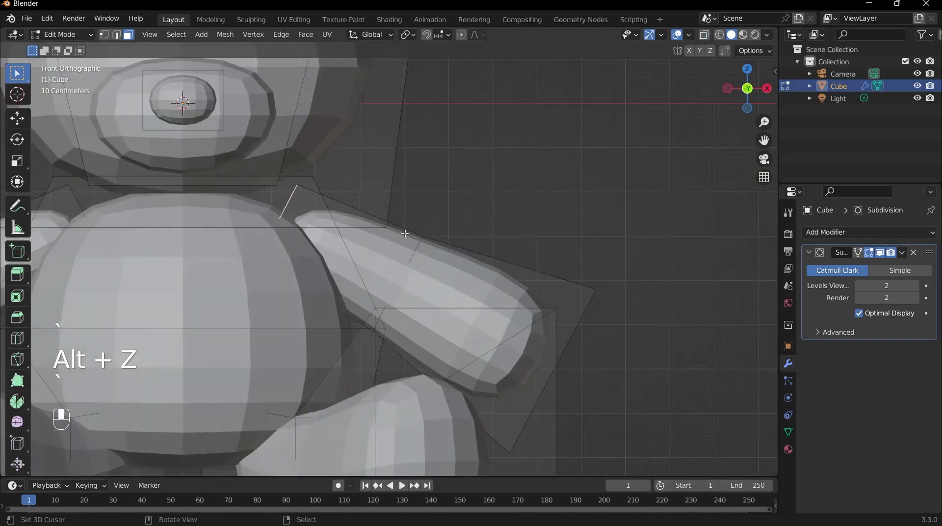
{"action": "key", "text": "g"}
{"action": "key", "text": "shift"}
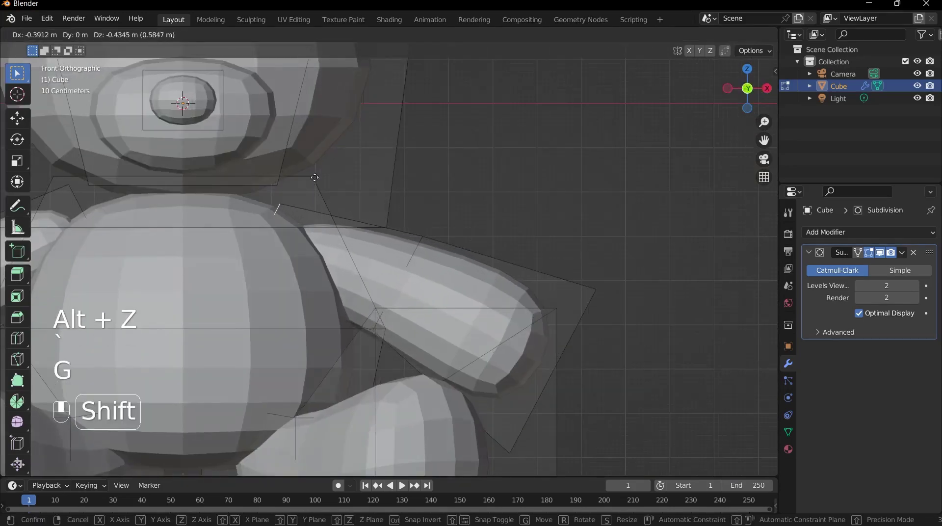
{"action": "left_click", "coordinate": [343, 177]}
Scale the arm's shoulder-end face up by a factor of about 1.23 and check the shape in Object Mode
{"action": "key", "text": "s"}
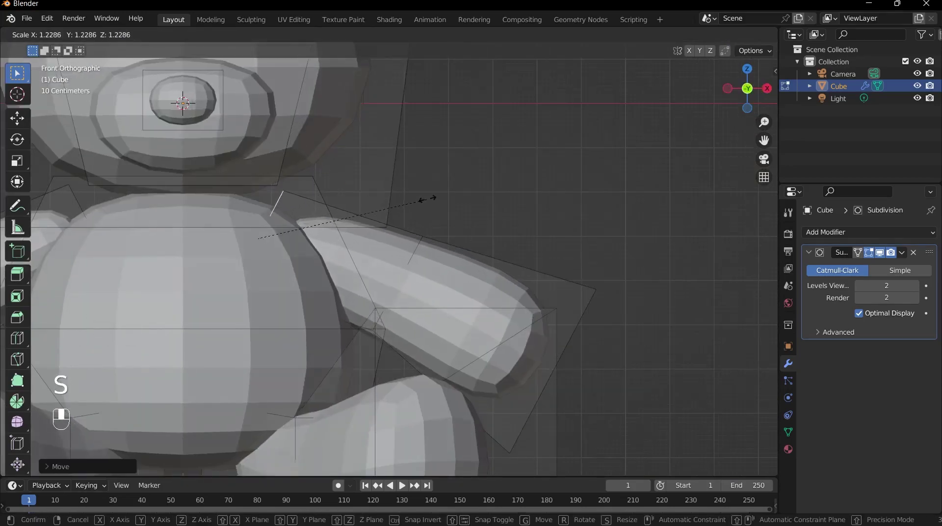
{"action": "left_click", "coordinate": [426, 198]}
{"action": "key", "text": "Tab"}
{"action": "middle_click_drag", "start_coordinate": [500, 226], "coordinate": [397, 349]}
Select the edge loop around the middle of the +X leg, enlarge it slightly and check the leg in Object Mode
{"action": "key", "text": "Tab"}
{"action": "key", "text": "2"}
{"action": "left_click", "coordinate": [309, 299], "text": "alt"}
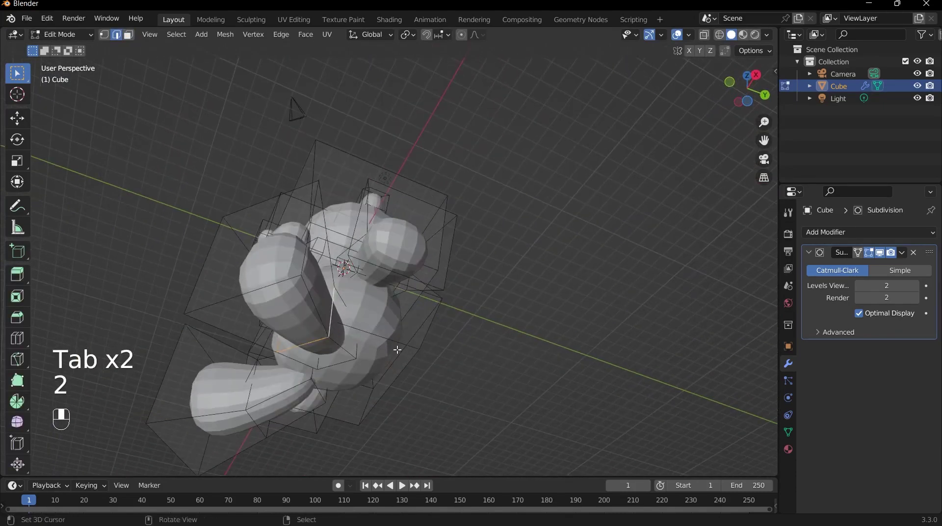
{"action": "key", "text": "s"}
{"action": "left_click", "coordinate": [430, 342]}
{"action": "key", "text": "grave"}
{"action": "left_click", "coordinate": [396, 299]}
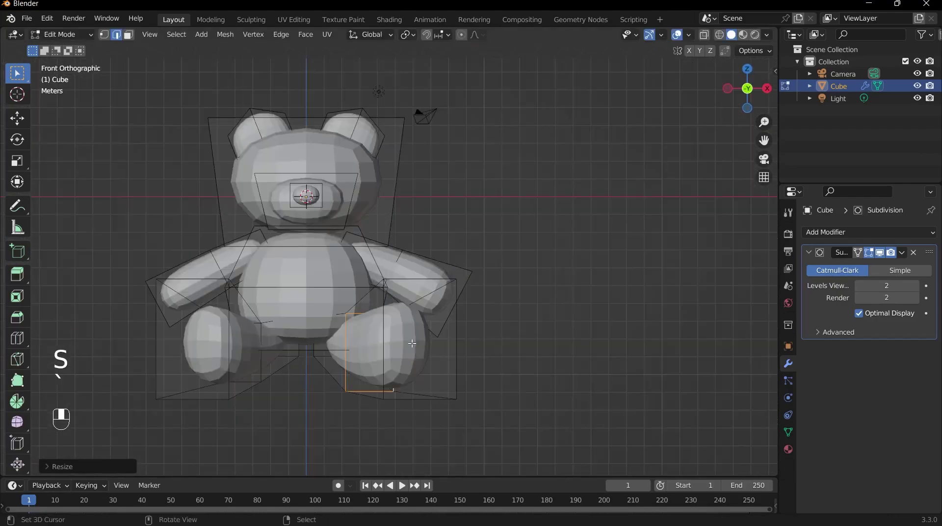
{"action": "key", "text": "Tab"}
{"action": "middle_click_drag", "start_coordinate": [409, 363], "coordinate": [228, 395]}
Select the linked meshes of the -X arm and -X leg and delete them
{"action": "key", "text": "Tab"}
{"action": "key", "text": "l"}
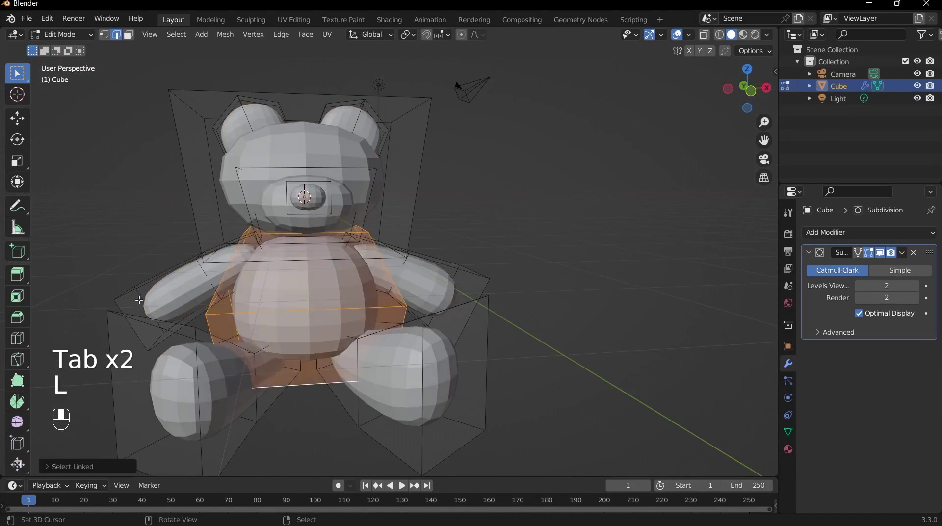
{"action": "key", "text": "l"}
{"action": "key", "text": "l"}
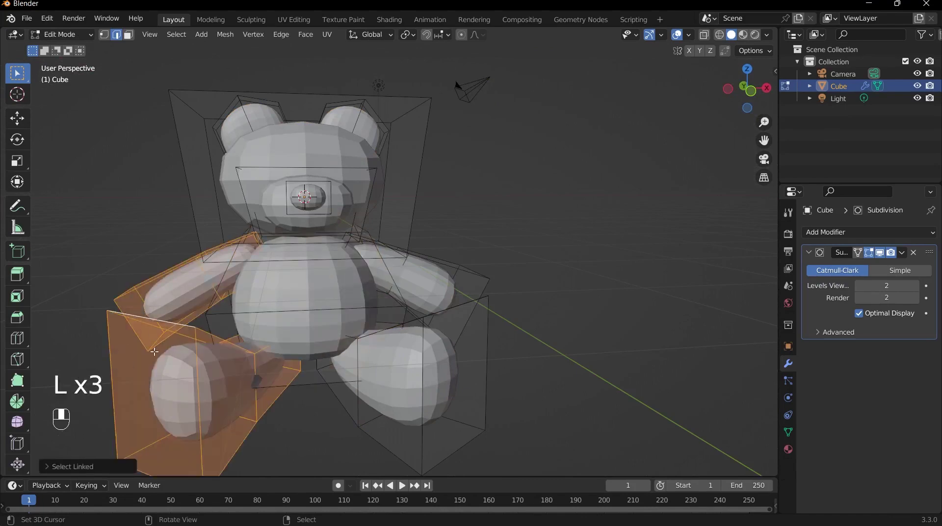
{"action": "key", "text": "x"}
{"action": "left_click", "coordinate": [154, 351]}
Select the side edges around the middle of the +X leg, scale them in top view and check the leg's shape
{"action": "middle_click_drag", "start_coordinate": [154, 351], "coordinate": [377, 303]}
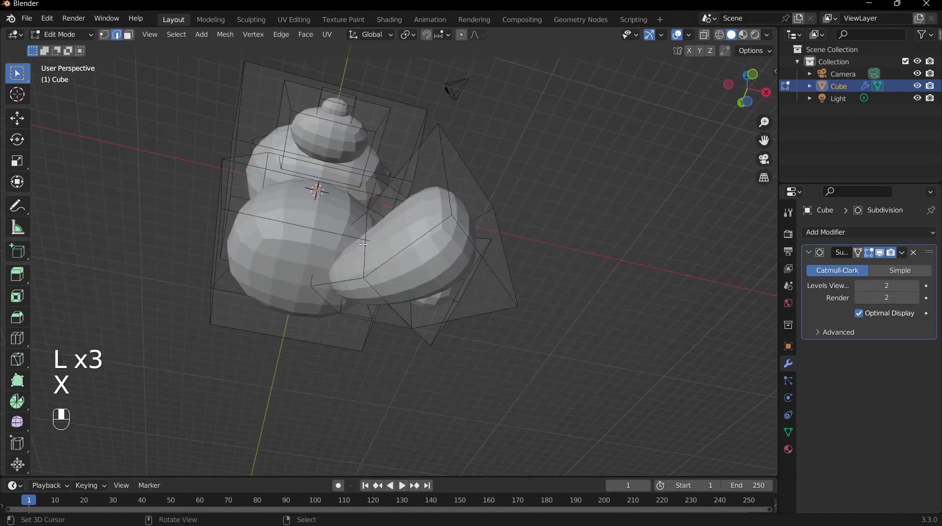
{"action": "middle_click_drag", "start_coordinate": [363, 245], "coordinate": [242, 292]}
{"action": "right_click", "coordinate": [347, 356], "text": "shift"}
{"action": "key", "text": "grave"}
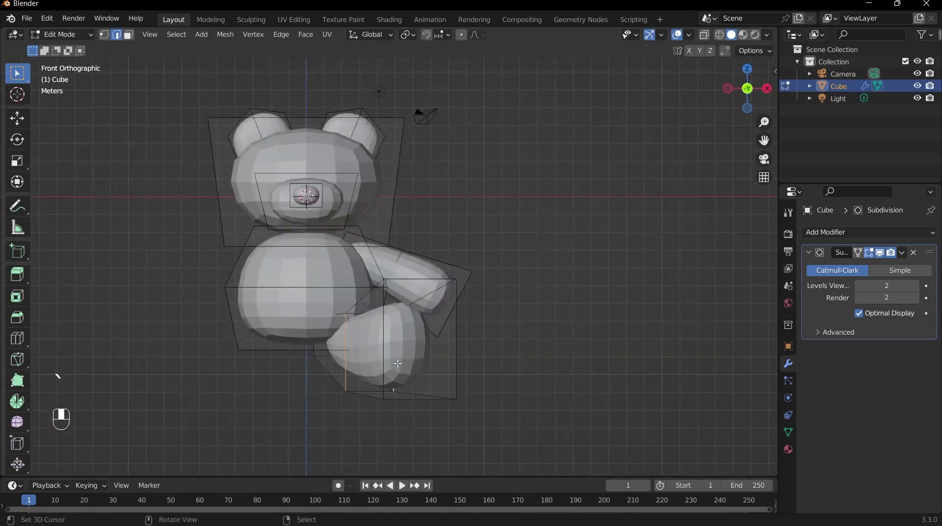
{"action": "key", "text": "grave"}
{"action": "key", "text": "grave"}
{"action": "key", "text": "s"}
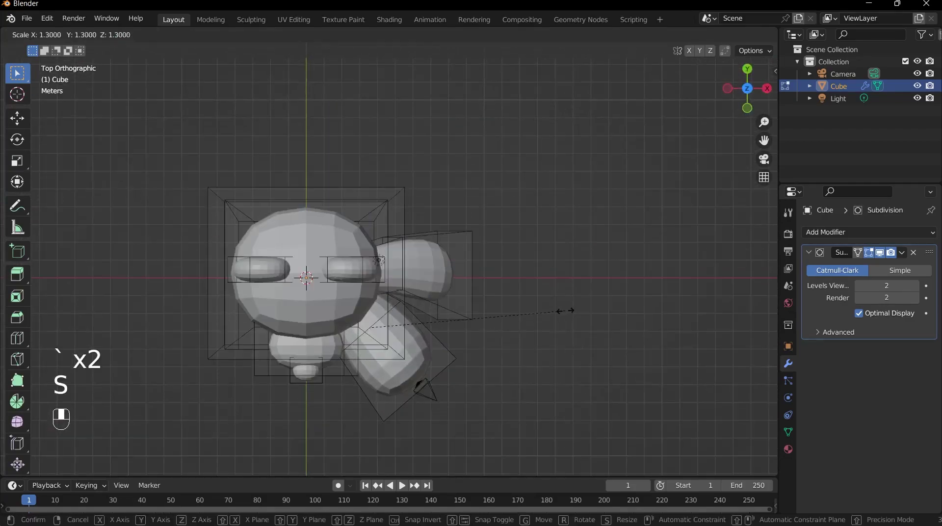
{"action": "left_click", "coordinate": [520, 309]}
{"action": "middle_click_drag", "start_coordinate": [519, 309], "coordinate": [435, 300]}
{"action": "key", "text": "Tab"}
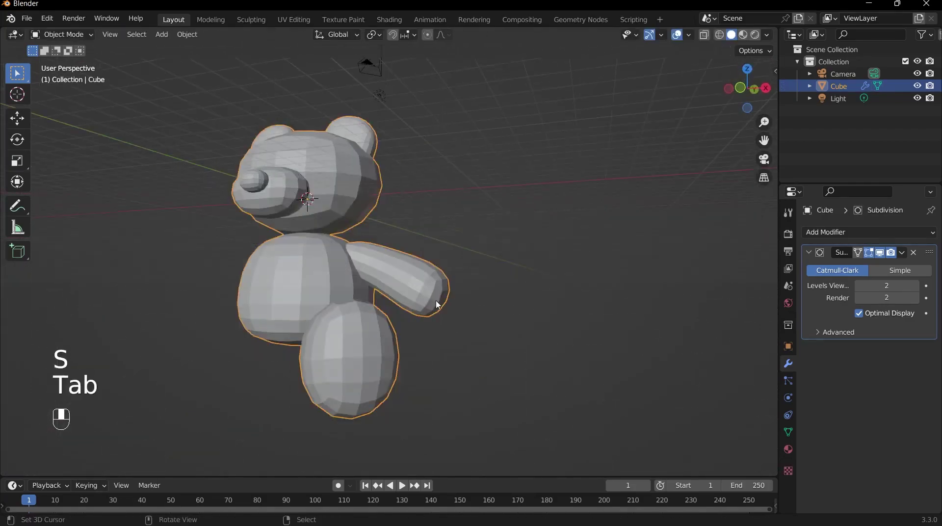
{"action": "middle_click_drag", "start_coordinate": [364, 378], "coordinate": [373, 423]}
{"action": "key", "text": "Tab"}
{"action": "scroll", "coordinate": [386, 329], "scroll_direction": "up", "scroll_amount": 2}
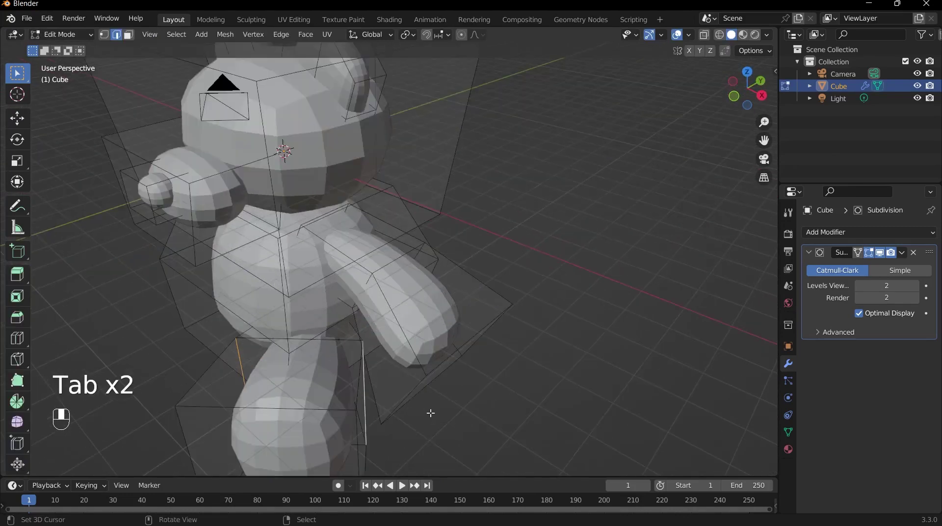
Select the side edges at the hand end of the +X arm, scale them up and check the arm in Object Mode
{"action": "middle_click_drag", "start_coordinate": [428, 399], "coordinate": [354, 353]}
{"action": "left_click", "coordinate": [478, 336], "text": "shift"}
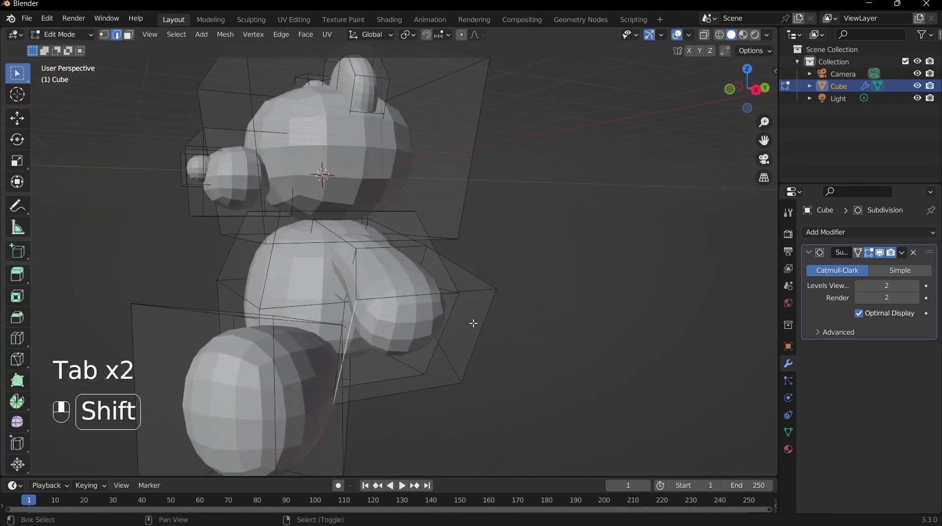
{"action": "key", "text": "s"}
{"action": "left_click", "coordinate": [631, 347]}
{"action": "key", "text": "Tab"}
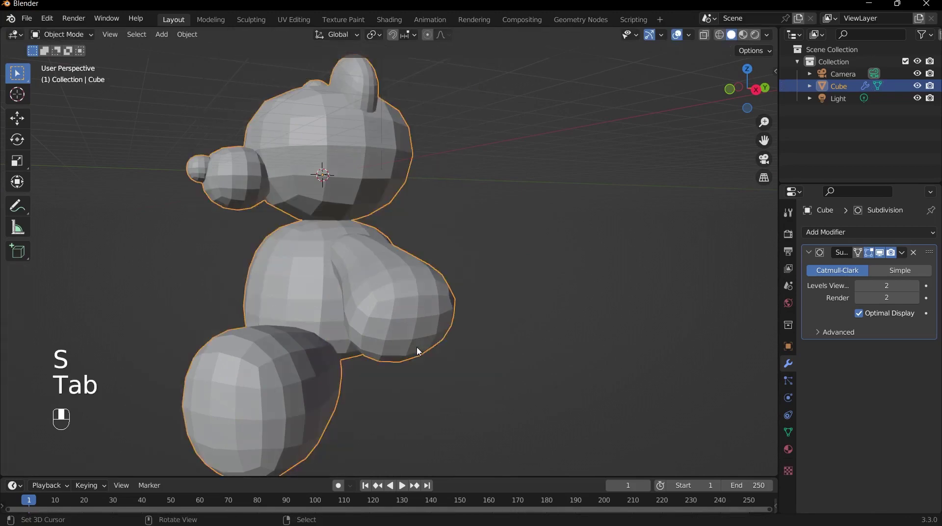
{"action": "middle_click_drag", "start_coordinate": [416, 349], "coordinate": [510, 314]}
{"action": "key", "text": "grave"}
{"action": "key", "text": "`"}
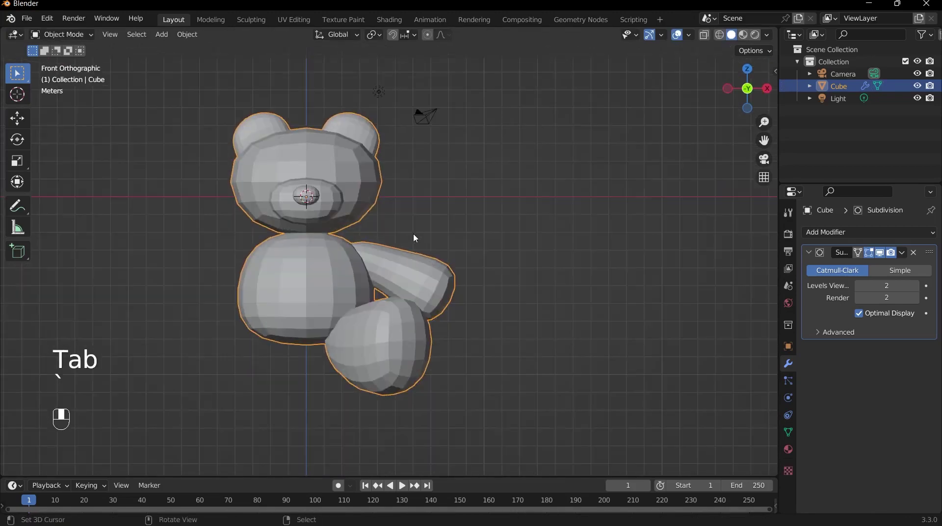
Duplicate the linked meshes of the +X arm and leg in place and set the pivot point to the 3D Cursor
{"action": "key", "text": "Tab"}
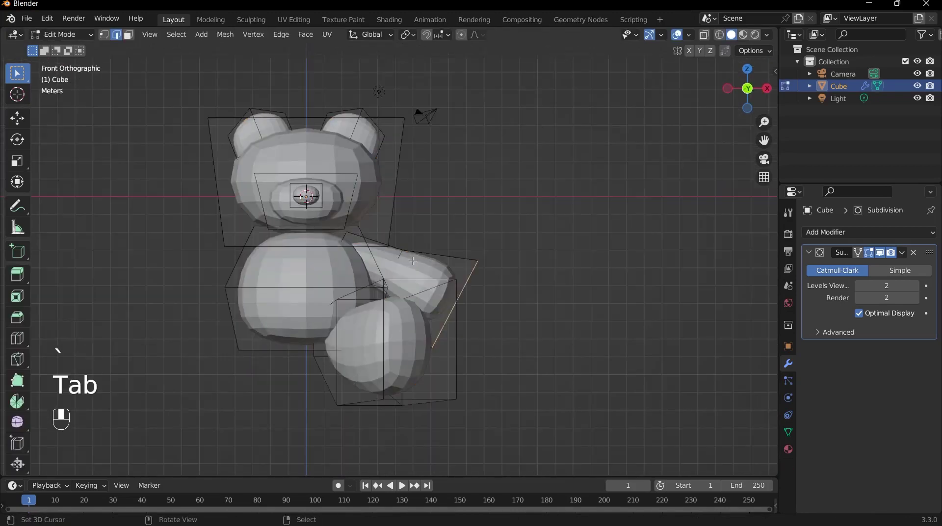
{"action": "key", "text": "l"}
{"action": "key", "text": "l"}
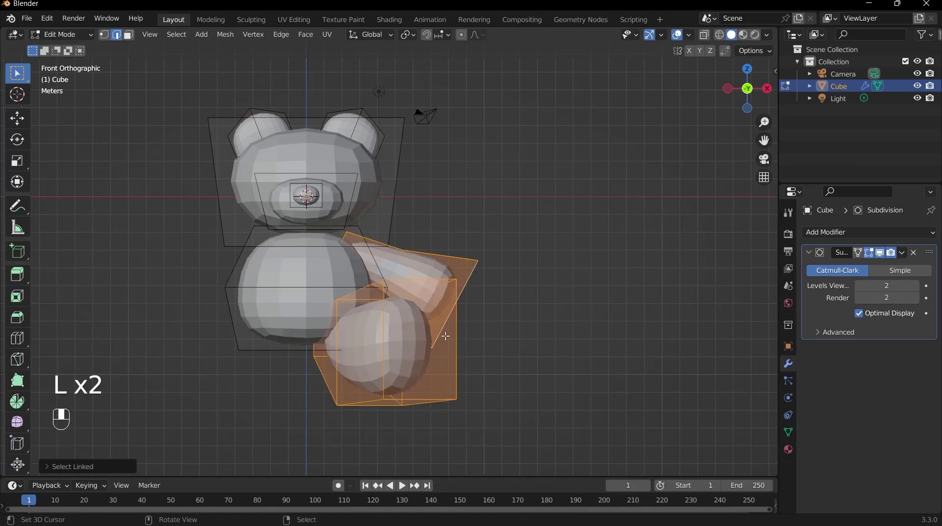
{"action": "key", "text": "shift+d"}
{"action": "right_click", "coordinate": [526, 300]}
{"action": "key", "text": "s"}
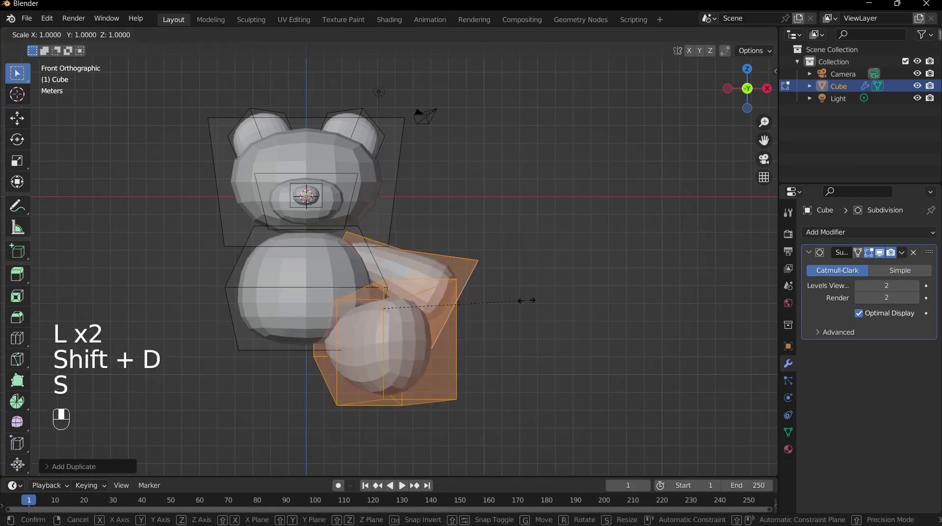
{"action": "right_click", "coordinate": [526, 300]}
{"action": "key", "text": "period"}
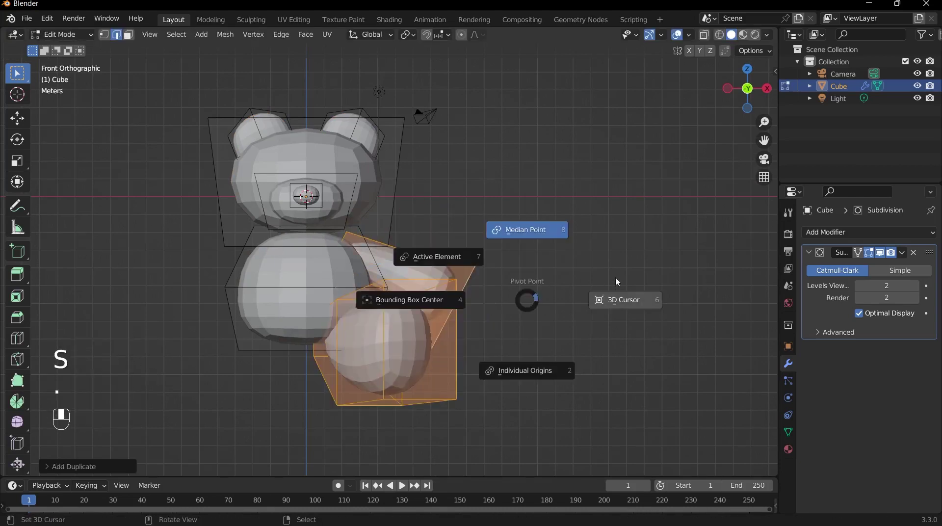
{"action": "left_click", "coordinate": [644, 301]}
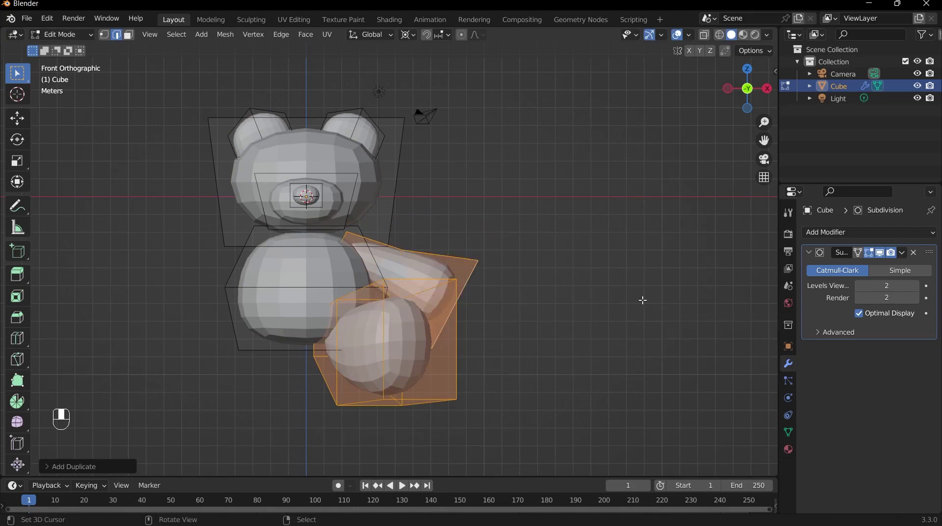
Mirror the duplicated arm and leg to the -X side by scaling -1 along X and check the bear in Object Mode
{"action": "key", "text": "s"}
{"action": "key", "text": "x"}
{"action": "key", "text": "x"}
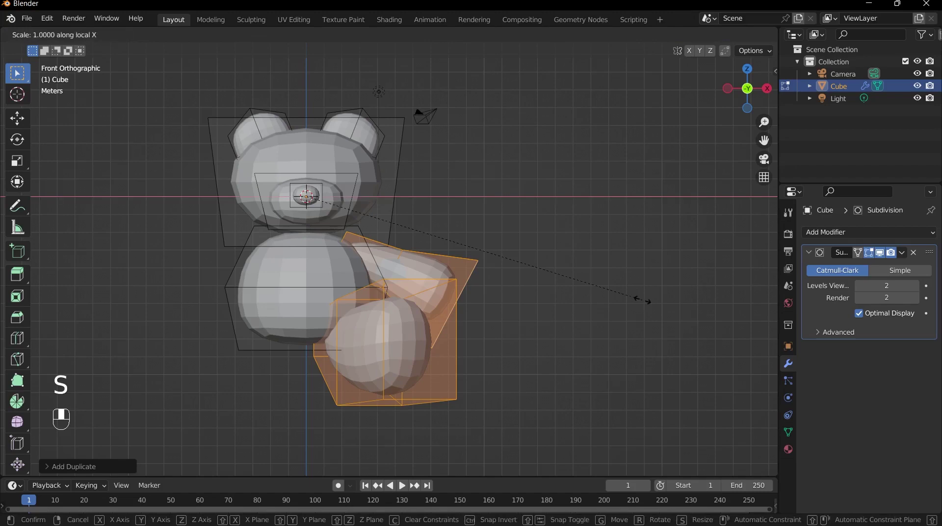
{"action": "type", "text": "-1"}
{"action": "key", "text": "Return"}
{"action": "key", "text": "Tab"}
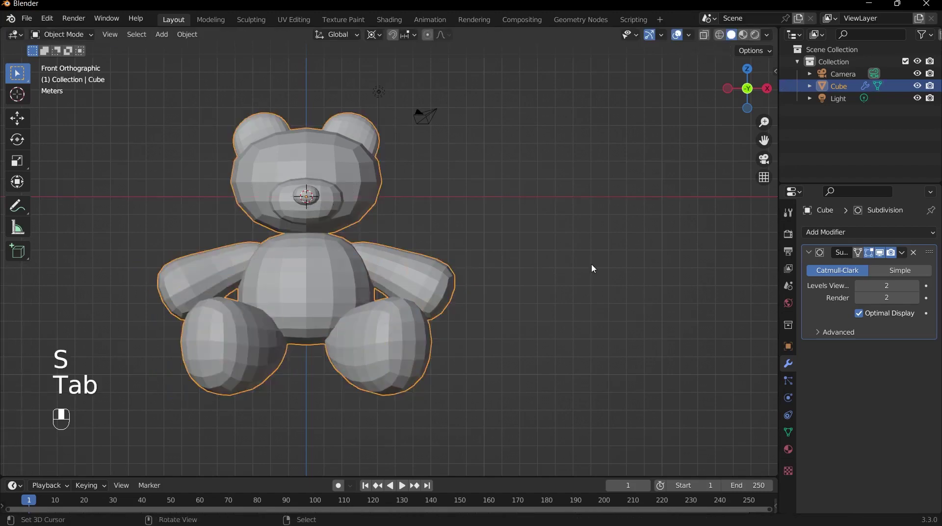
{"action": "scroll", "coordinate": [544, 270], "scroll_direction": "down", "scroll_amount": 3}
{"action": "scroll", "coordinate": [383, 218], "scroll_direction": "up", "scroll_amount": 4}
{"action": "middle_click_drag", "start_coordinate": [399, 248], "coordinate": [332, 325], "text": "shift"}
Add a cube to the mesh for the tail and move it in right view to the body's lower back
{"action": "key", "text": "Tab"}
{"action": "scroll", "coordinate": [344, 302], "scroll_direction": "down", "scroll_amount": 1}
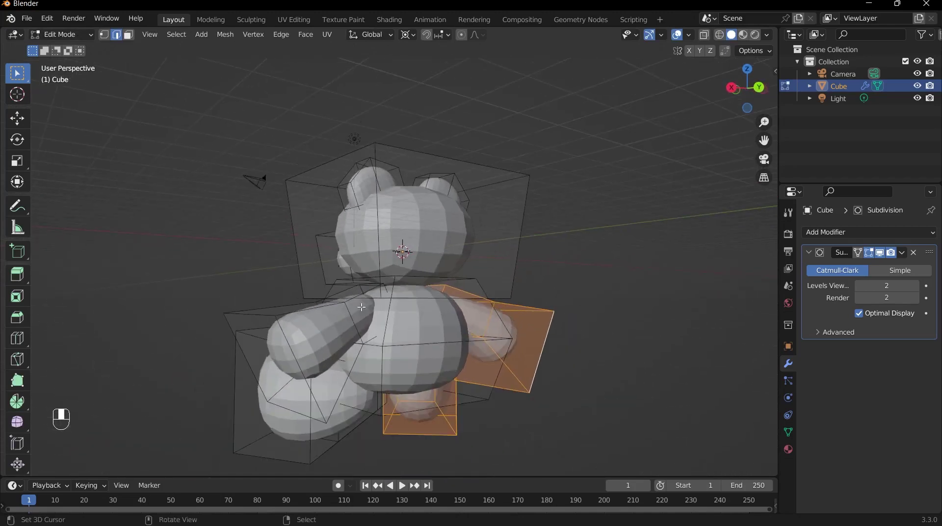
{"action": "key", "text": "shift+a"}
{"action": "left_click", "coordinate": [378, 277]}
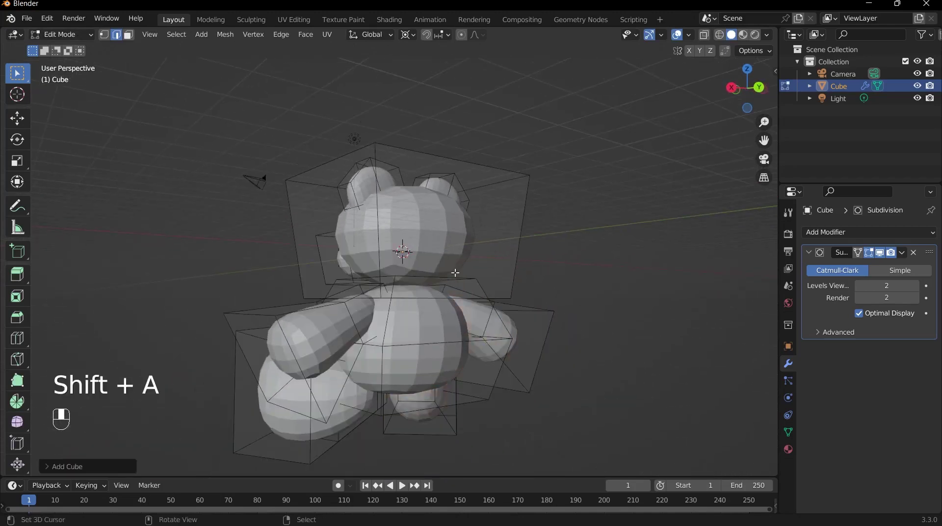
{"action": "key", "text": "grave"}
{"action": "middle_click_drag", "start_coordinate": [526, 248], "coordinate": [498, 189], "text": "shift"}
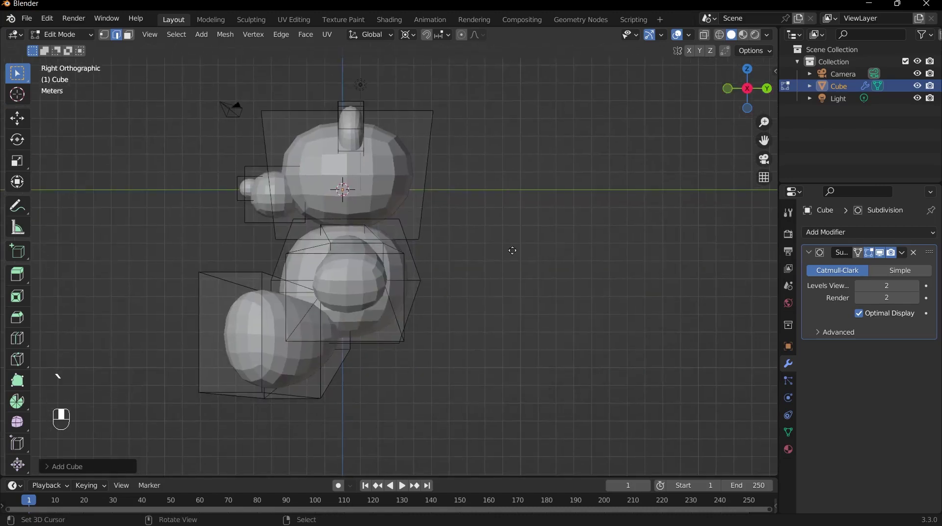
{"action": "key", "text": "g"}
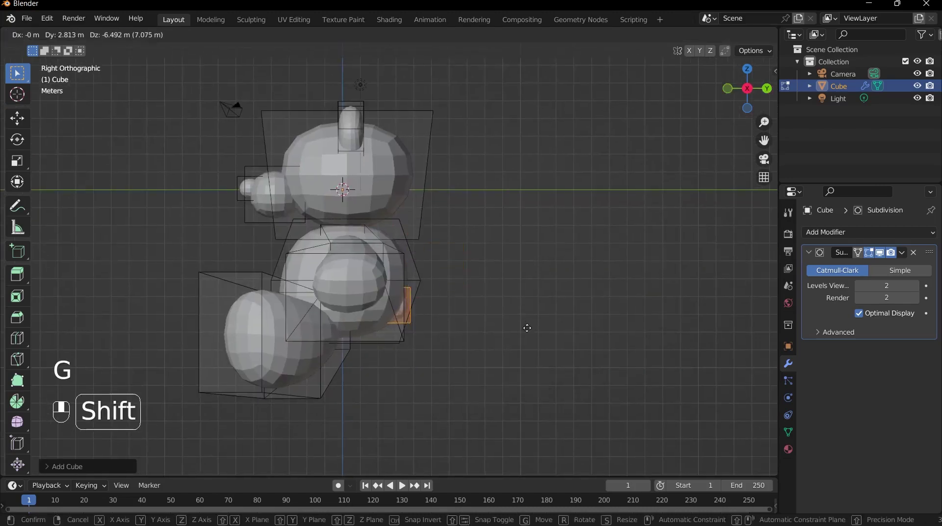
{"action": "left_click", "coordinate": [541, 349]}
Select the tail cube's rear face, move it outward about 0.53 m along Y and check the shape in Object Mode
{"action": "middle_click_drag", "start_coordinate": [431, 354], "coordinate": [405, 337]}
{"action": "key", "text": "KP_3"}
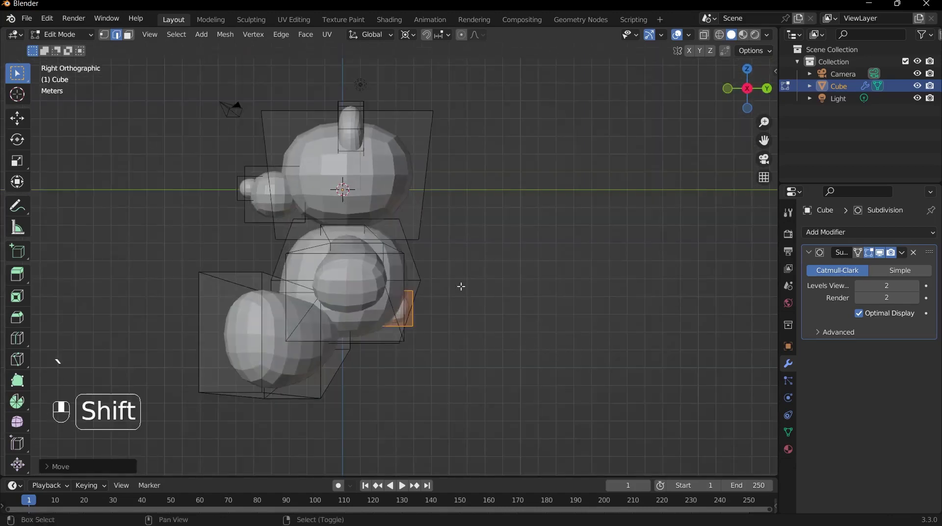
{"action": "middle_click_drag", "start_coordinate": [460, 286], "coordinate": [364, 171], "text": "shift"}
{"action": "scroll", "coordinate": [412, 222], "scroll_direction": "up", "scroll_amount": 3}
{"action": "key", "text": "3"}
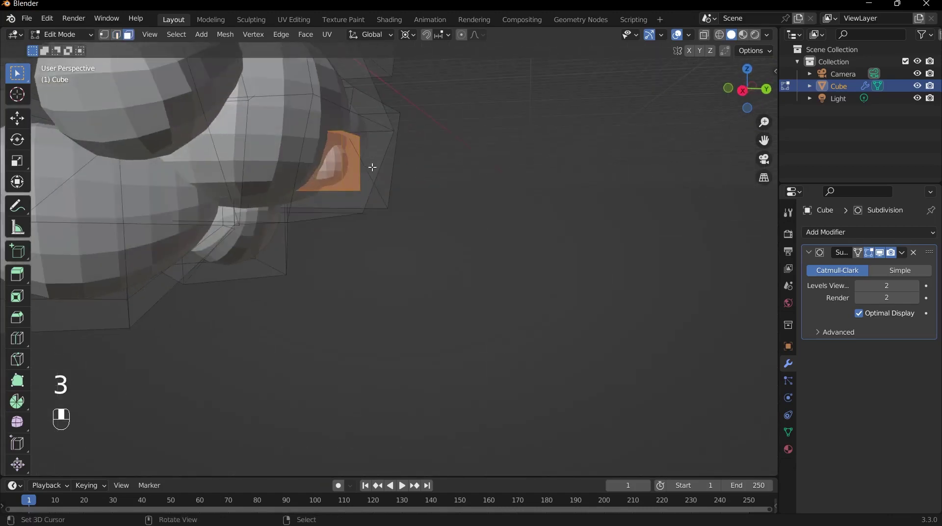
{"action": "right_click", "coordinate": [363, 169]}
{"action": "right_click", "coordinate": [357, 169]}
{"action": "key", "text": "KP_3"}
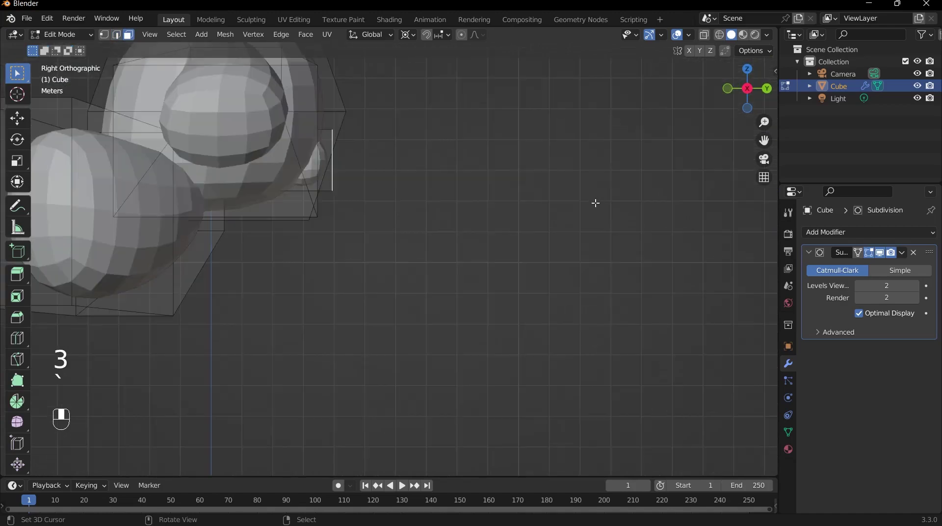
{"action": "key", "text": "g"}
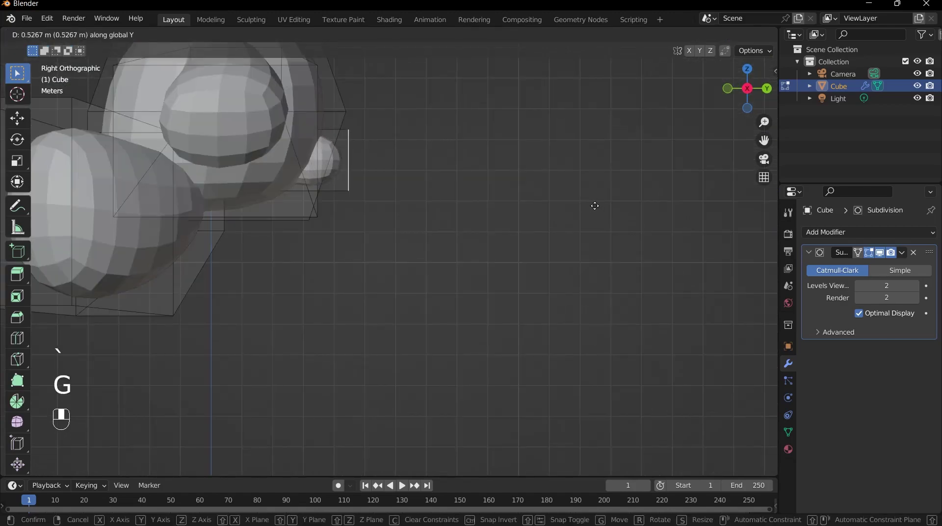
{"action": "left_click", "coordinate": [595, 205]}
{"action": "key", "text": "Tab"}
{"action": "middle_click_drag", "start_coordinate": [291, 216], "coordinate": [421, 225]}
Try to raise both legs along Z with the tail face still selected, and undo the move
{"action": "key", "text": "Tab"}
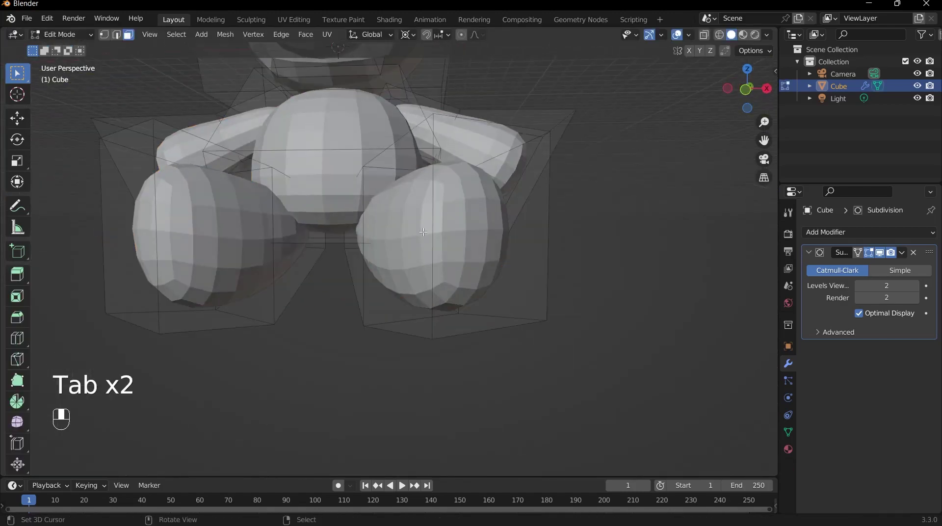
{"action": "key", "text": "l"}
{"action": "key", "text": "l"}
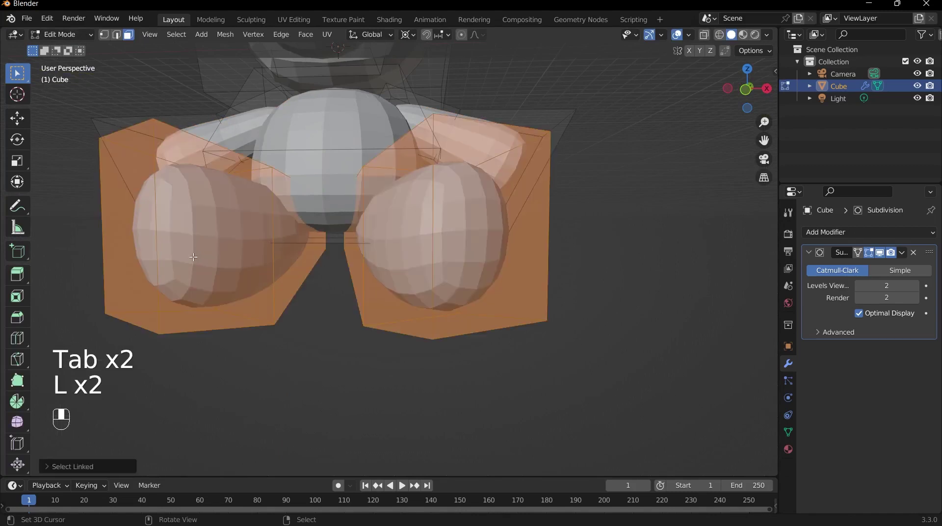
{"action": "key", "text": "g"}
{"action": "key", "text": "z"}
{"action": "key", "text": "shift"}
{"action": "mouse_move", "coordinate": [238, 125]}
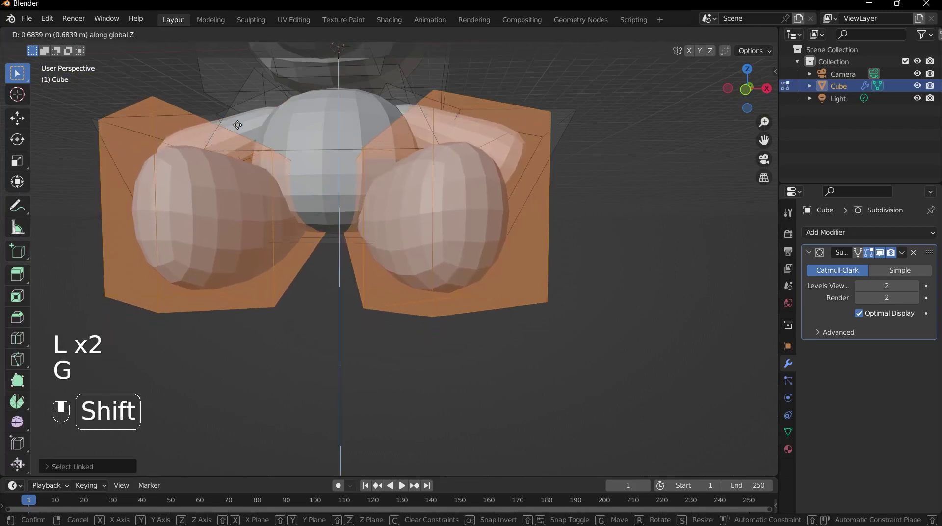
{"action": "left_click", "coordinate": [395, 237]}
{"action": "middle_click_drag", "start_coordinate": [396, 237], "coordinate": [260, 270]}
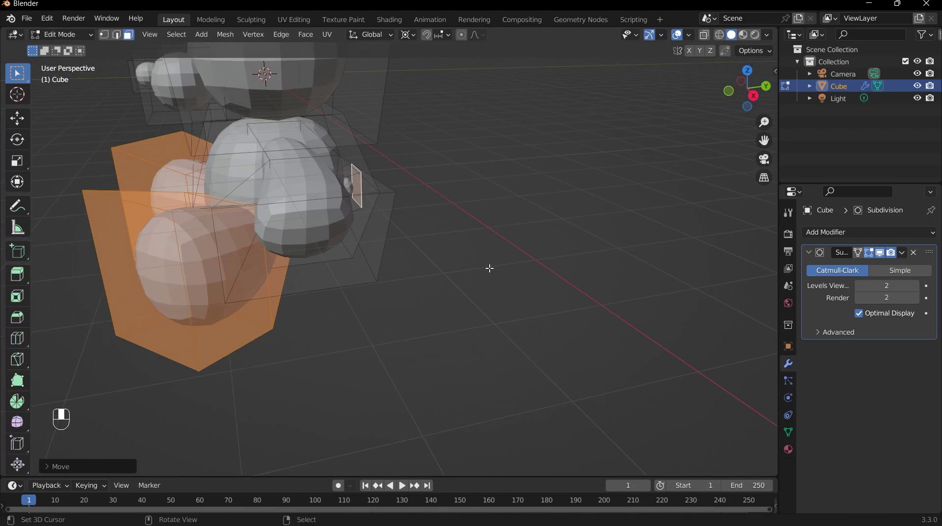
{"action": "key", "text": "grave"}
{"action": "left_click", "coordinate": [564, 269]}
{"action": "key", "text": "ctrl+z"}
{"action": "key", "text": "ctrl+z"}
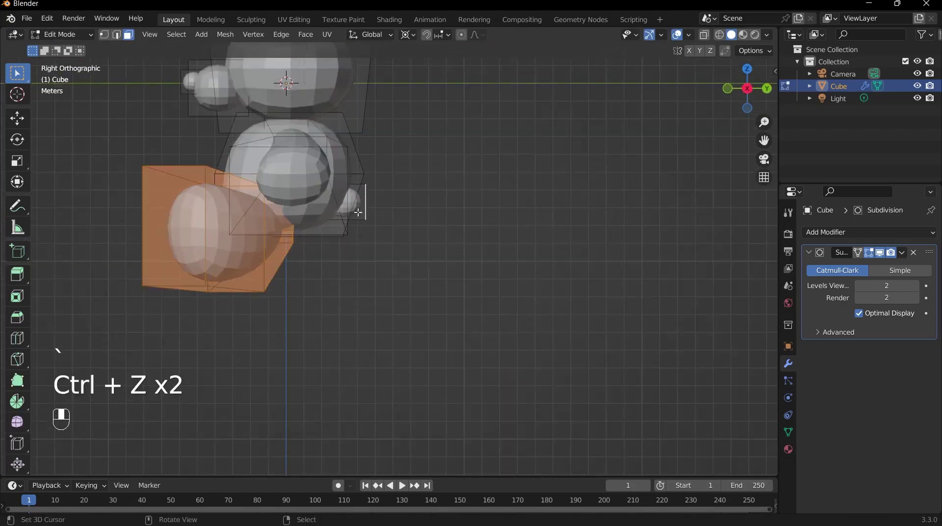
Select only the linked meshes of both legs and move them slightly forward and up in right view
{"action": "left_click", "coordinate": [171, 206]}
{"action": "middle_click_drag", "start_coordinate": [171, 206], "coordinate": [192, 215]}
{"action": "key", "text": "l"}
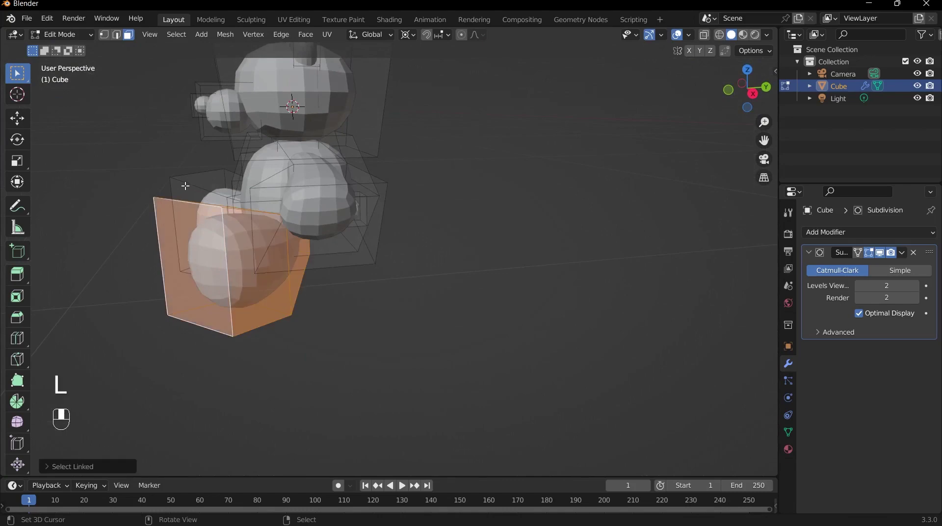
{"action": "key", "text": "l"}
{"action": "key", "text": "grave"}
{"action": "middle_click_drag", "start_coordinate": [471, 253], "coordinate": [541, 298], "text": "shift"}
{"action": "scroll", "coordinate": [413, 274], "scroll_direction": "up", "scroll_amount": 2}
{"action": "key", "text": "g"}
{"action": "key", "text": "shift"}
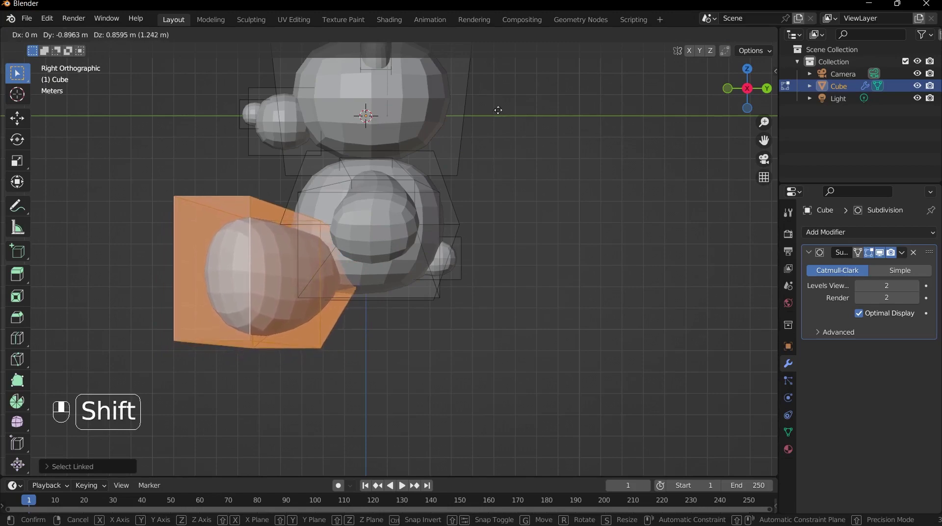
{"action": "left_click", "coordinate": [500, 145]}
Adjust the front-to-back position of both legs in top view and check the bear from the front in Object Mode
{"action": "middle_click_drag", "start_coordinate": [499, 147], "coordinate": [550, 340]}
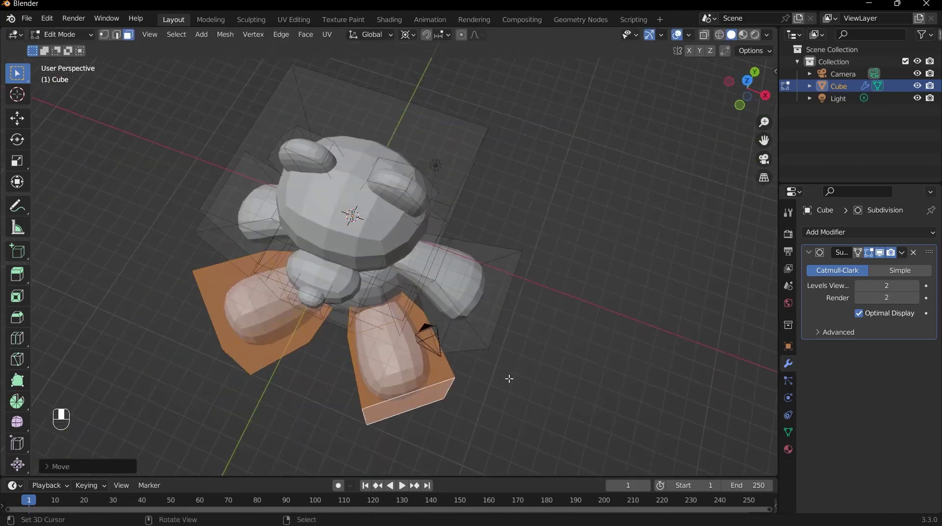
{"action": "key", "text": "grave"}
{"action": "middle_click_drag", "start_coordinate": [542, 296], "coordinate": [540, 242], "text": "shift"}
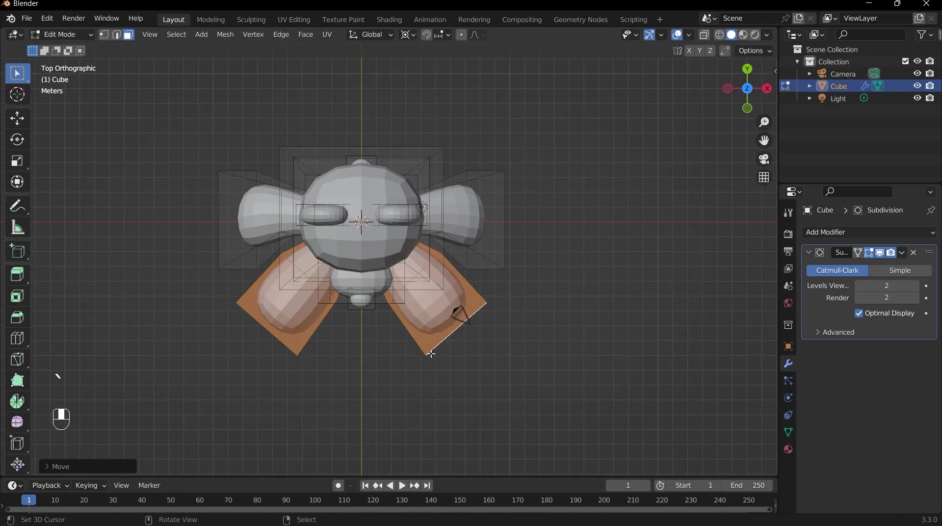
{"action": "key", "text": "g"}
{"action": "key", "text": "shift"}
{"action": "left_click", "coordinate": [456, 313]}
{"action": "middle_click_drag", "start_coordinate": [456, 313], "coordinate": [450, 430]}
{"action": "key", "text": "Tab"}
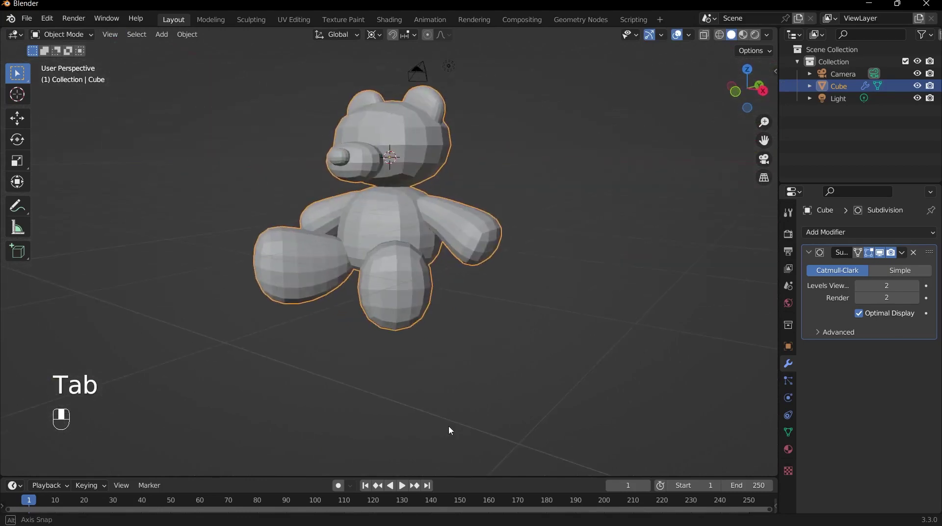
{"action": "key", "text": "grave"}
{"action": "middle_click_drag", "start_coordinate": [412, 272], "coordinate": [436, 366], "text": "shift"}
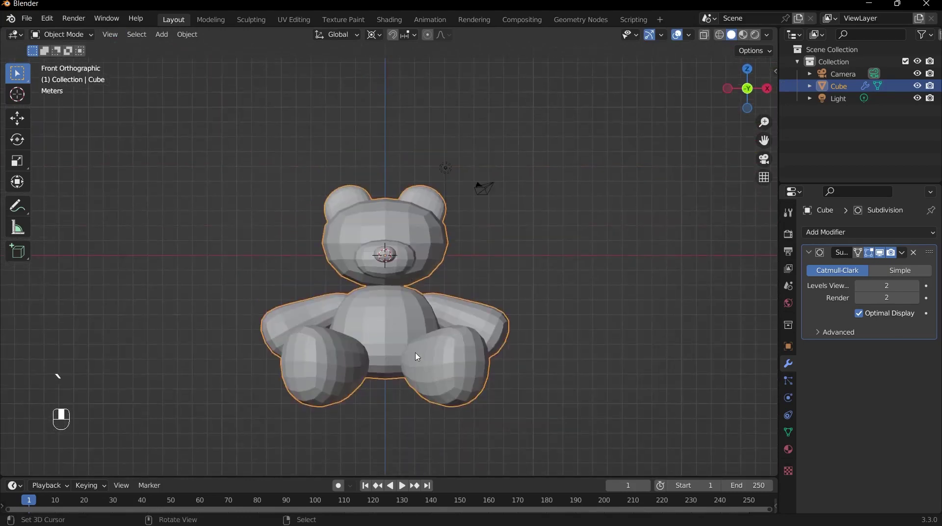